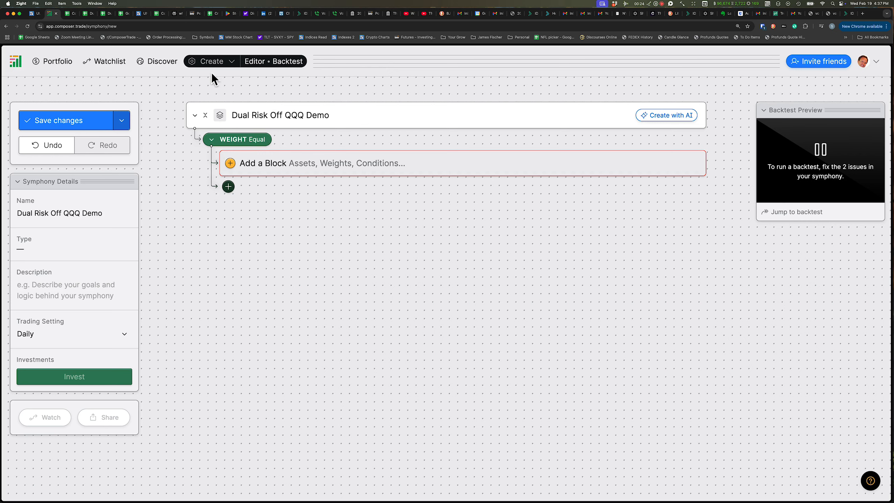
Add a Group block inside the symphony's top-level equal weight
{"action": "left_click", "coordinate": [232, 63]}
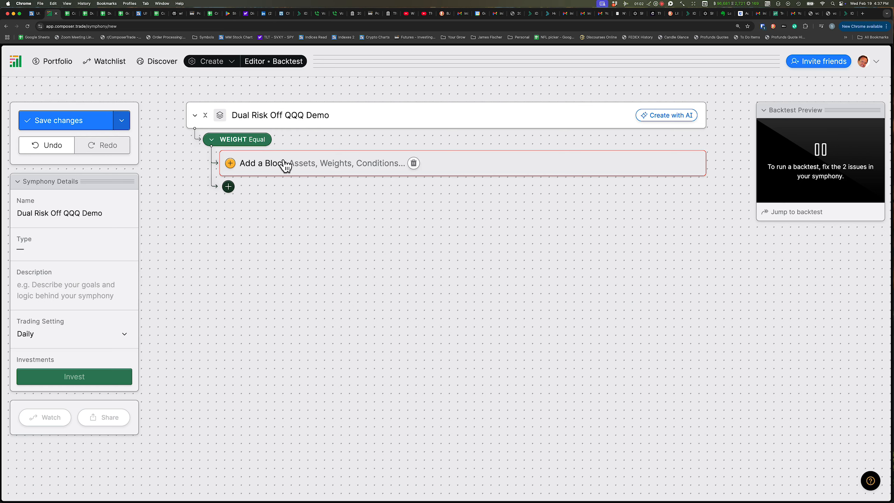
{"action": "left_click", "coordinate": [319, 165]}
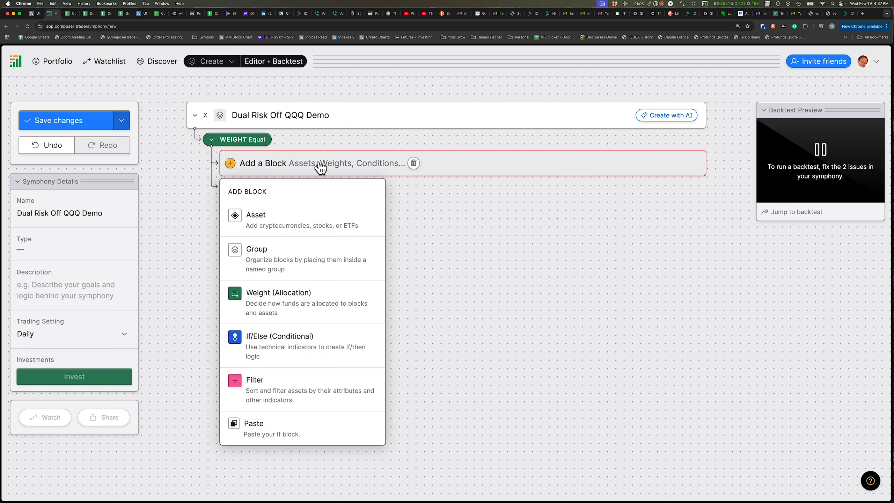
{"action": "left_click", "coordinate": [270, 261]}
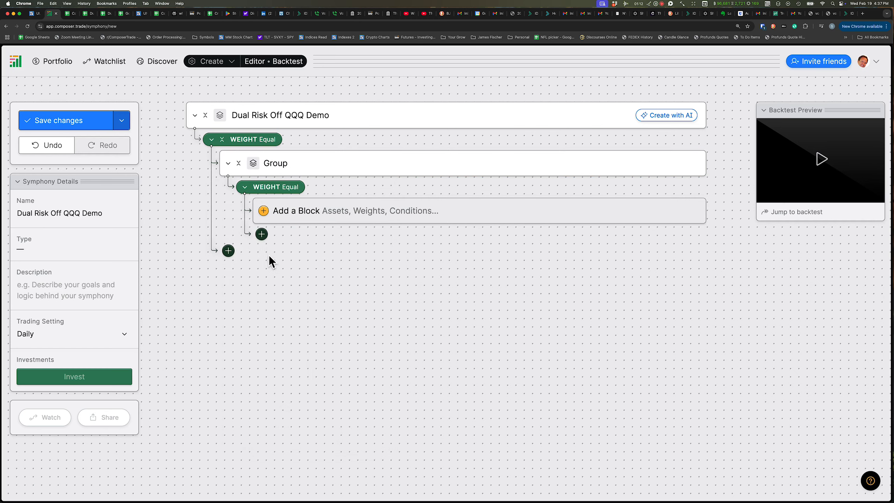
Rename the new group to Dual Risk Off QQQ Demo by copying the symphony's name into it
{"action": "double_click", "coordinate": [274, 165]}
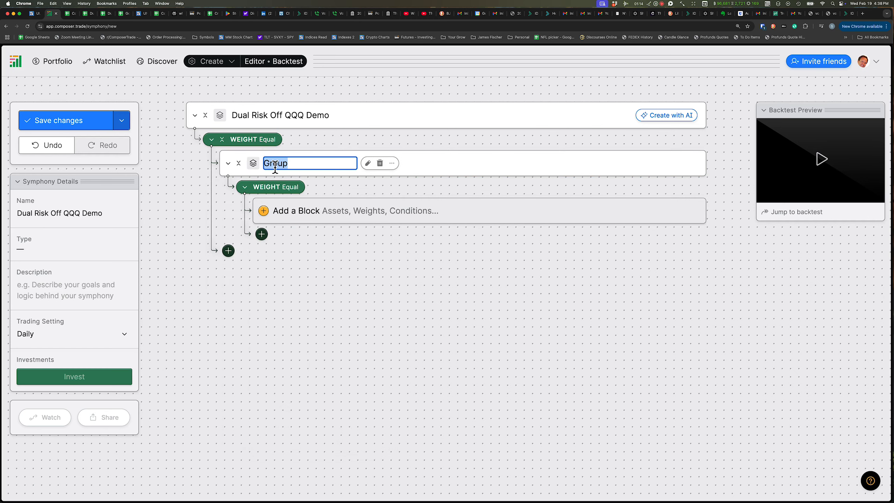
{"action": "double_click", "coordinate": [264, 113]}
{"action": "key", "text": "super+c"}
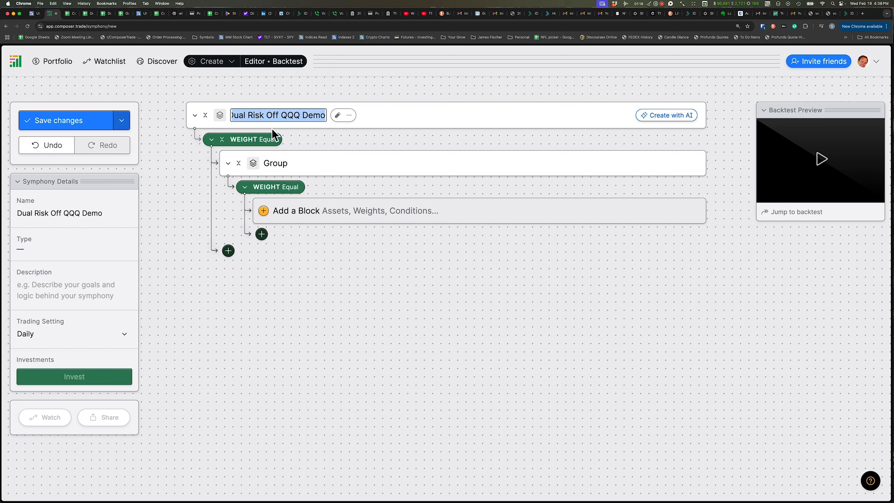
{"action": "double_click", "coordinate": [276, 165]}
{"action": "key", "text": "super+v"}
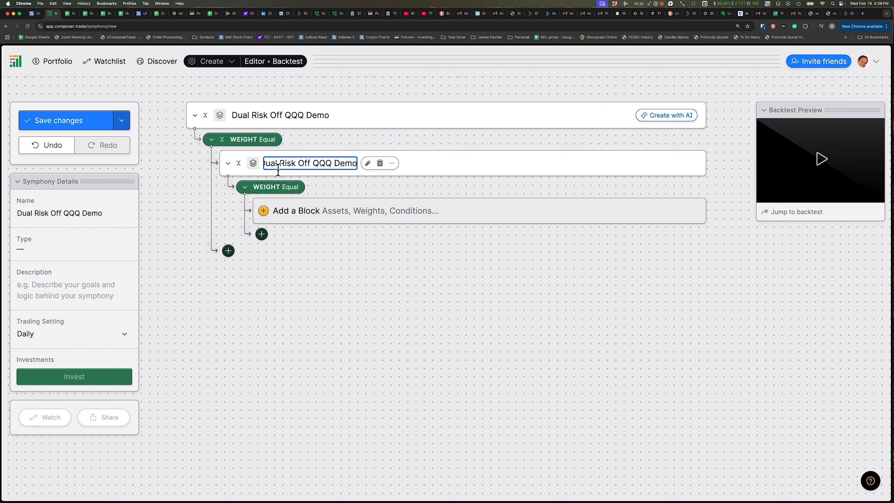
{"action": "left_click", "coordinate": [183, 190]}
Add an If/Else (Conditional) block inside the group's equal weight
{"action": "mouse_move", "coordinate": [230, 170]}
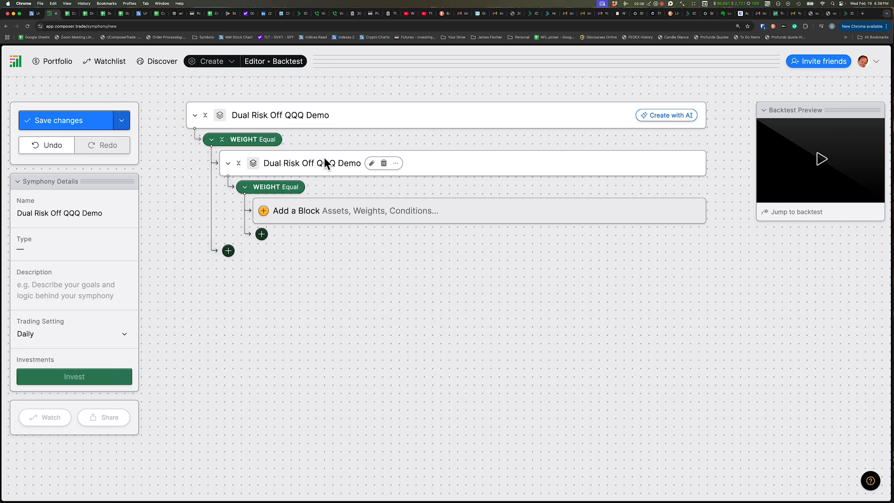
{"action": "left_click", "coordinate": [341, 213]}
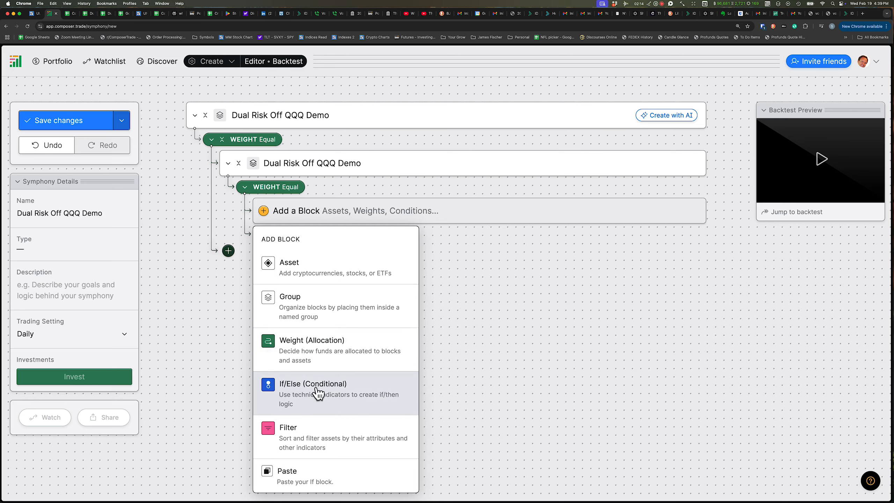
{"action": "left_click", "coordinate": [297, 391]}
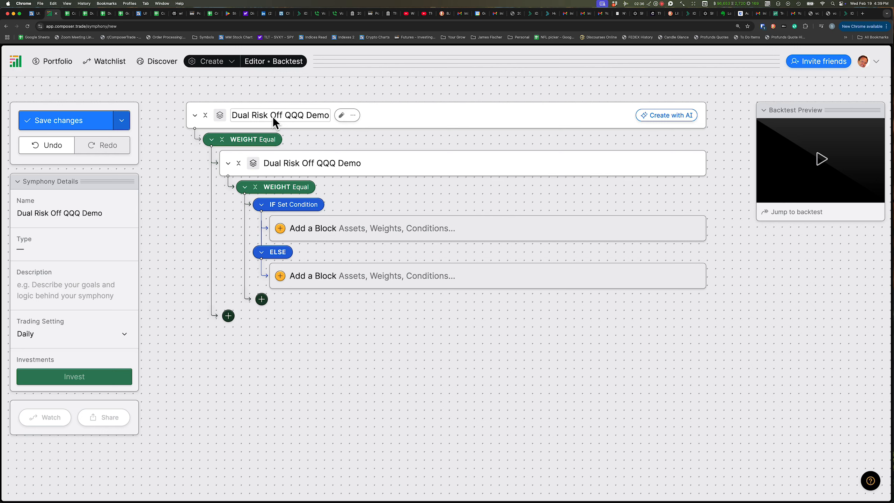
Open the IF condition and set its first function to Relative Strength Index with a 10-day window
{"action": "mouse_move", "coordinate": [323, 204]}
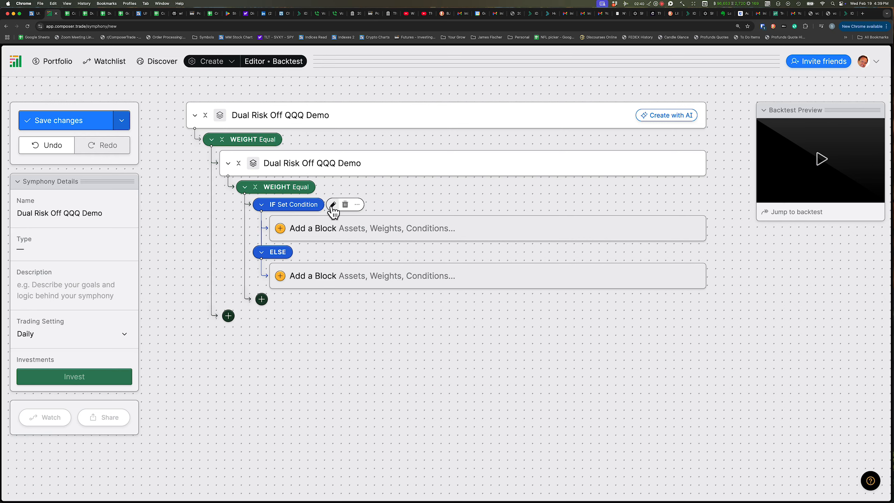
{"action": "left_click", "coordinate": [333, 204]}
{"action": "left_click", "coordinate": [336, 255]}
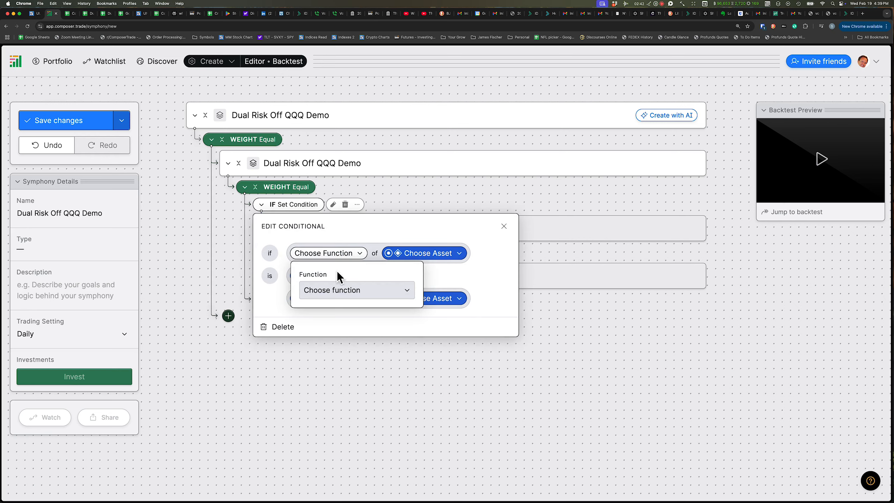
{"action": "left_click", "coordinate": [335, 291]}
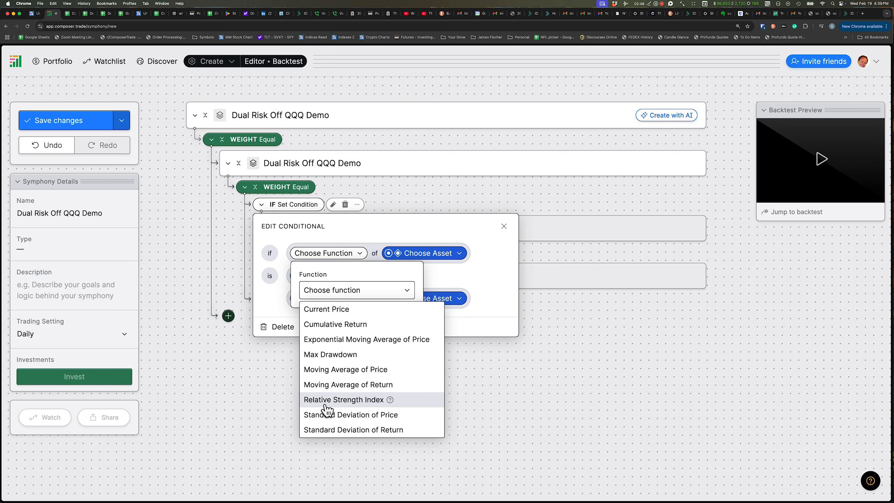
{"action": "left_click", "coordinate": [362, 402]}
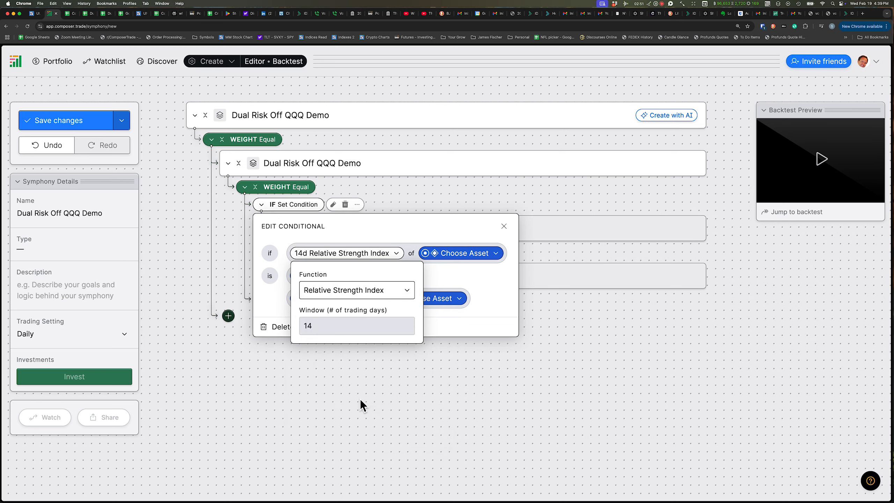
{"action": "left_click", "coordinate": [324, 333]}
{"action": "key", "text": "BackSpace"}
{"action": "type", "text": "0"}
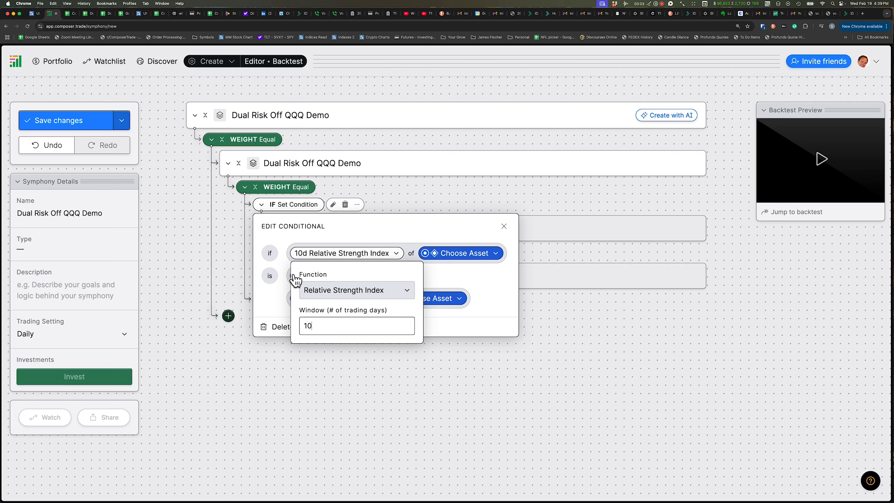
{"action": "left_click", "coordinate": [276, 308]}
Choose KMLM as the asset for the condition's first function
{"action": "left_click", "coordinate": [457, 255]}
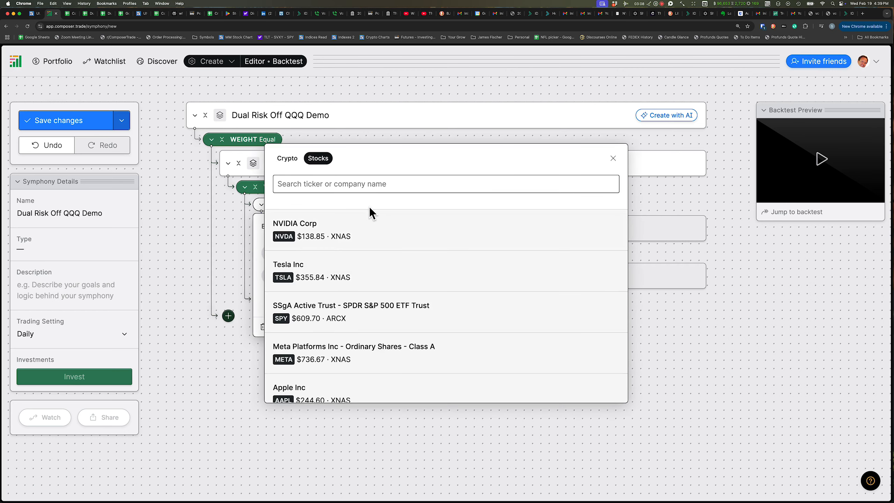
{"action": "type", "text": "KML"}
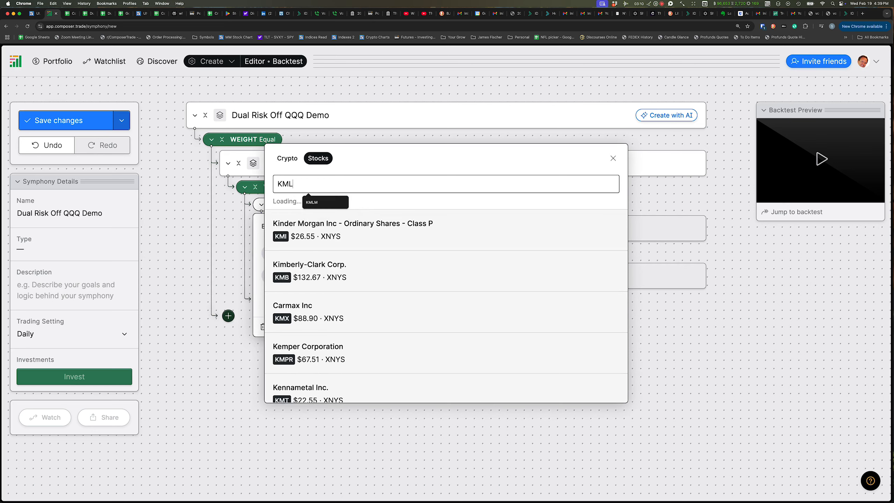
{"action": "type", "text": "M"}
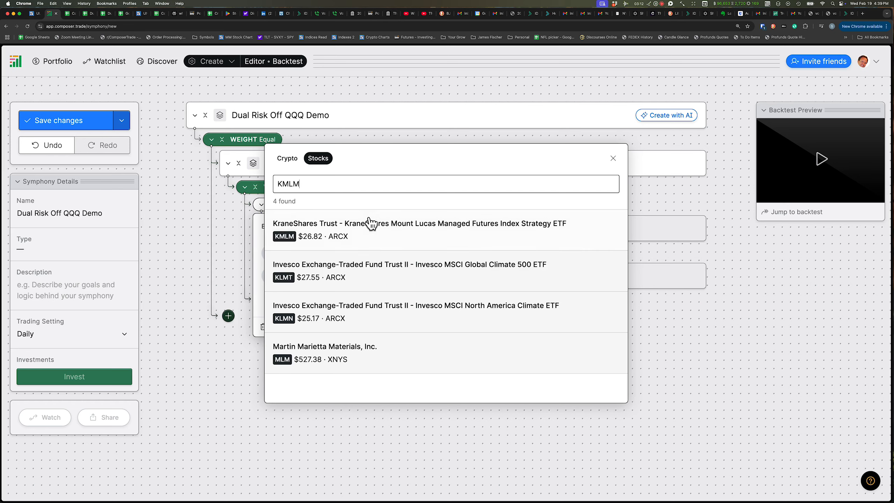
{"action": "left_click", "coordinate": [330, 228]}
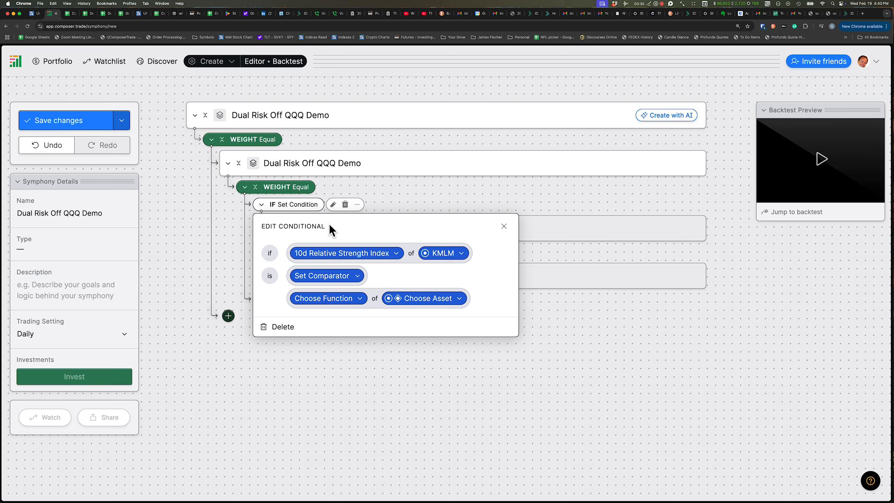
Set the comparator to greater than and the compared function to a 10-day Relative Strength Index
{"action": "left_click", "coordinate": [319, 275]}
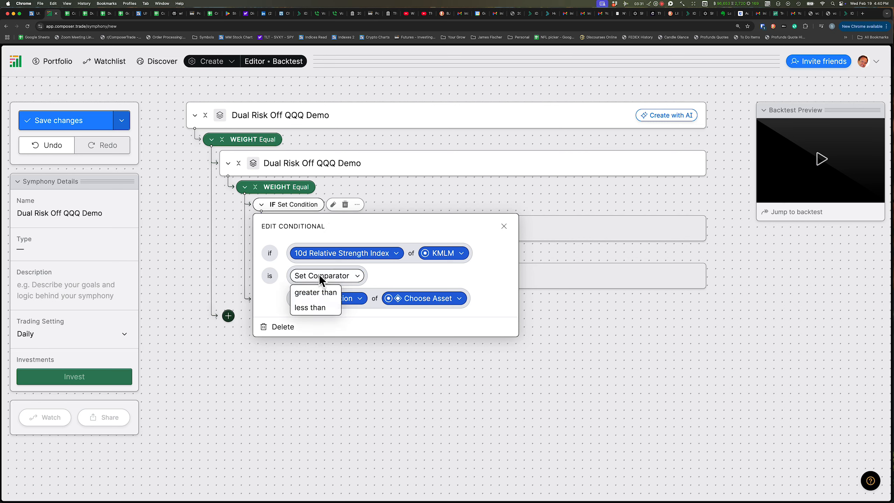
{"action": "left_click", "coordinate": [319, 293]}
{"action": "left_click", "coordinate": [322, 300]}
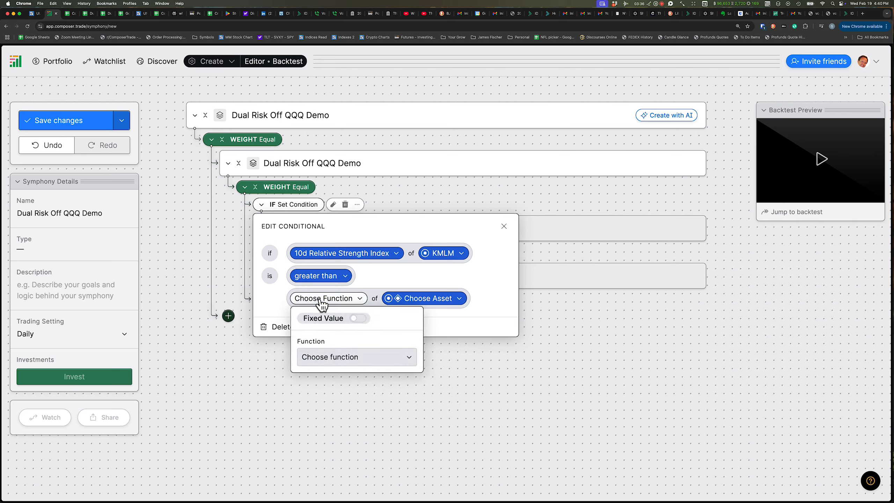
{"action": "left_click", "coordinate": [319, 358]}
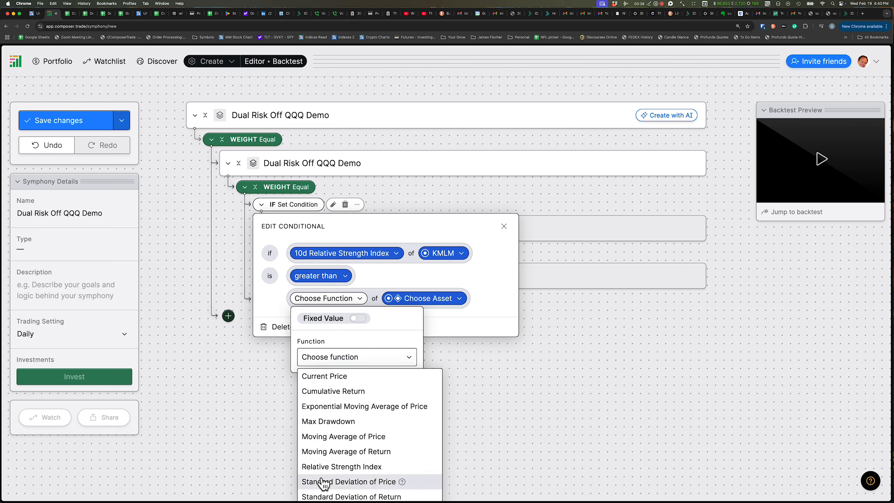
{"action": "left_click", "coordinate": [321, 467]}
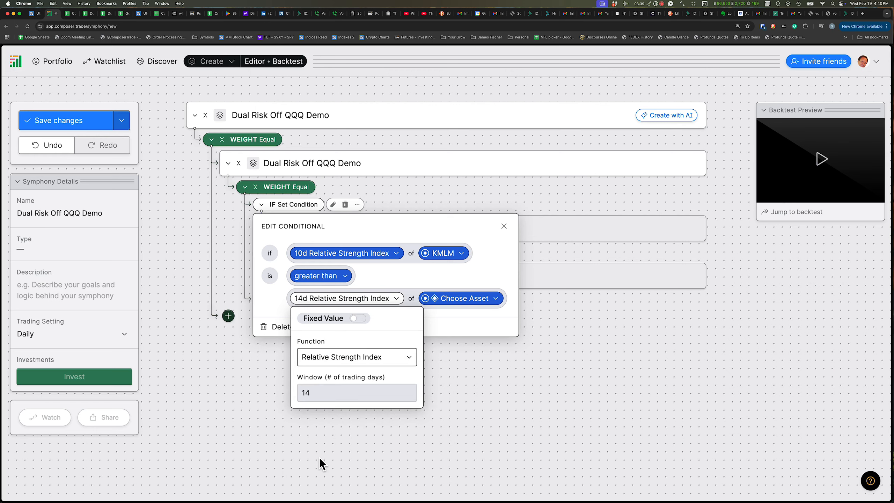
{"action": "left_click", "coordinate": [316, 395]}
{"action": "key", "text": "BackSpace"}
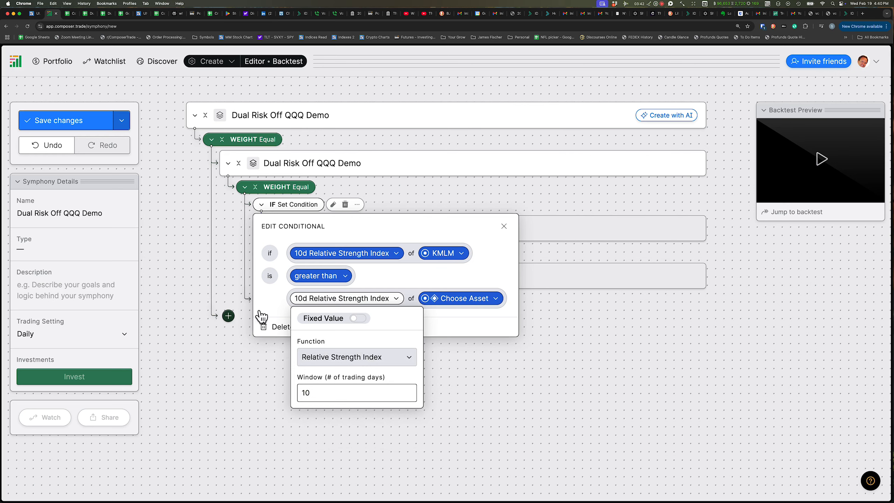
{"action": "left_click", "coordinate": [255, 311]}
Choose XLK as the asset for the compared function and close the condition editor
{"action": "left_click", "coordinate": [457, 305]}
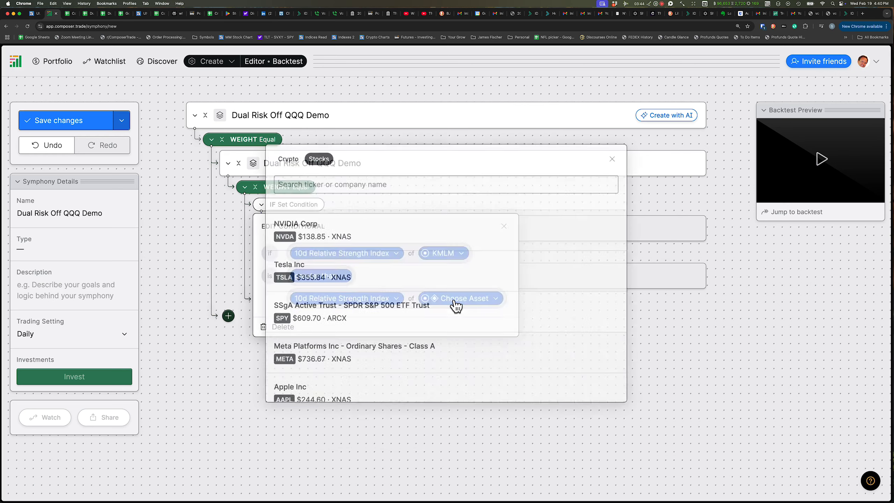
{"action": "type", "text": "XLK"}
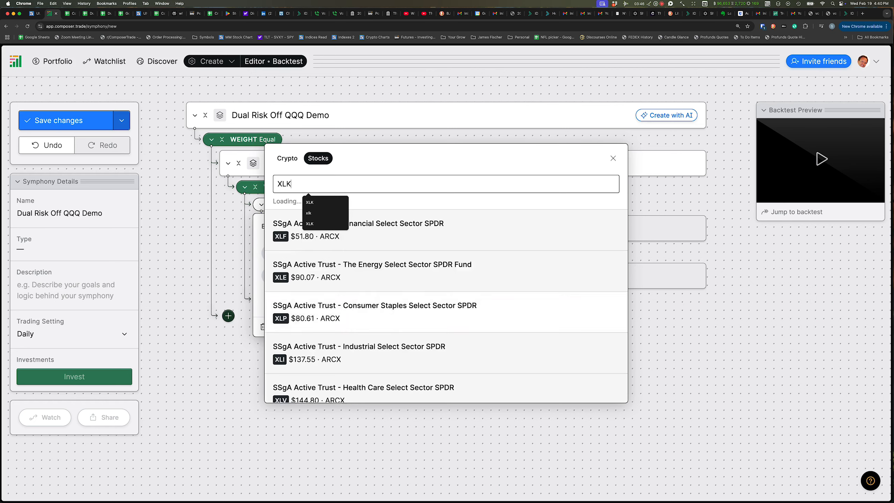
{"action": "left_click", "coordinate": [286, 231]}
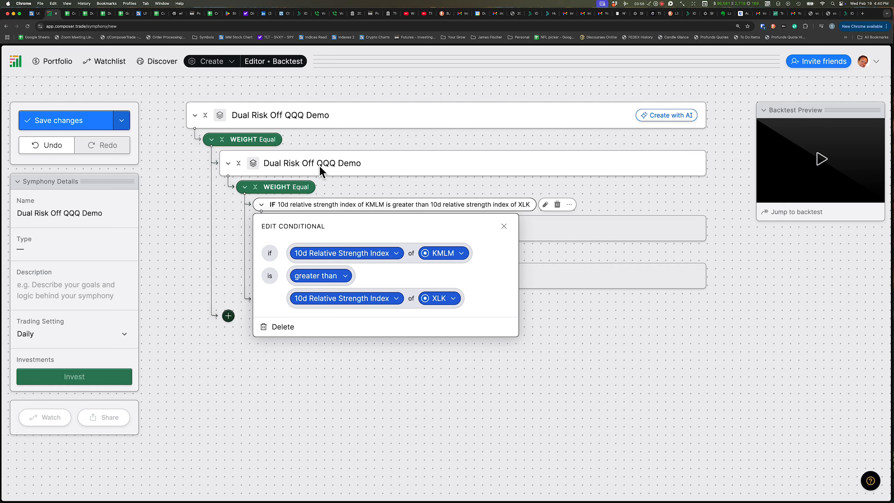
{"action": "left_click", "coordinate": [191, 234]}
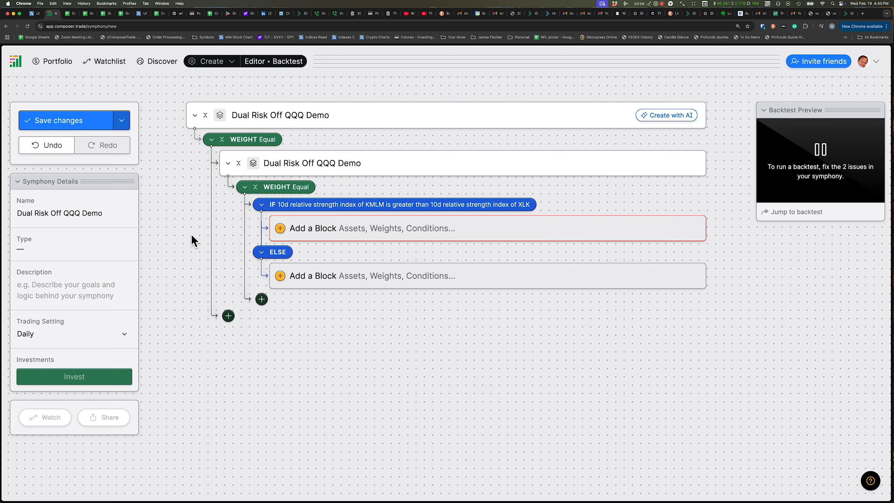
Add GLD as an asset block in the IF branch
{"action": "mouse_move", "coordinate": [362, 205]}
{"action": "left_click", "coordinate": [336, 235]}
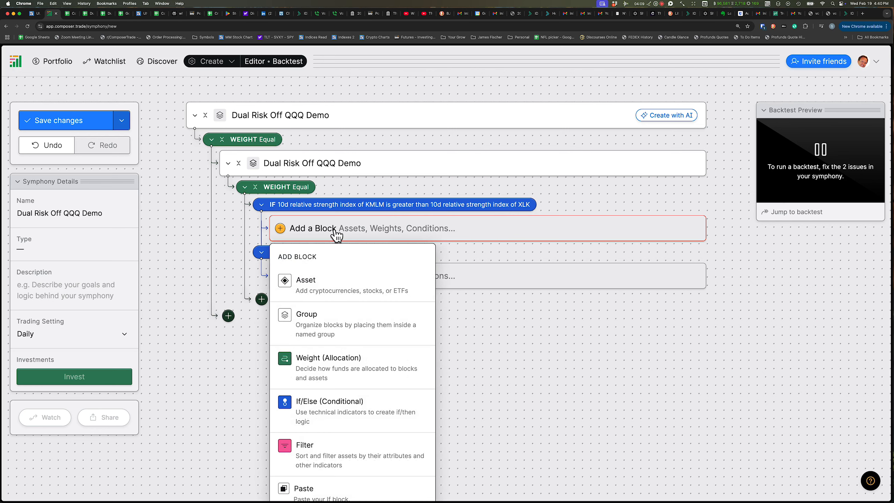
{"action": "left_click", "coordinate": [304, 298]}
{"action": "type", "text": "GLD"}
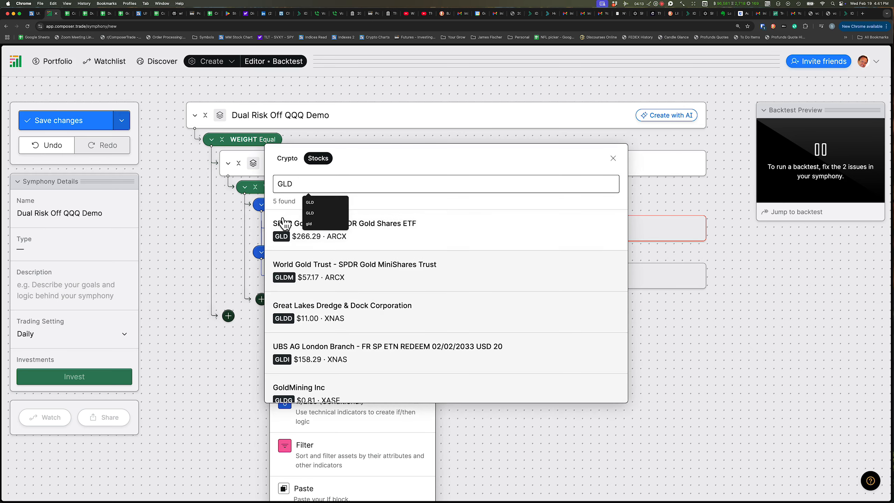
{"action": "key", "text": "Return"}
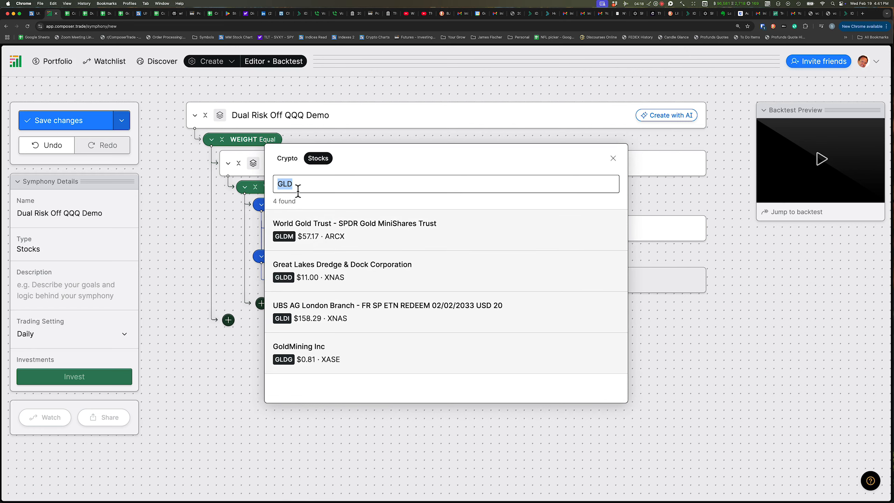
Add BTAL and PSQ as further asset blocks in the IF branch
{"action": "type", "text": "BTAL"}
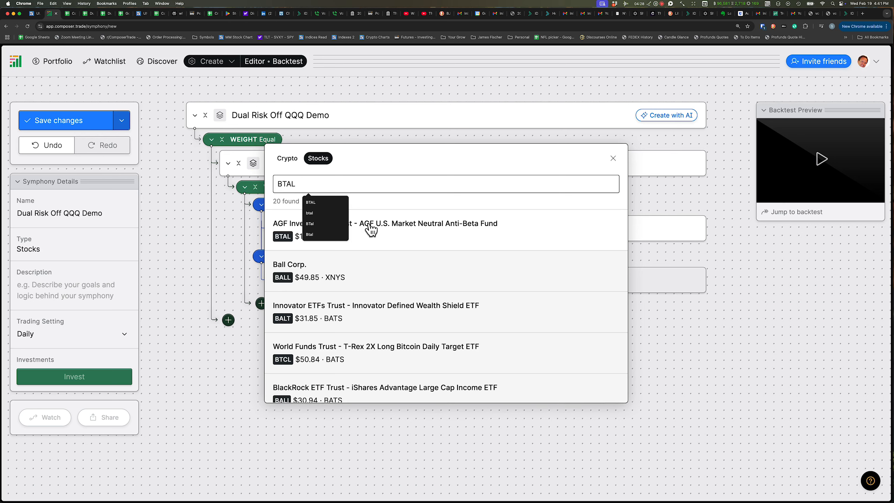
{"action": "left_click", "coordinate": [287, 229]}
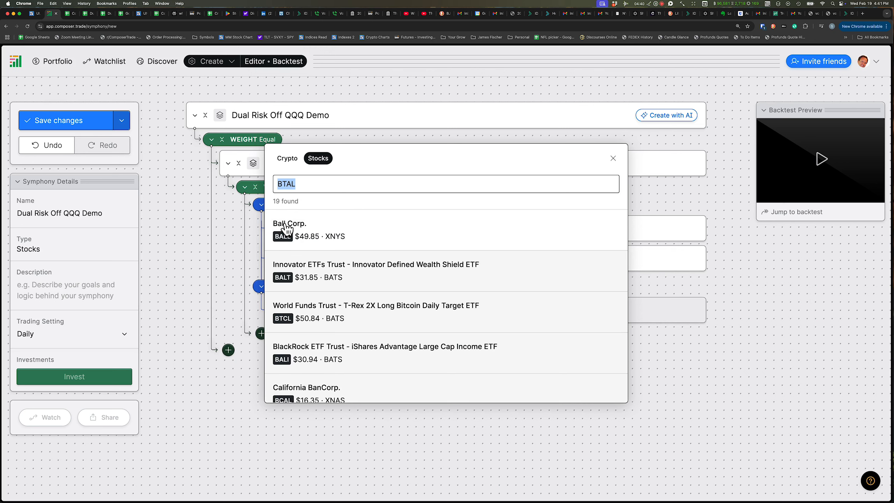
{"action": "type", "text": "PSQ"}
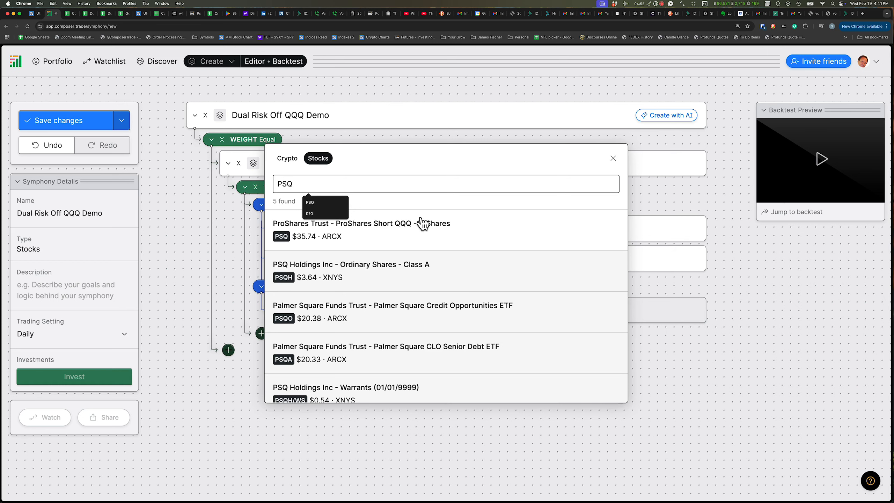
{"action": "left_click", "coordinate": [353, 229]}
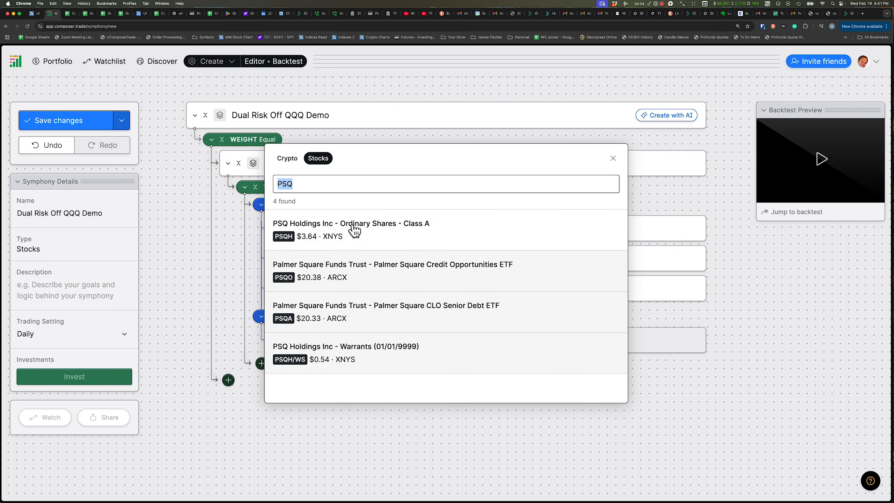
{"action": "left_click", "coordinate": [193, 232]}
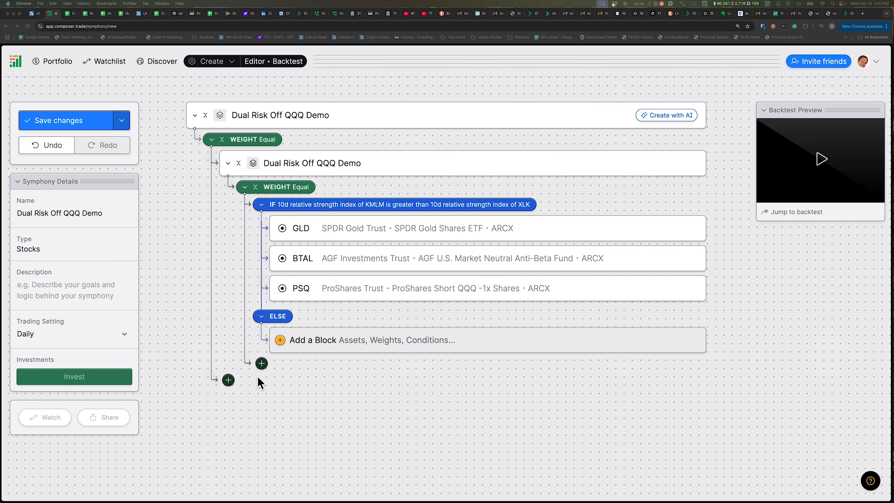
Add an If/Else conditional block inside the outer ELSE branch
{"action": "left_click", "coordinate": [309, 388]}
{"action": "left_click", "coordinate": [324, 342]}
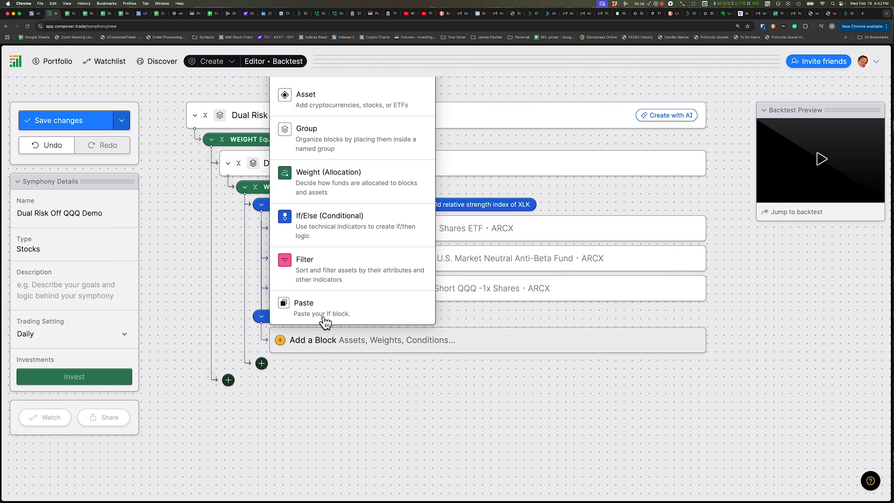
{"action": "left_click", "coordinate": [320, 217]}
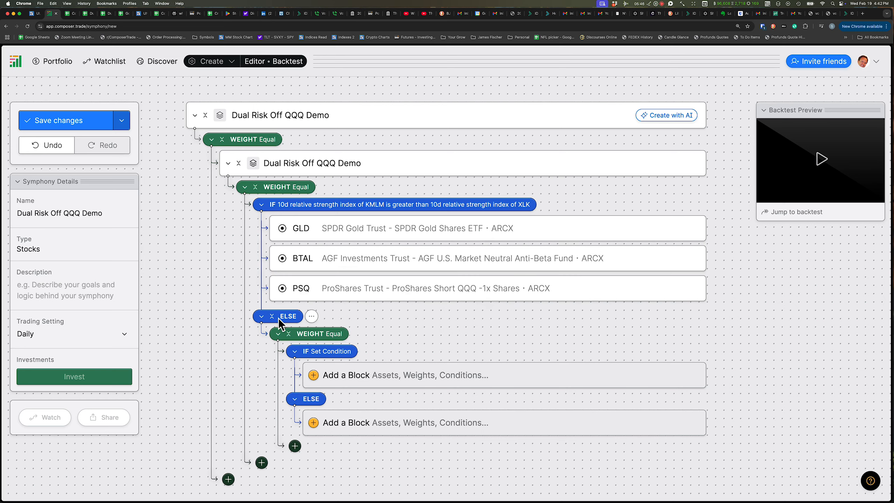
Open the new condition and set its first function to a 30-day Relative Strength Index
{"action": "left_click", "coordinate": [366, 351]}
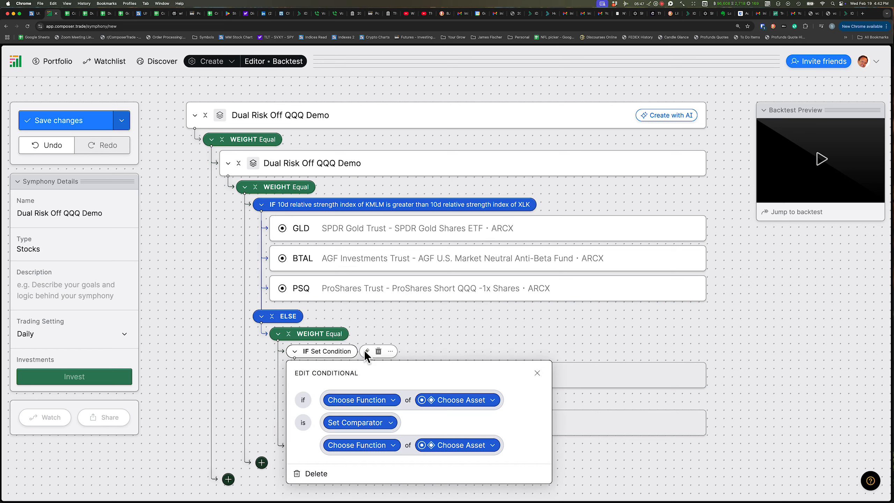
{"action": "left_click", "coordinate": [361, 402]}
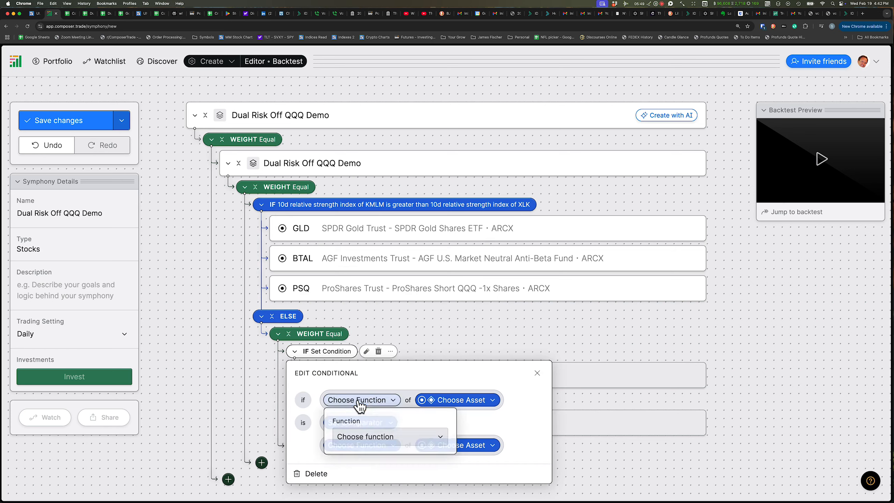
{"action": "left_click", "coordinate": [369, 440]}
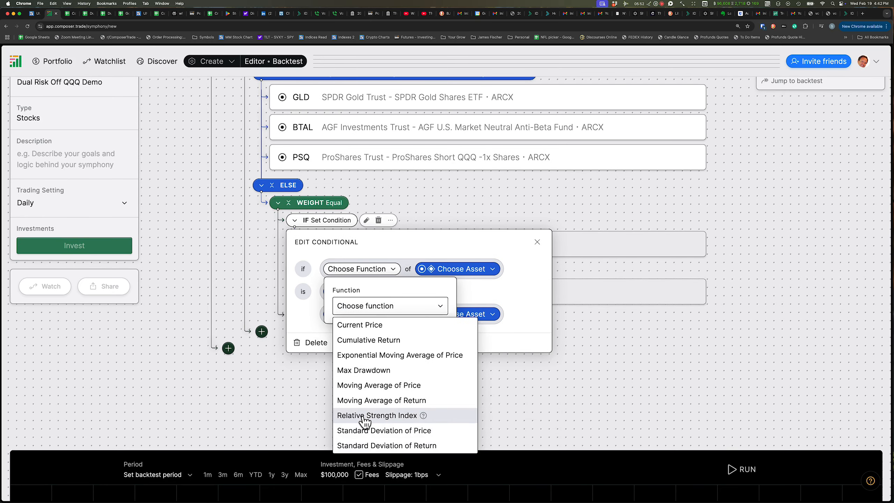
{"action": "left_click", "coordinate": [365, 416]}
{"action": "left_click", "coordinate": [359, 343]}
{"action": "key", "text": "BackSpace"}
{"action": "key", "text": "BackSpace"}
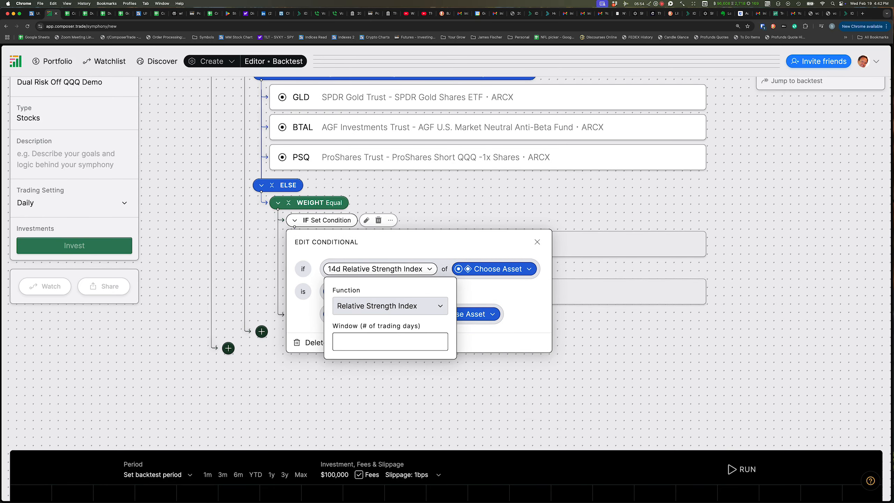
{"action": "type", "text": "30"}
{"action": "left_click", "coordinate": [450, 246]}
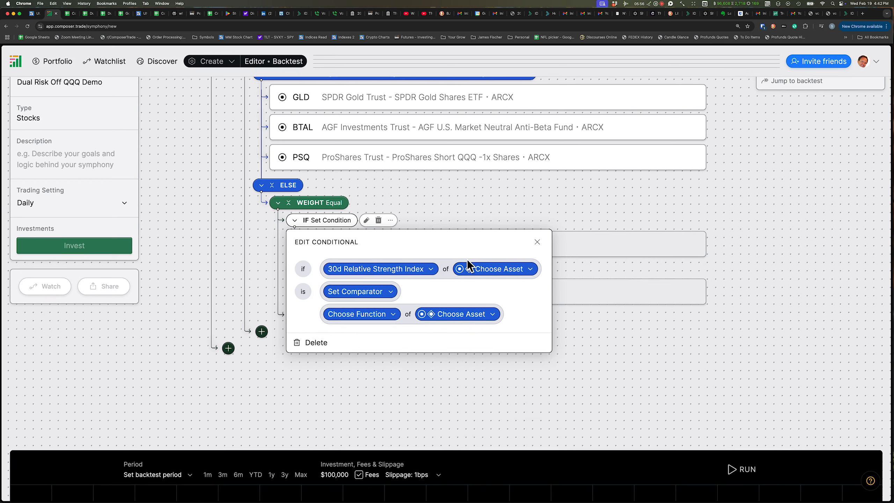
Choose TTT as the asset for the condition's first function
{"action": "left_click", "coordinate": [475, 273]}
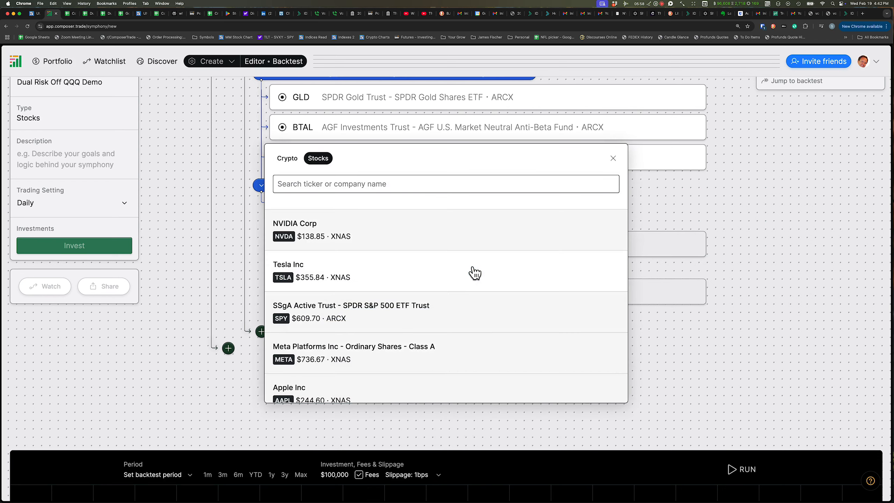
{"action": "type", "text": "TTT"}
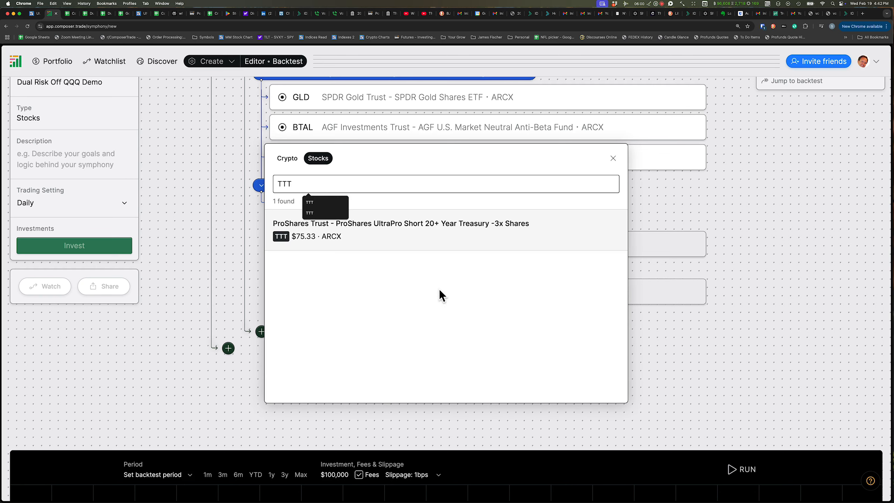
{"action": "left_click", "coordinate": [340, 237]}
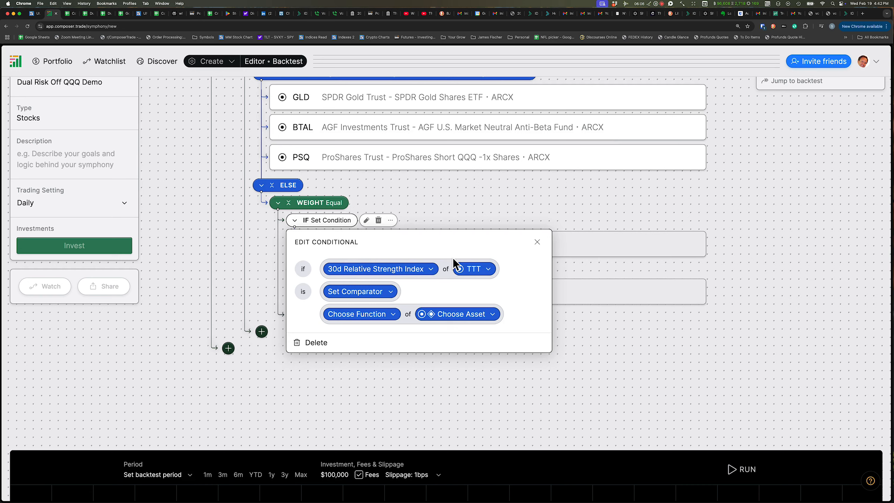
Set the comparator to greater than and the compared function to a 30-day Relative Strength Index
{"action": "left_click", "coordinate": [347, 293]}
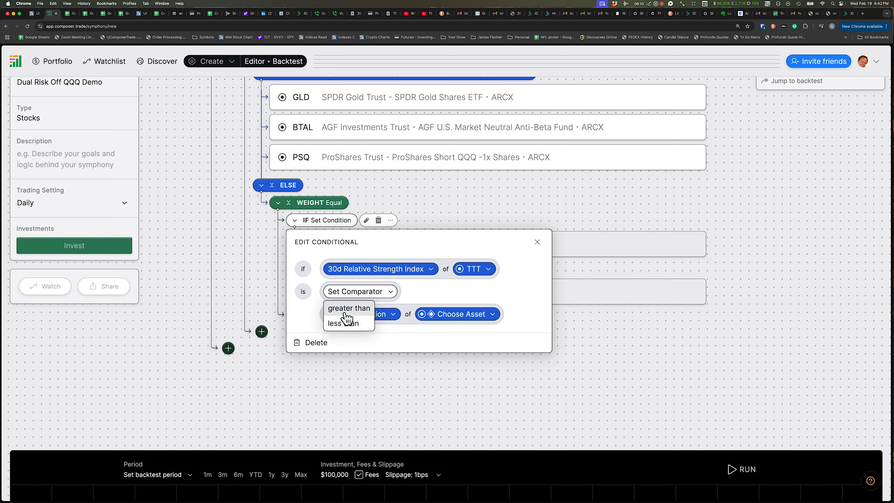
{"action": "left_click", "coordinate": [346, 312]}
{"action": "left_click", "coordinate": [352, 314]}
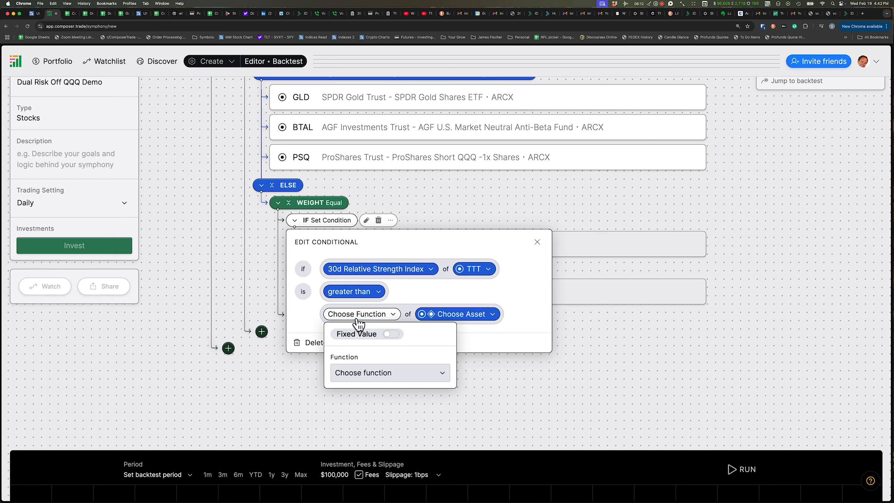
{"action": "left_click", "coordinate": [359, 373]}
{"action": "scroll", "coordinate": [355, 488], "scroll_direction": "down", "scroll_amount": 2}
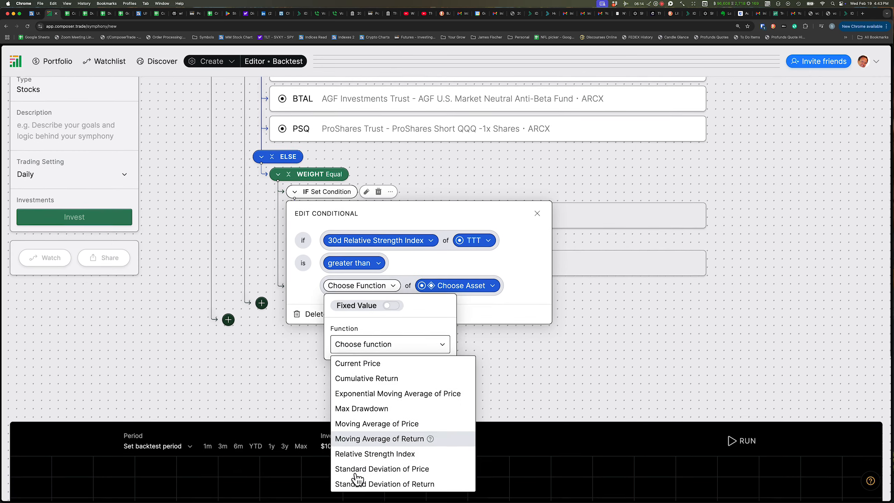
{"action": "left_click", "coordinate": [357, 445]}
{"action": "left_click", "coordinate": [343, 370]}
{"action": "key", "text": "BackSpace"}
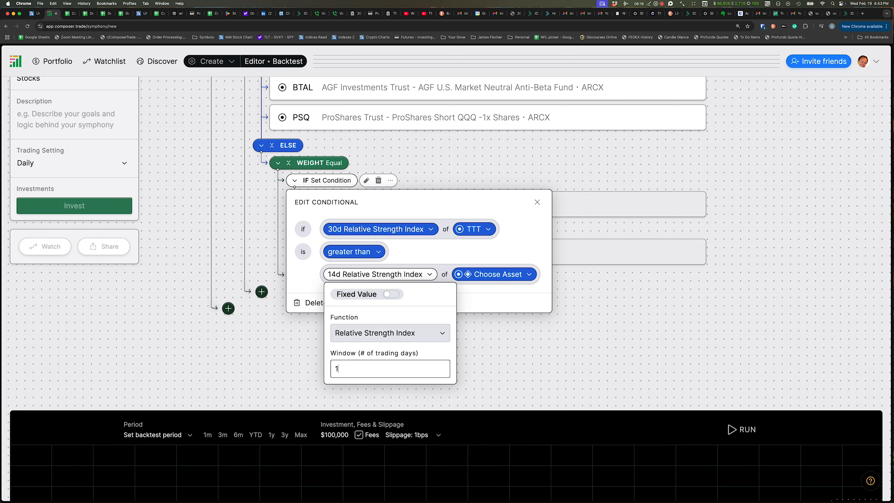
{"action": "type", "text": "30"}
{"action": "left_click", "coordinate": [459, 291]}
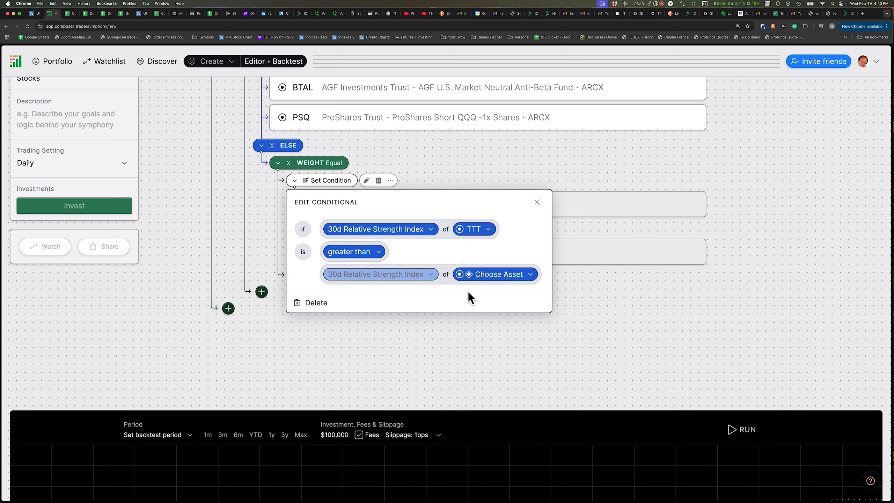
Choose SHYG as the asset for the compared function and close the condition editor
{"action": "left_click", "coordinate": [477, 275]}
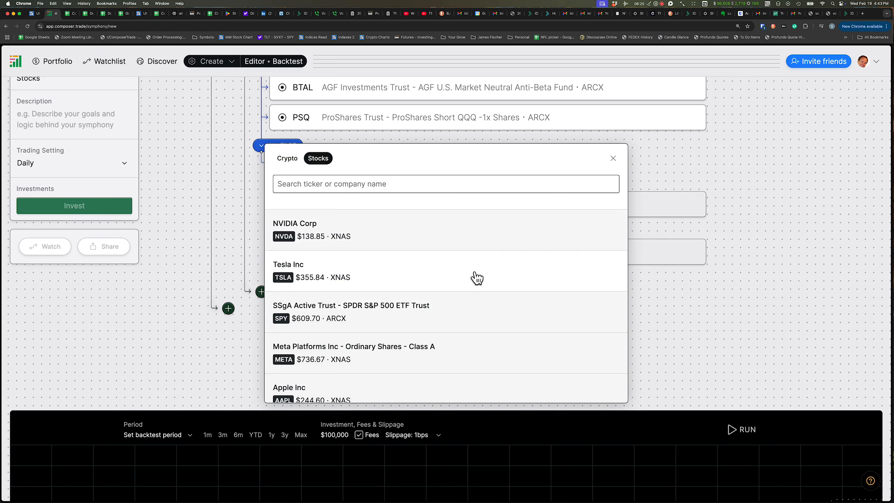
{"action": "type", "text": "SHYG"}
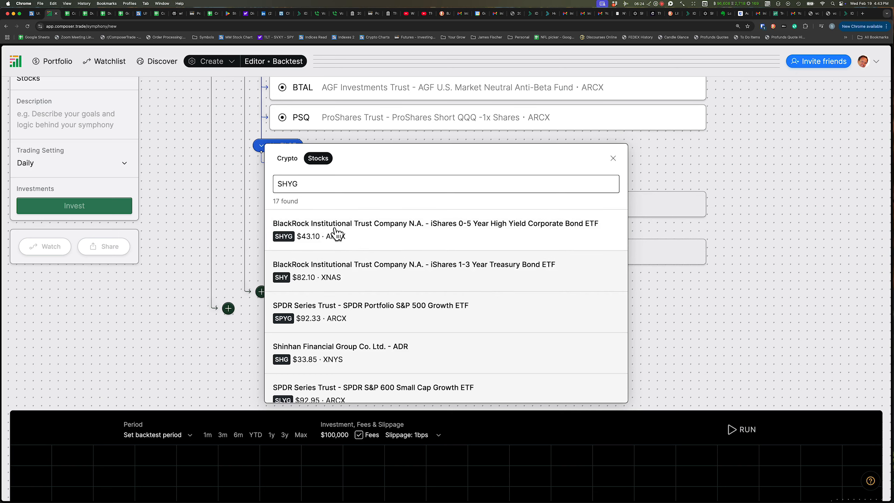
{"action": "left_click", "coordinate": [331, 234]}
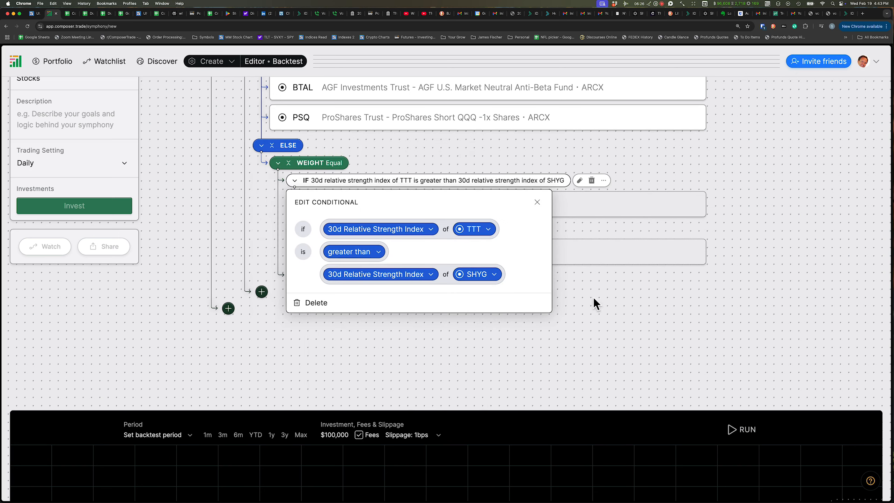
{"action": "left_click", "coordinate": [160, 242]}
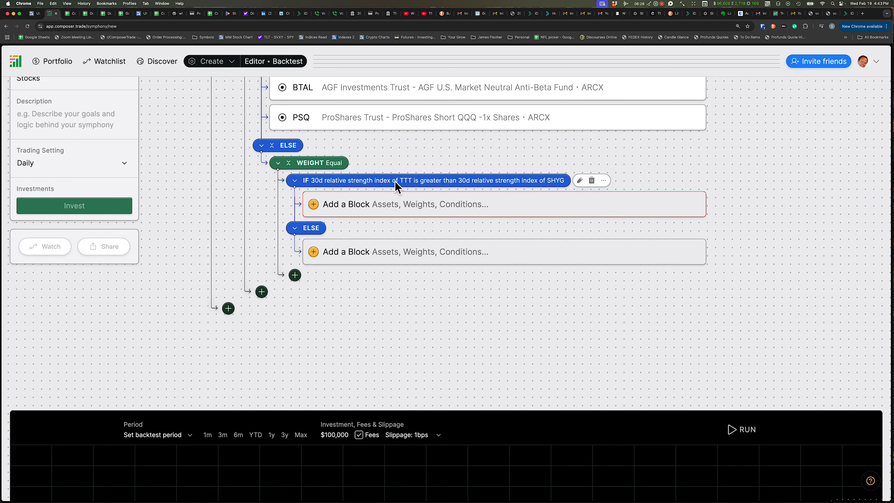
Add GLD as an asset block in the nested IF branch
{"action": "mouse_move", "coordinate": [387, 185]}
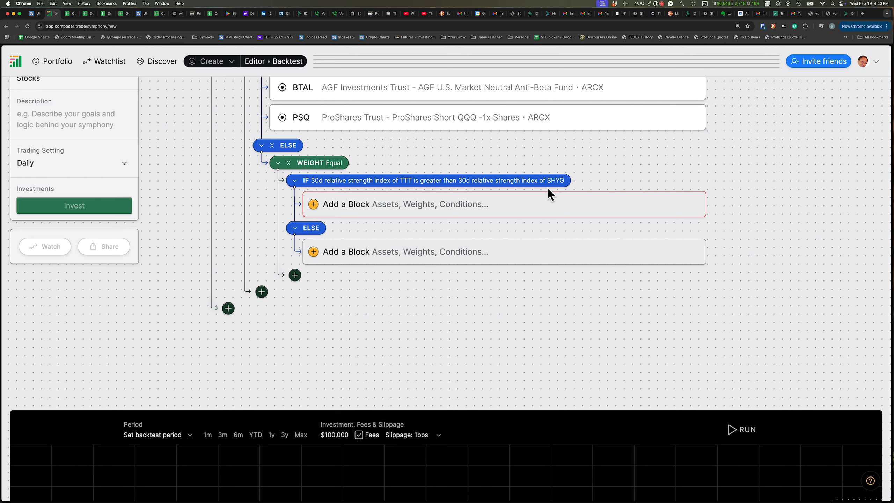
{"action": "left_click", "coordinate": [406, 207]}
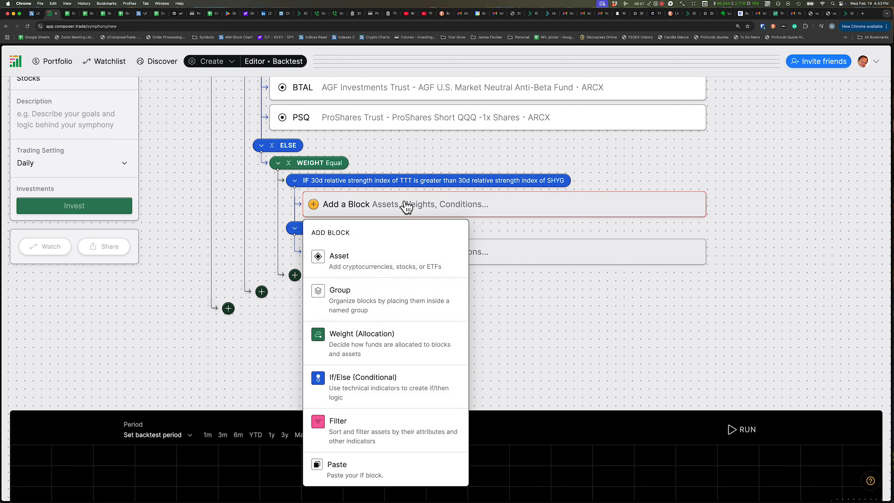
{"action": "left_click", "coordinate": [339, 257]}
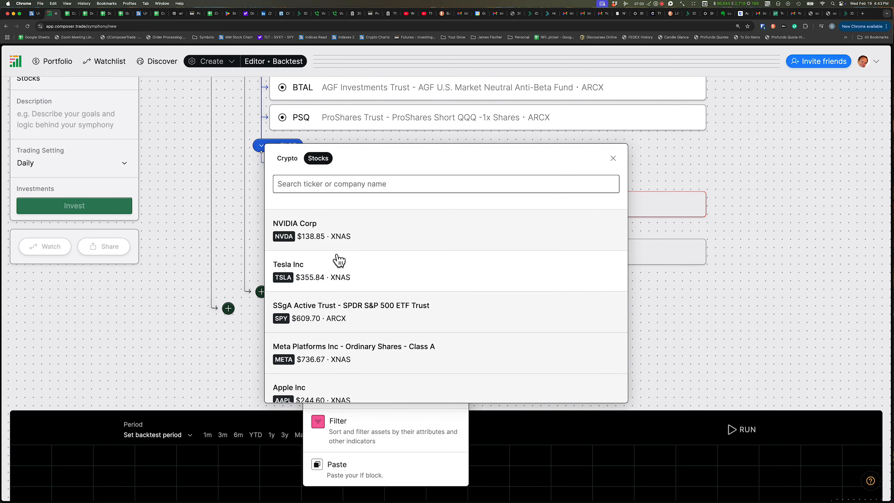
{"action": "type", "text": "GLS"}
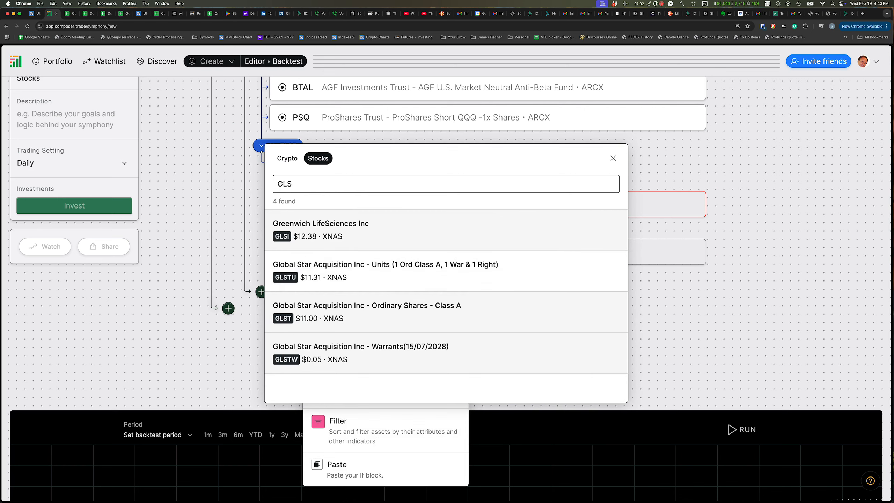
{"action": "key", "text": "BackSpace"}
{"action": "type", "text": "D"}
{"action": "left_click", "coordinate": [277, 230]}
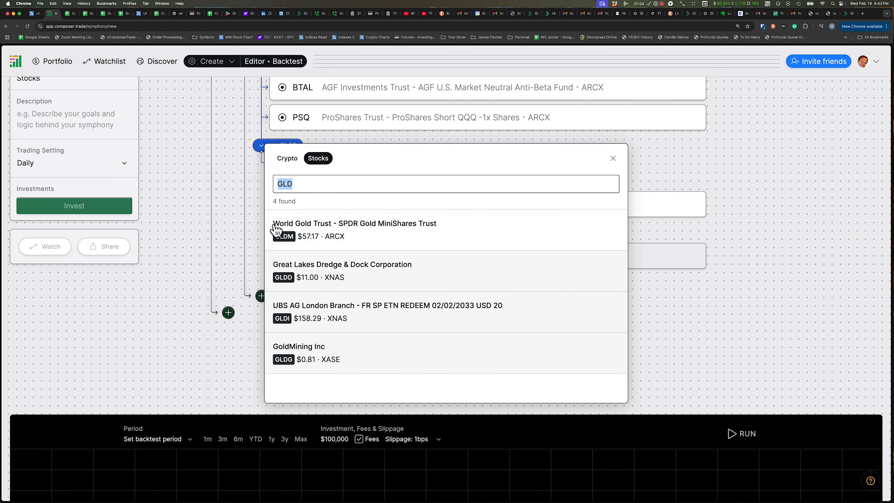
{"action": "left_click", "coordinate": [193, 222]}
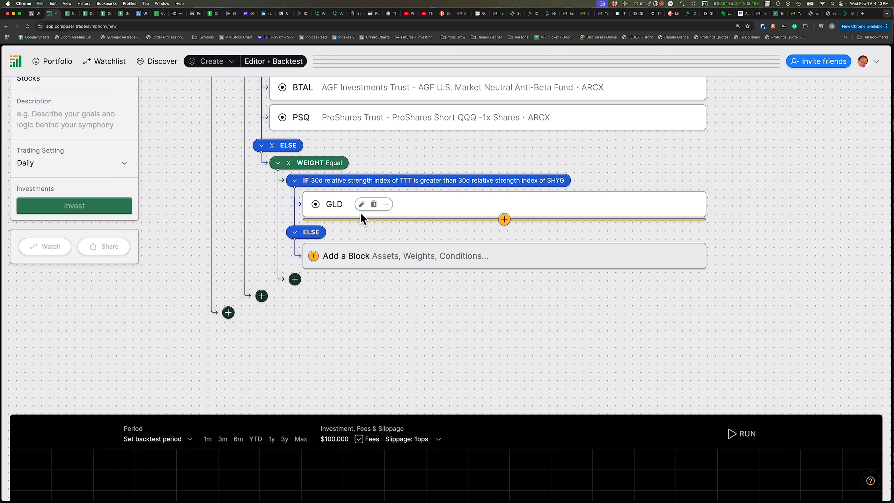
Add BTAL as an asset block below GLD in the nested IF branch
{"action": "left_click", "coordinate": [504, 219]}
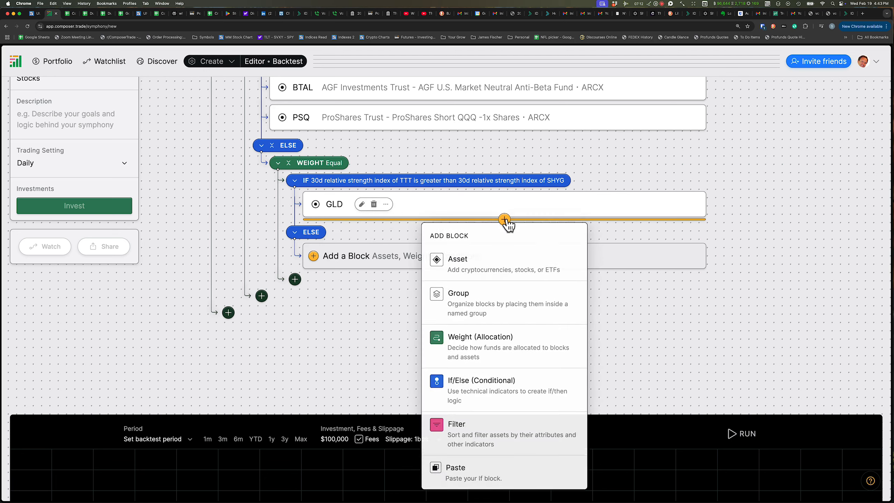
{"action": "left_click", "coordinate": [467, 264]}
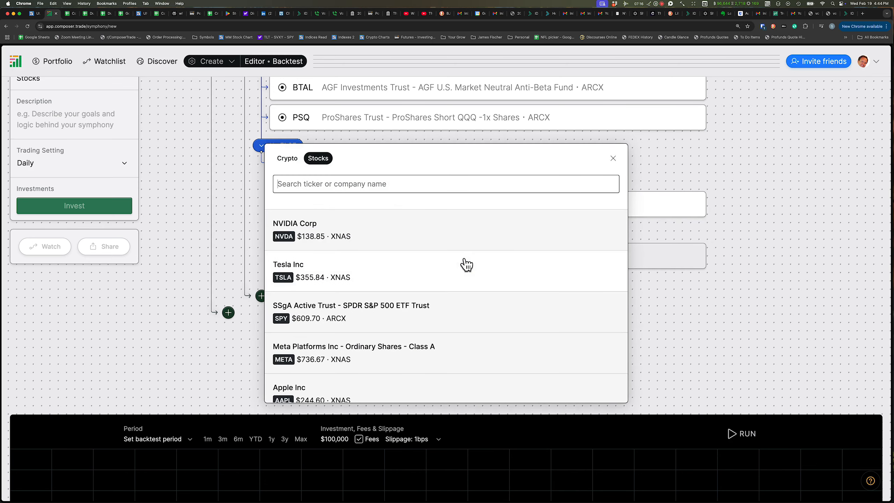
{"action": "type", "text": "BTAL"}
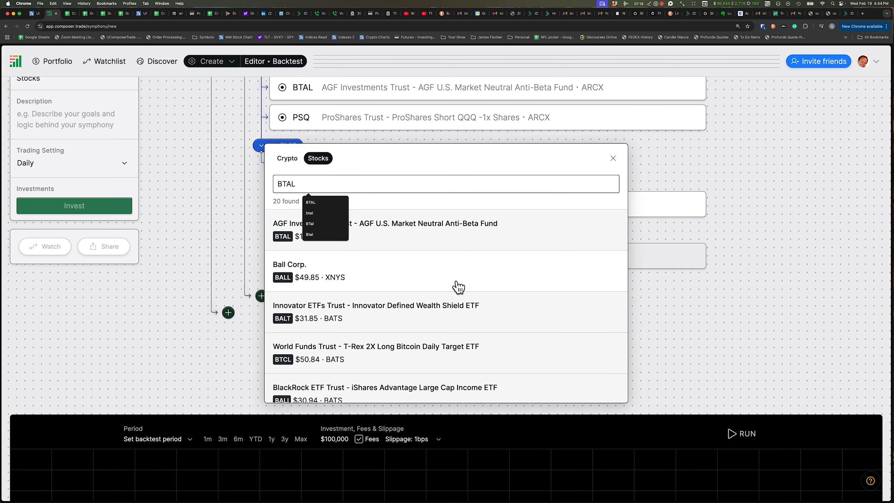
{"action": "left_click", "coordinate": [405, 229]}
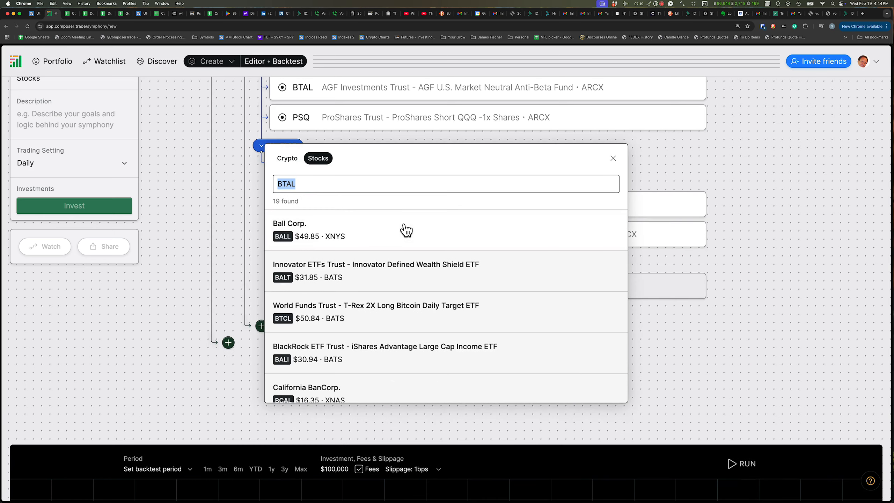
{"action": "left_click", "coordinate": [175, 215]}
{"action": "scroll", "coordinate": [201, 290], "scroll_direction": "up", "scroll_amount": 3}
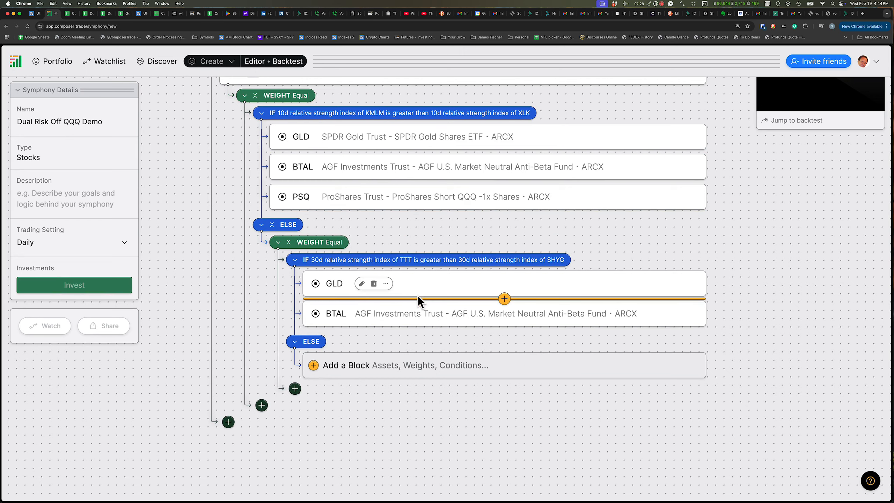
{"action": "scroll", "coordinate": [186, 299], "scroll_direction": "down", "scroll_amount": 1}
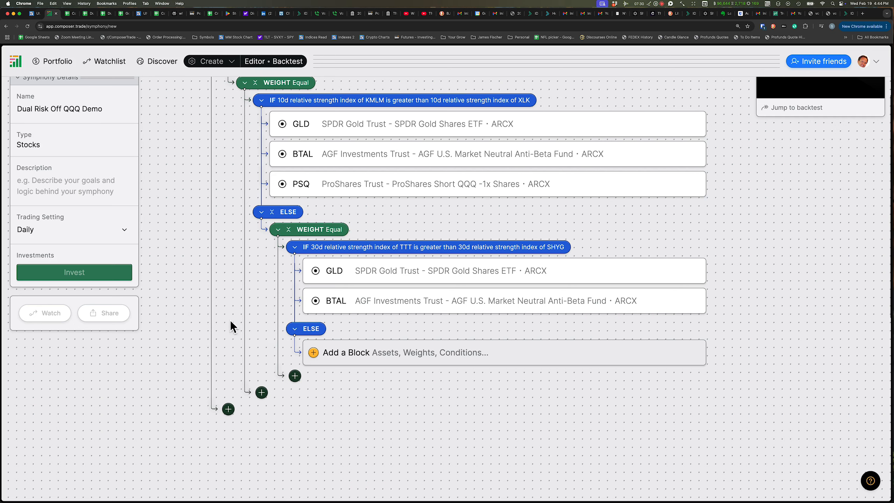
Add QQQ as an asset block in the nested ELSE branch
{"action": "left_click", "coordinate": [347, 353]}
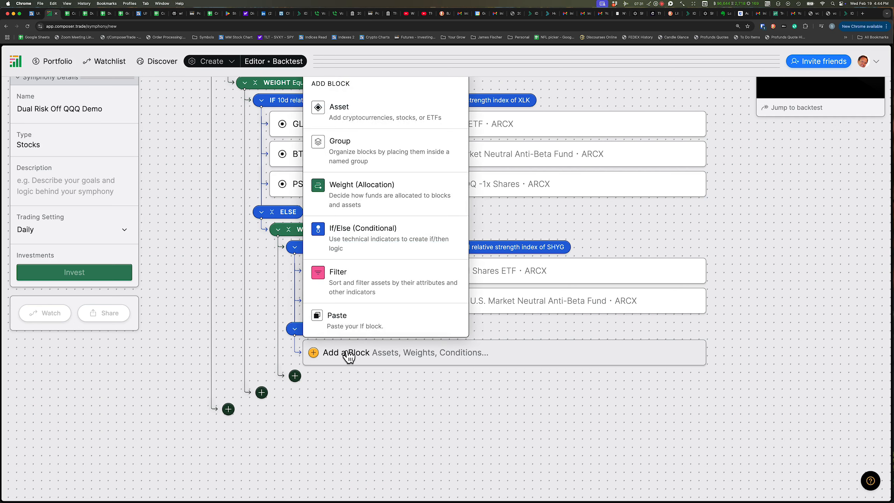
{"action": "left_click", "coordinate": [328, 108]}
{"action": "type", "text": "QQQ"}
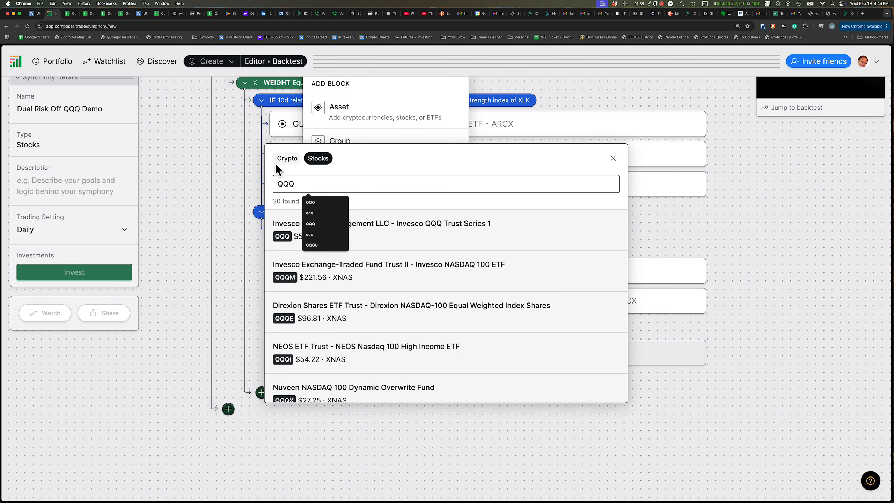
{"action": "left_click", "coordinate": [280, 225]}
{"action": "left_click", "coordinate": [195, 337]}
{"action": "mouse_move", "coordinate": [373, 355]}
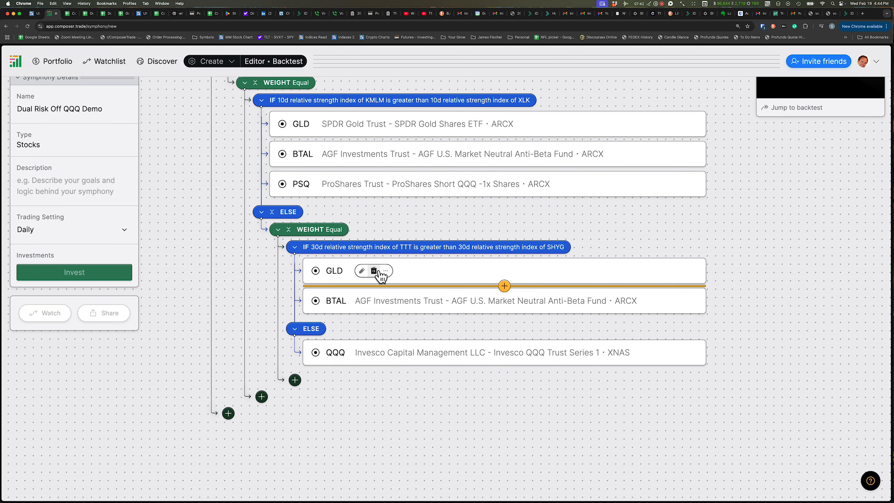
{"action": "scroll", "coordinate": [394, 274], "scroll_direction": "up", "scroll_amount": 2}
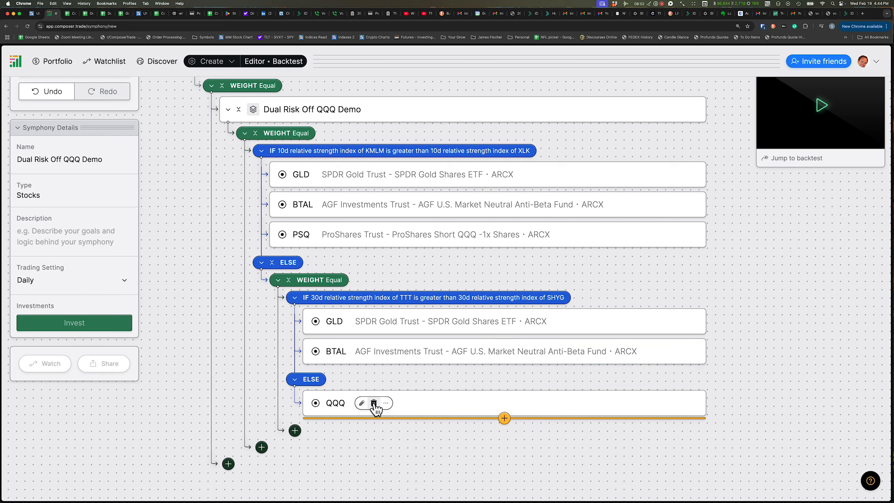
Replace the QQQ asset in the nested ELSE branch with a new If/Else conditional block
{"action": "left_click", "coordinate": [373, 404]}
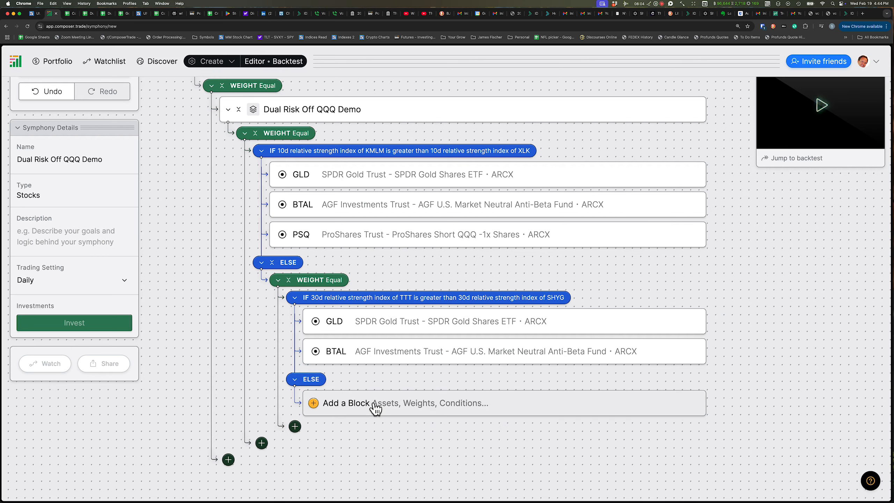
{"action": "left_click", "coordinate": [369, 408]}
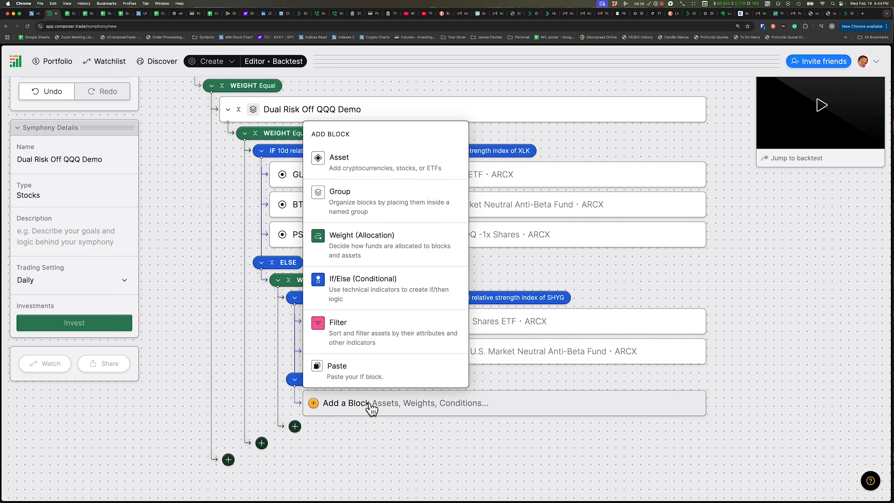
{"action": "left_click", "coordinate": [353, 291]}
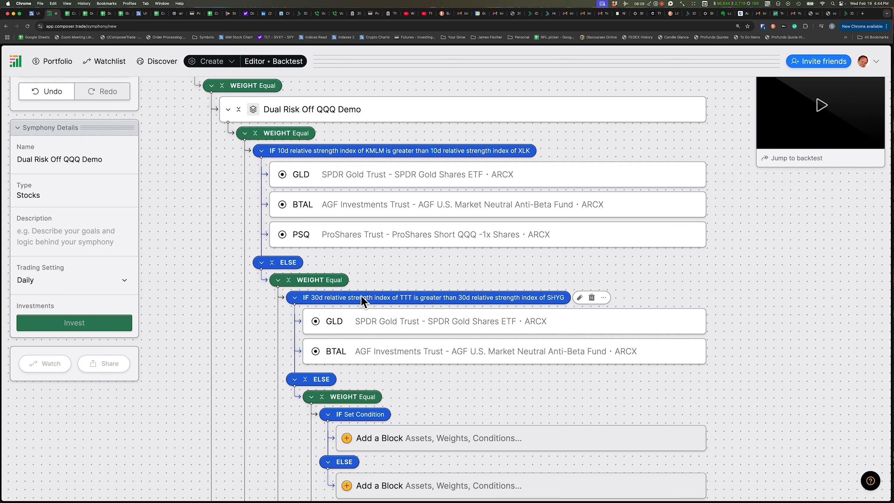
Set the new condition's left side to the current price of QQQ
{"action": "scroll", "coordinate": [360, 295], "scroll_direction": "down", "scroll_amount": 5}
{"action": "left_click", "coordinate": [399, 260]}
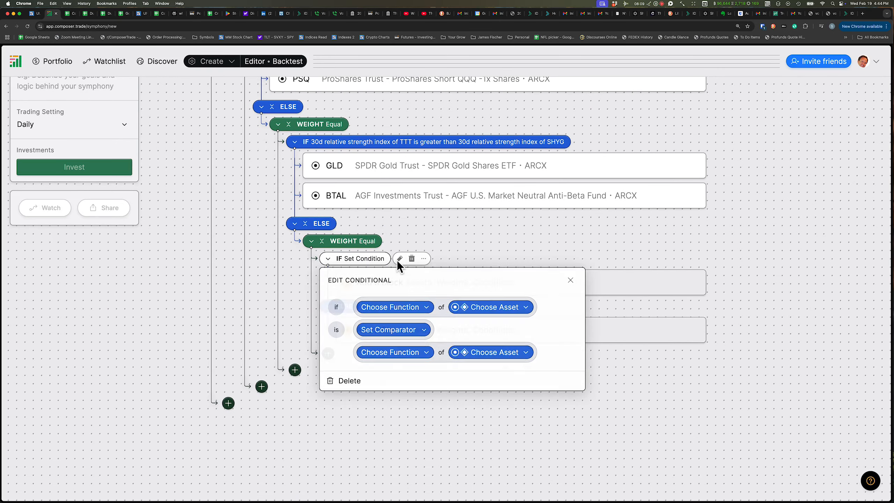
{"action": "left_click", "coordinate": [388, 307]}
{"action": "left_click", "coordinate": [389, 352]}
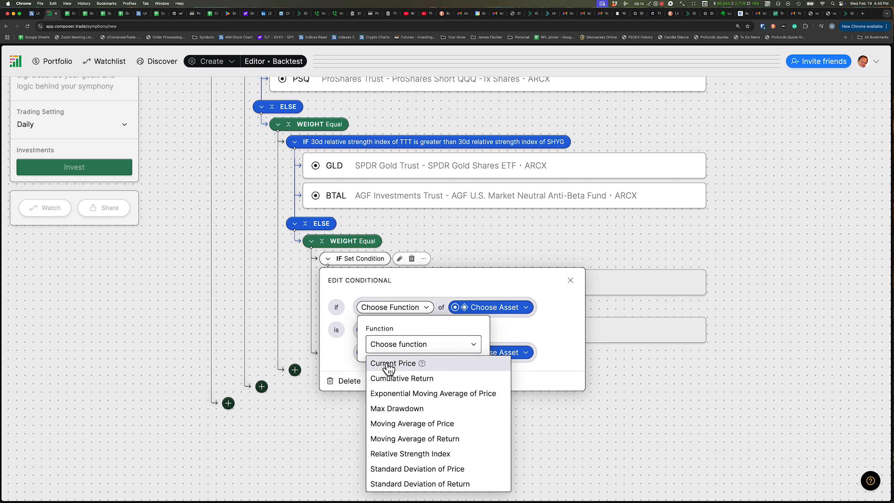
{"action": "left_click", "coordinate": [388, 363]}
{"action": "left_click", "coordinate": [465, 311]}
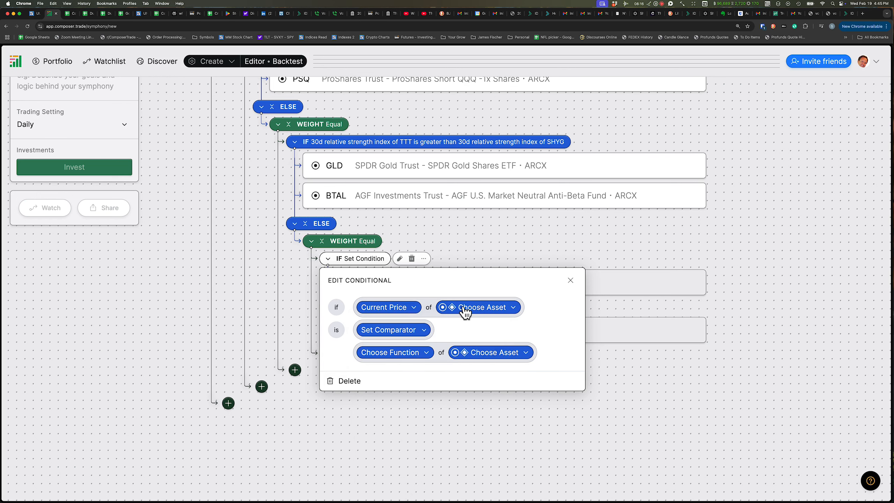
{"action": "left_click", "coordinate": [465, 311]}
{"action": "type", "text": "QQQ"}
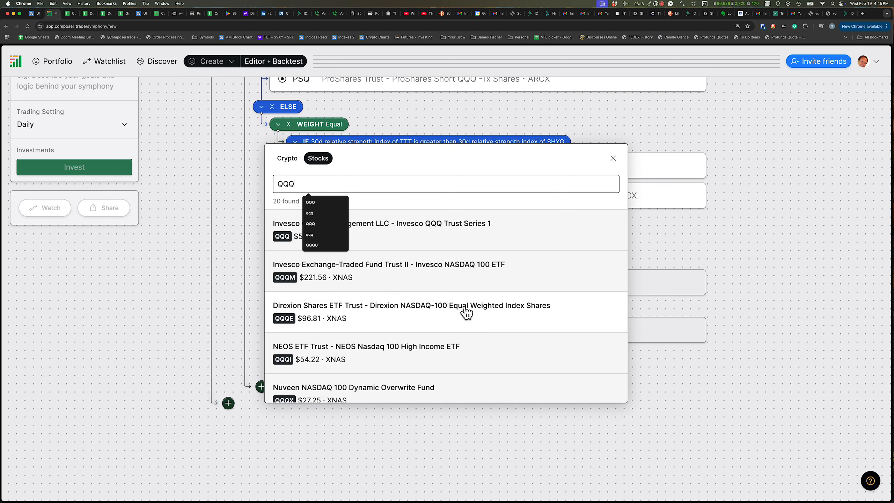
{"action": "left_click", "coordinate": [400, 232]}
Set the condition's compared value to the 200-day moving average of price of QQQ
{"action": "left_click", "coordinate": [393, 329]}
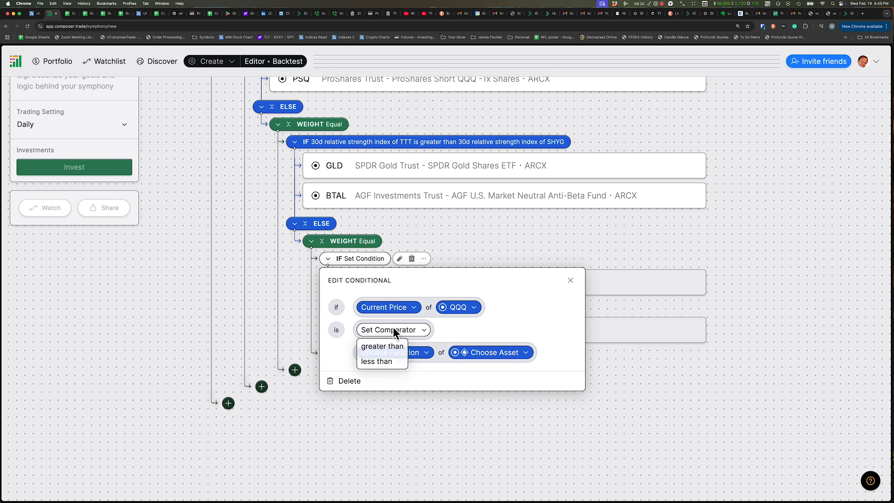
{"action": "left_click", "coordinate": [382, 362]}
{"action": "left_click", "coordinate": [386, 353]}
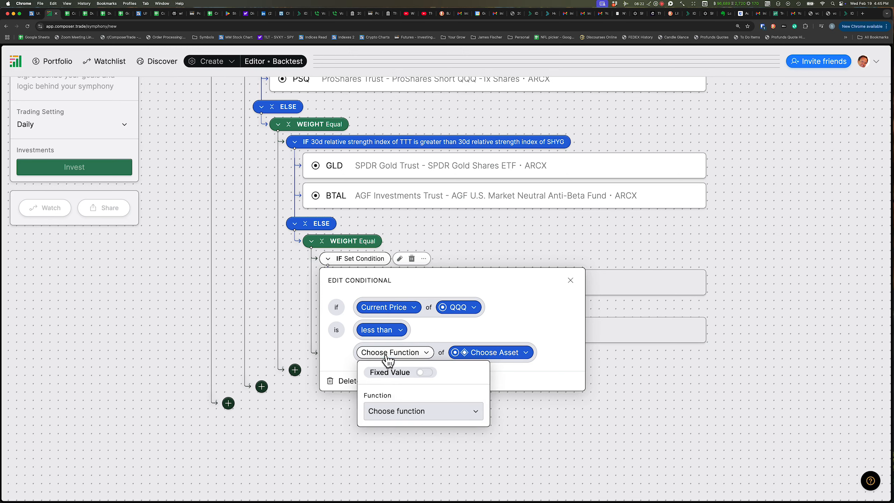
{"action": "left_click", "coordinate": [389, 412]}
{"action": "scroll", "coordinate": [390, 421], "scroll_direction": "down", "scroll_amount": 4}
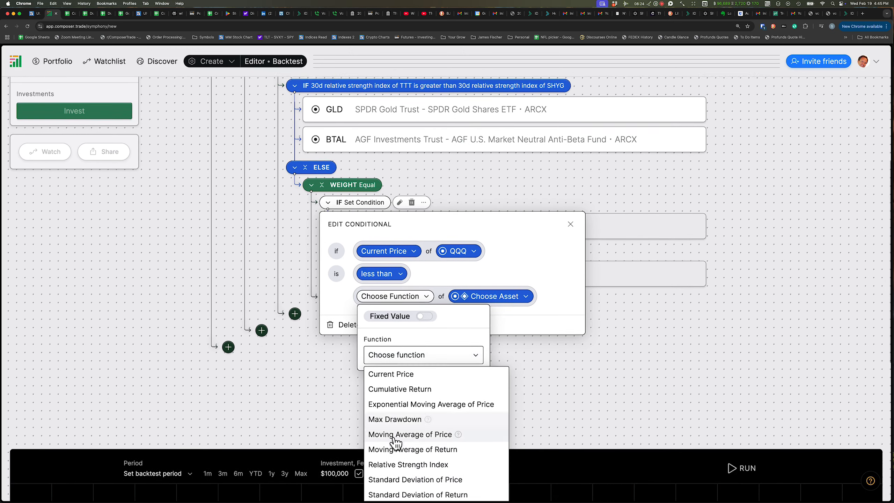
{"action": "left_click", "coordinate": [398, 430]}
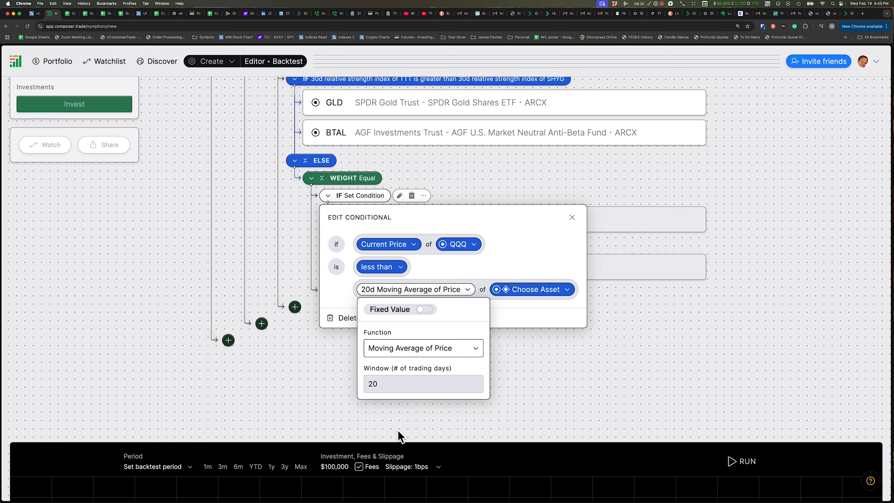
{"action": "left_click", "coordinate": [390, 386]}
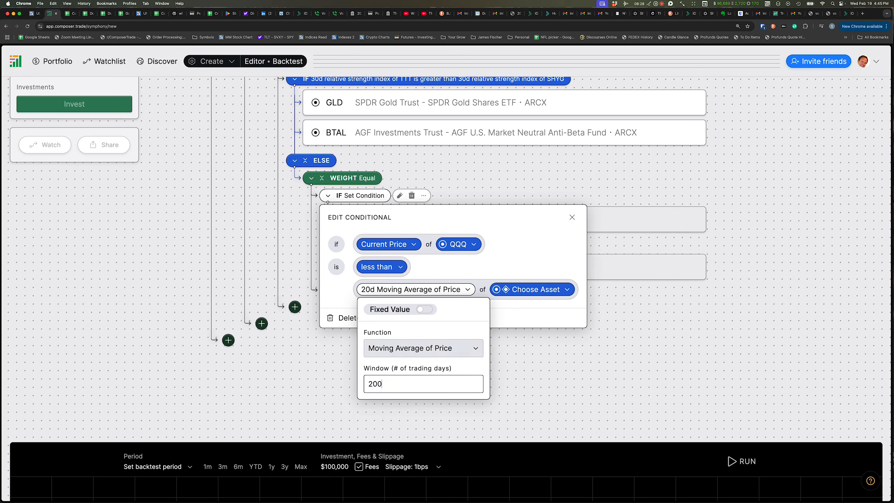
{"action": "type", "text": "0"}
{"action": "left_click", "coordinate": [340, 297]}
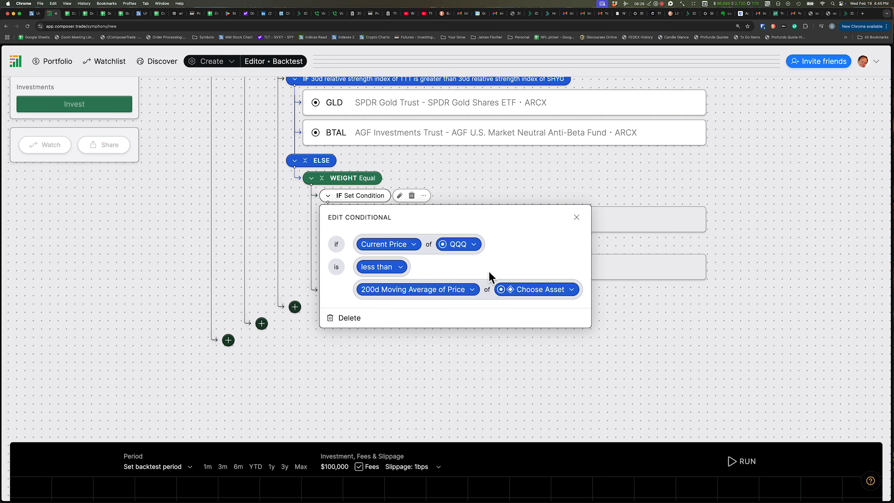
{"action": "left_click", "coordinate": [548, 294]}
{"action": "type", "text": "QQQ"}
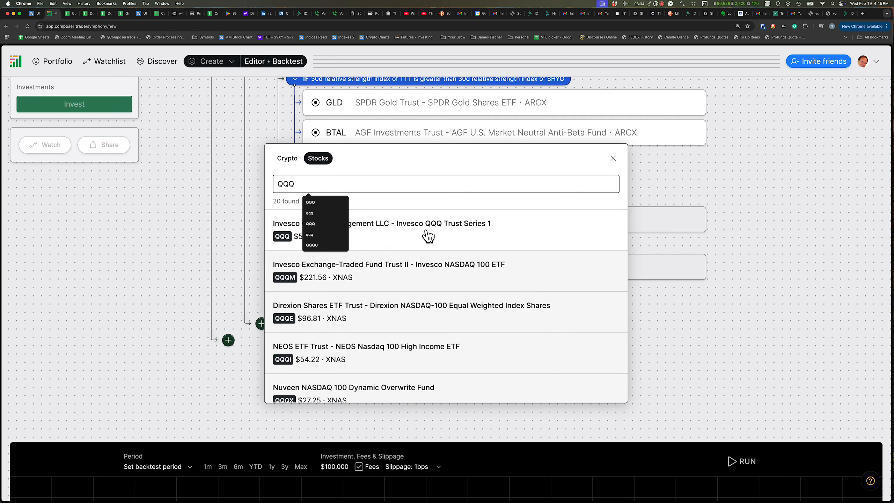
{"action": "left_click", "coordinate": [427, 233]}
Set the comparator to greater than and close the condition editor
{"action": "left_click", "coordinate": [387, 269]}
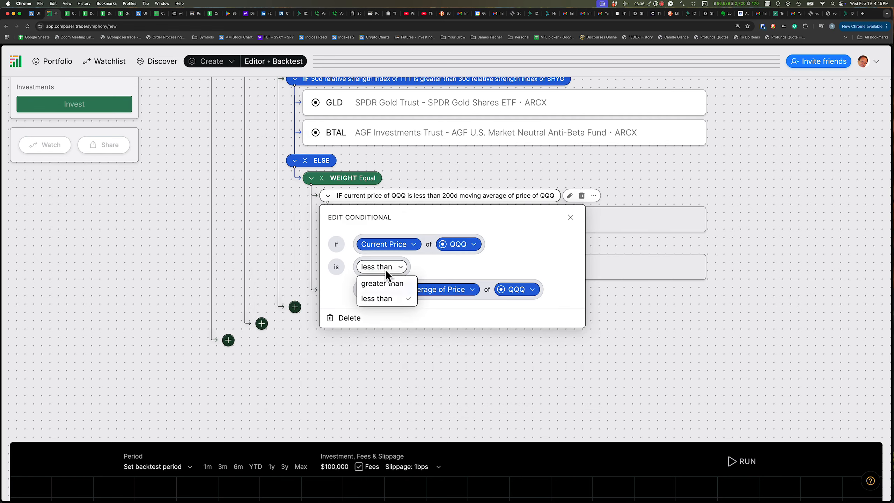
{"action": "left_click", "coordinate": [383, 284]}
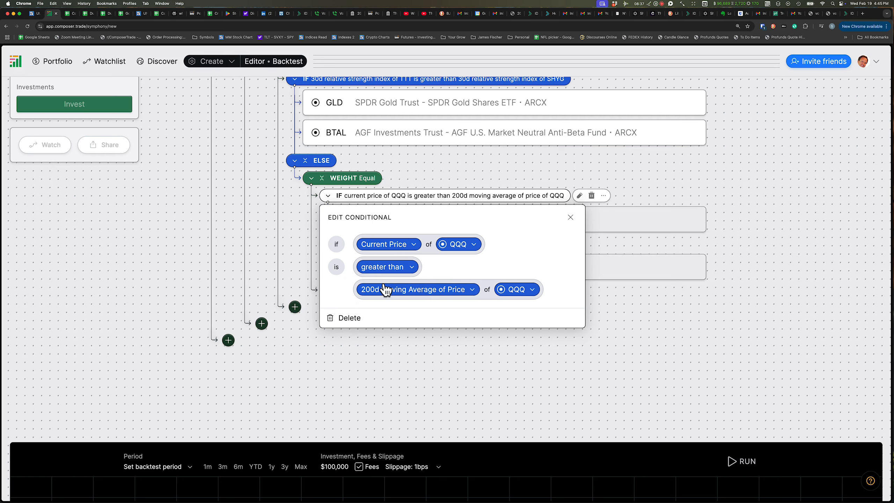
{"action": "left_click", "coordinate": [165, 227]}
{"action": "mouse_move", "coordinate": [436, 201]}
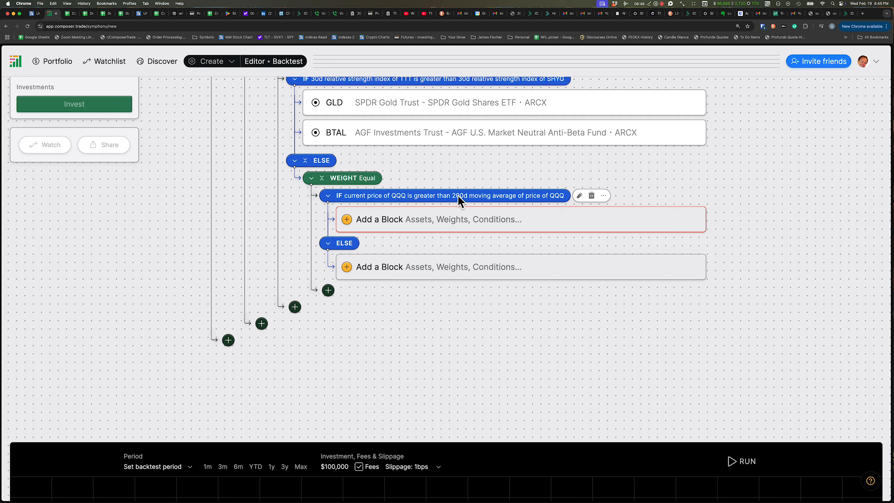
Add QQQ as an asset block in the new condition's IF branch
{"action": "left_click", "coordinate": [384, 220]}
{"action": "left_click", "coordinate": [363, 274]}
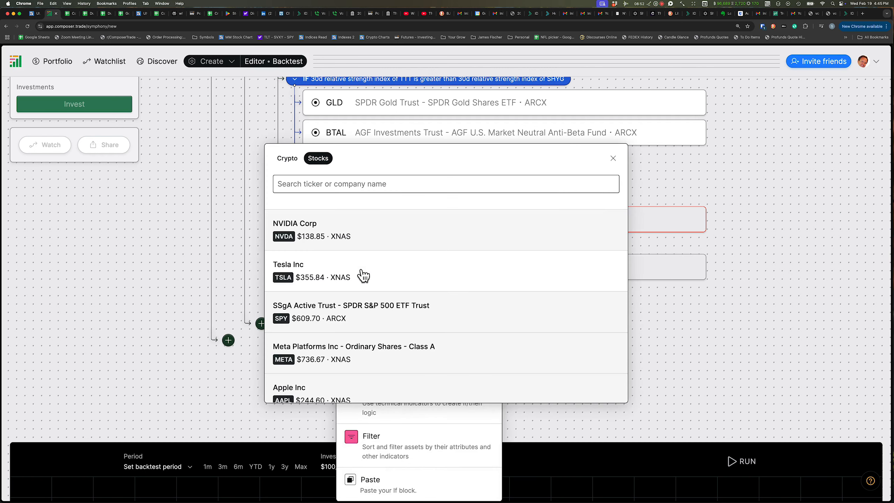
{"action": "type", "text": "QQQ"}
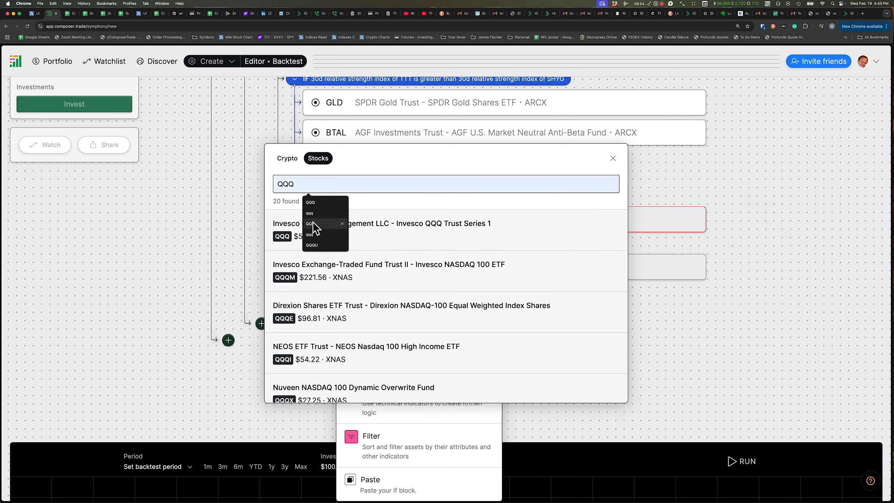
{"action": "left_click", "coordinate": [296, 227]}
{"action": "left_click", "coordinate": [167, 241]}
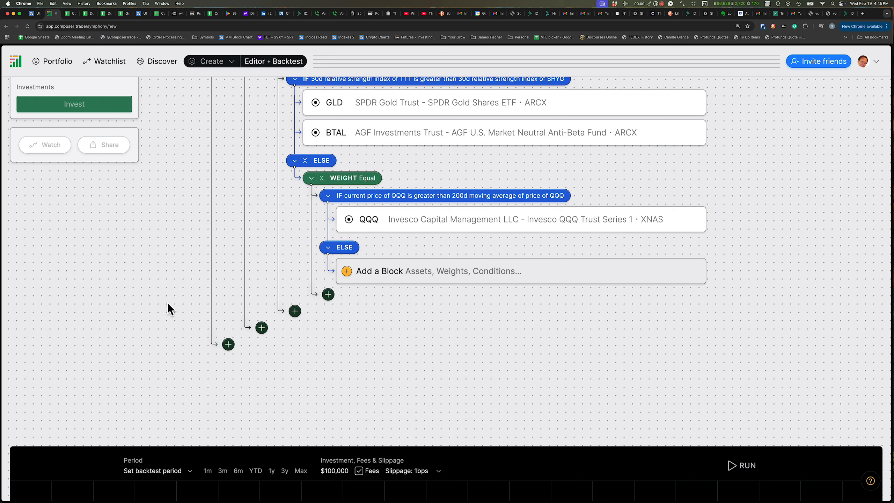
Add GLD as an asset block in the new condition's ELSE branch
{"action": "left_click", "coordinate": [398, 277]}
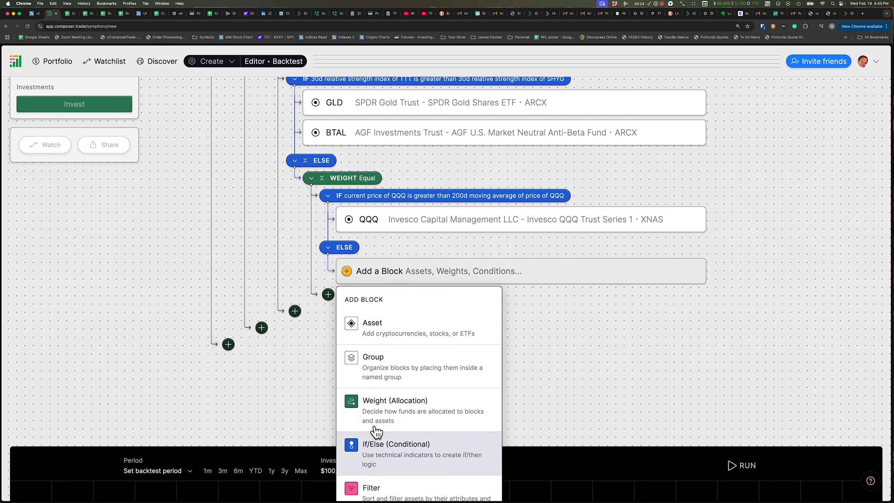
{"action": "left_click", "coordinate": [366, 339]}
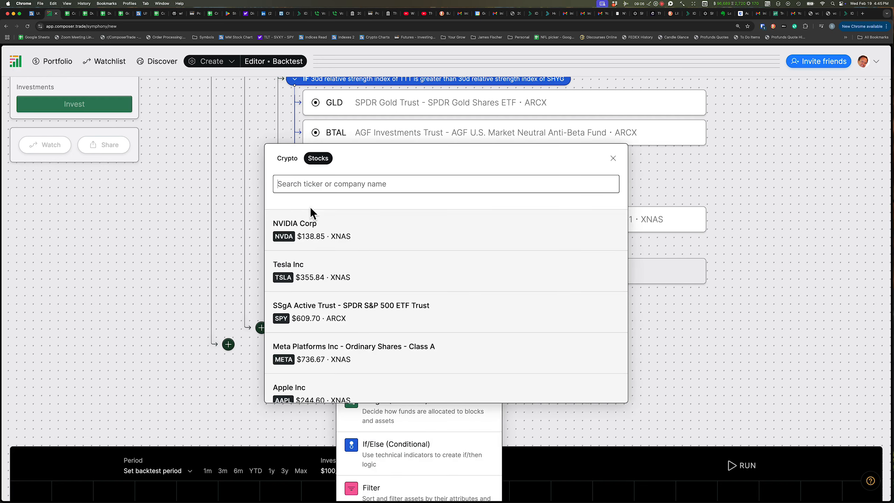
{"action": "left_click", "coordinate": [296, 186]}
{"action": "type", "text": "GLD"}
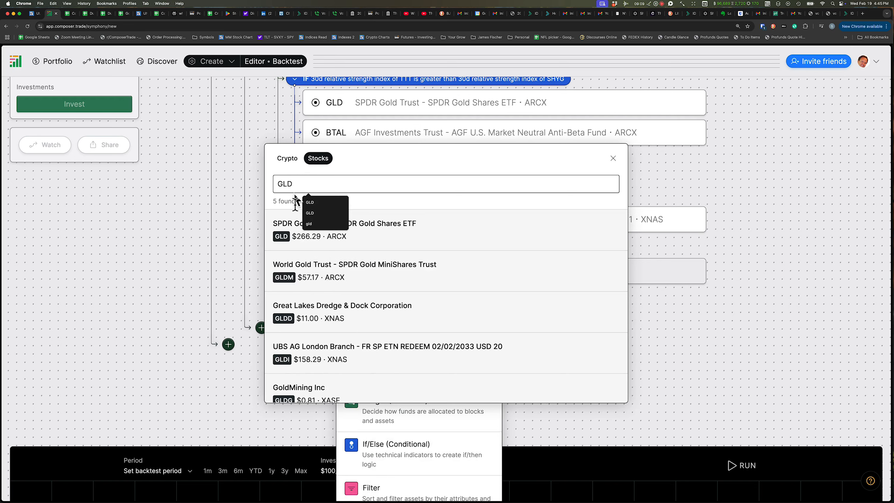
{"action": "left_click", "coordinate": [286, 230]}
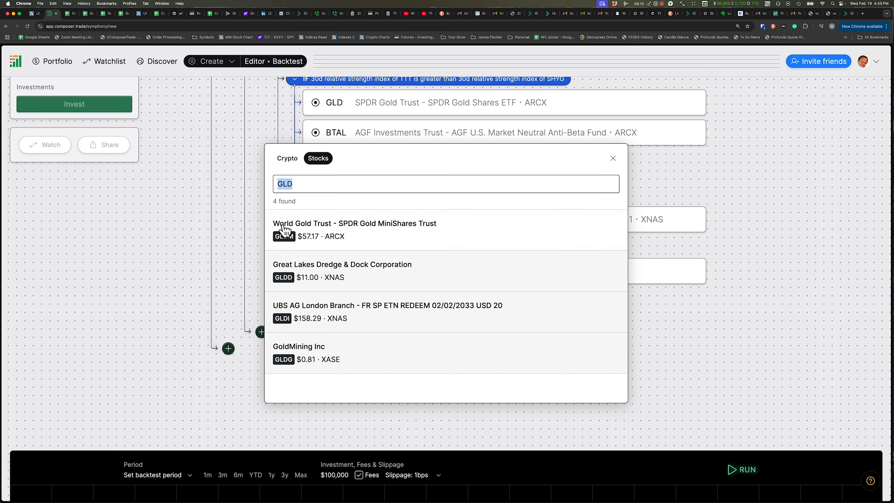
{"action": "left_click", "coordinate": [177, 246]}
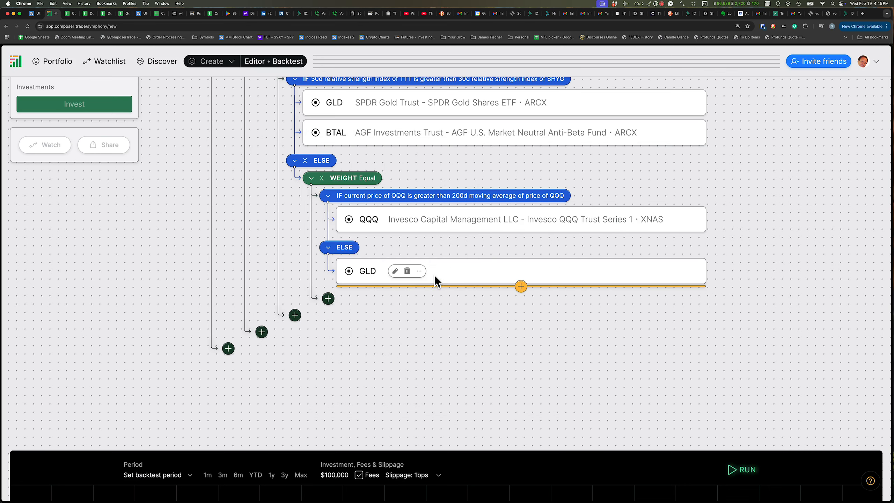
Add UUP as an asset block below GLD in the ELSE branch
{"action": "left_click", "coordinate": [521, 286]}
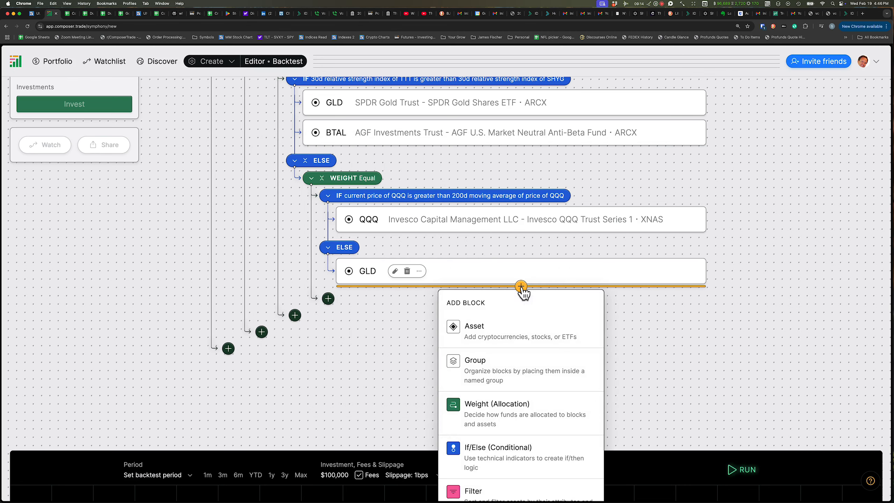
{"action": "left_click", "coordinate": [471, 337]}
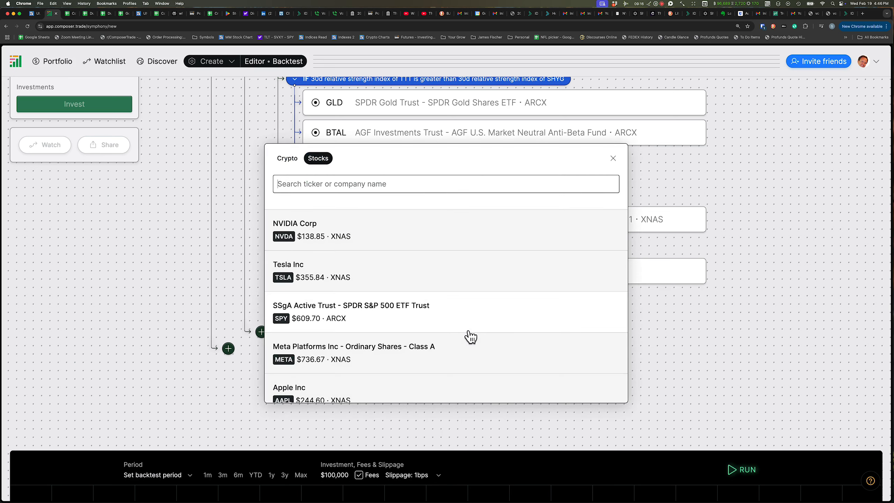
{"action": "type", "text": "UUP"}
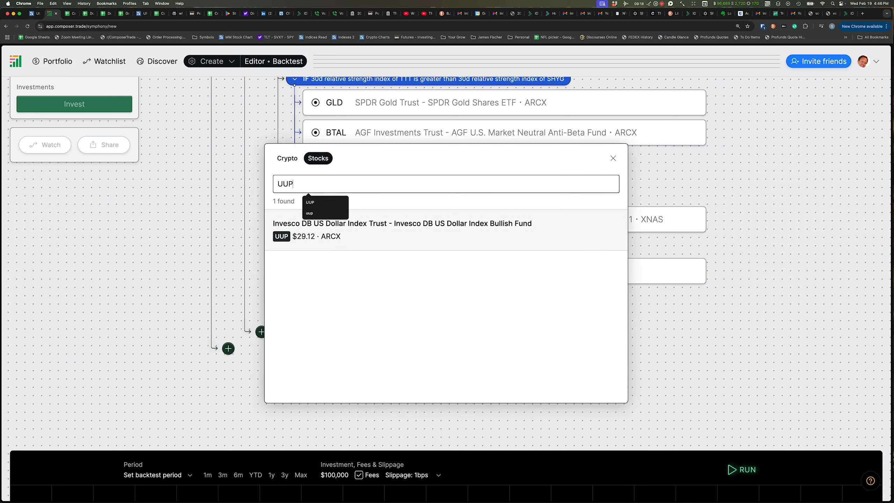
{"action": "left_click", "coordinate": [369, 233]}
{"action": "left_click", "coordinate": [142, 235]}
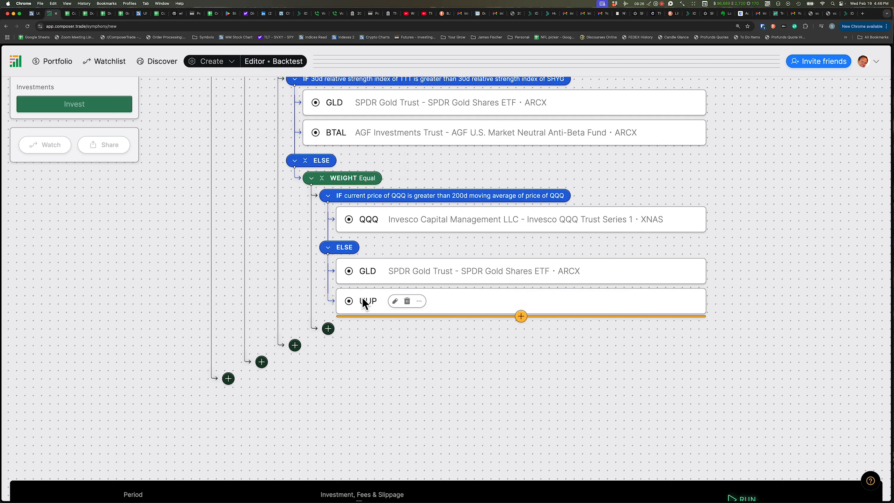
Set the symphony's trading setting to a 5% rebalancing threshold
{"action": "scroll", "coordinate": [27, 281], "scroll_direction": "down", "scroll_amount": 2}
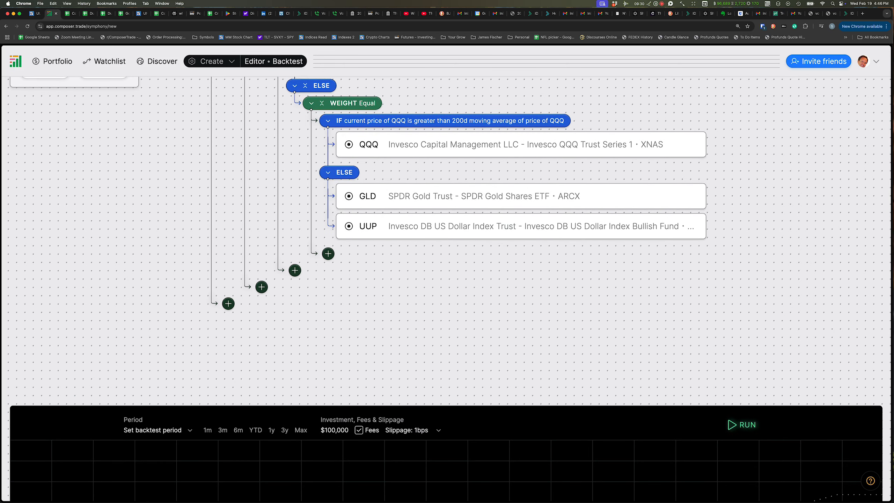
{"action": "scroll", "coordinate": [94, 286], "scroll_direction": "up", "scroll_amount": 5}
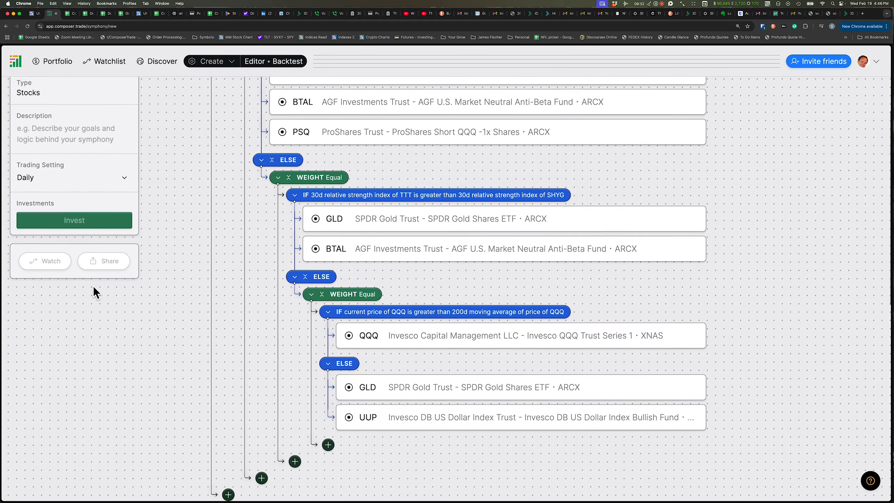
{"action": "scroll", "coordinate": [94, 286], "scroll_direction": "up", "scroll_amount": 4}
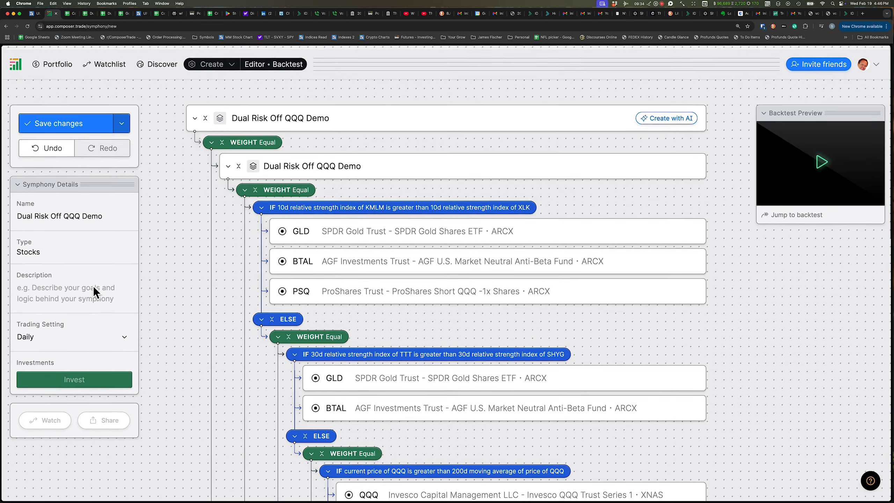
{"action": "scroll", "coordinate": [93, 286], "scroll_direction": "up", "scroll_amount": 1}
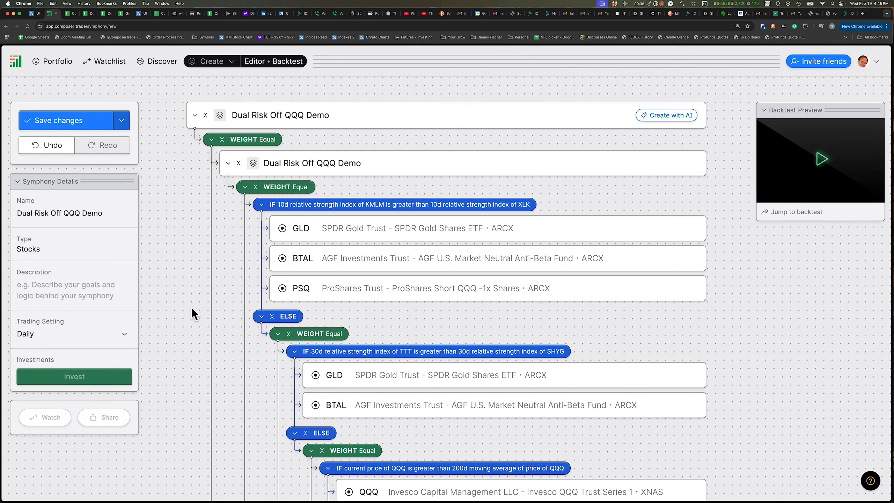
{"action": "scroll", "coordinate": [185, 303], "scroll_direction": "down", "scroll_amount": 1}
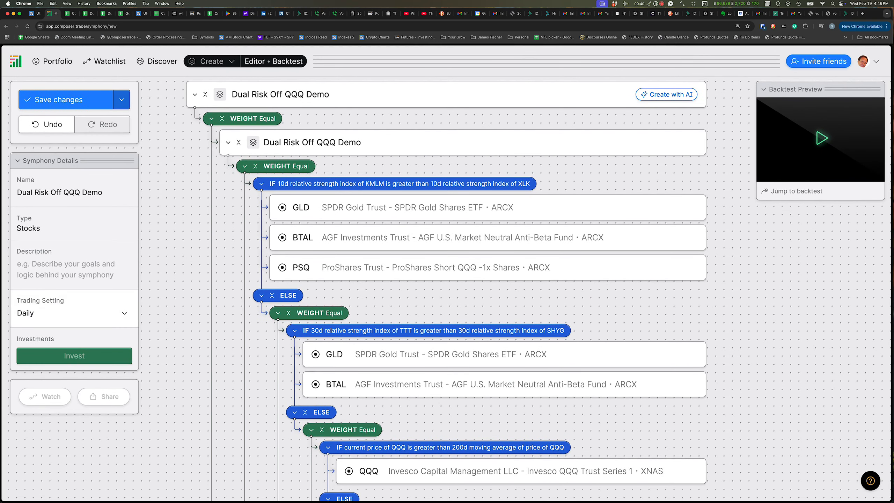
{"action": "left_click", "coordinate": [124, 315]}
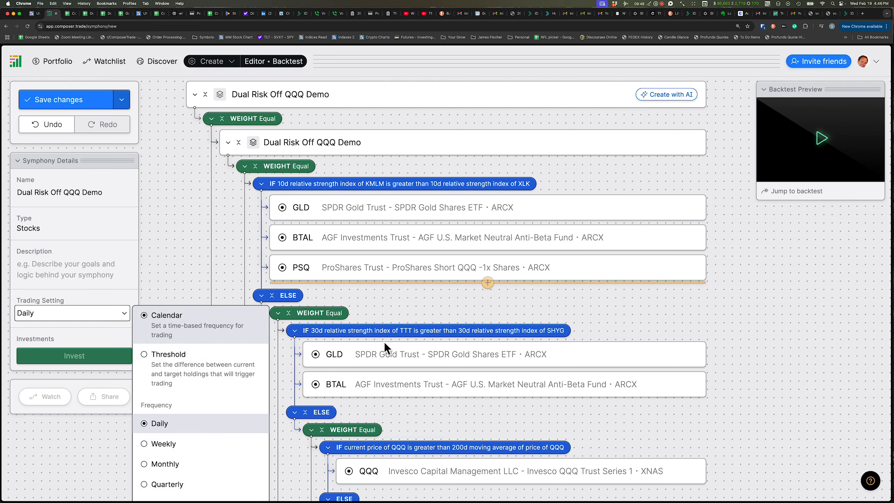
{"action": "left_click", "coordinate": [144, 354]}
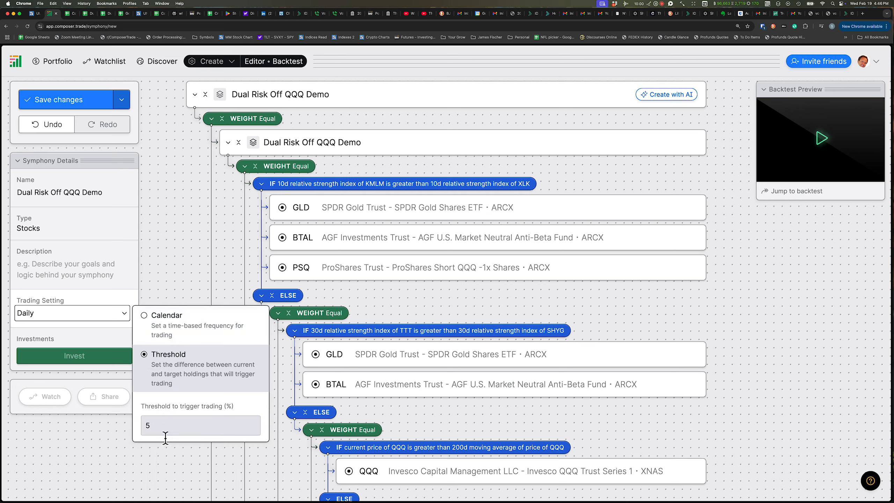
{"action": "left_click", "coordinate": [179, 262]}
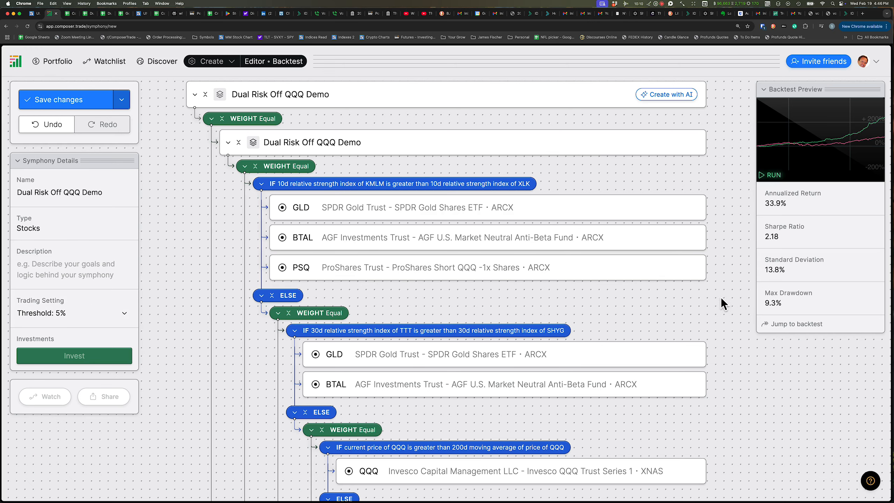
Review the backtest results chart for the symphony
{"action": "scroll", "coordinate": [715, 292], "scroll_direction": "down", "scroll_amount": 5}
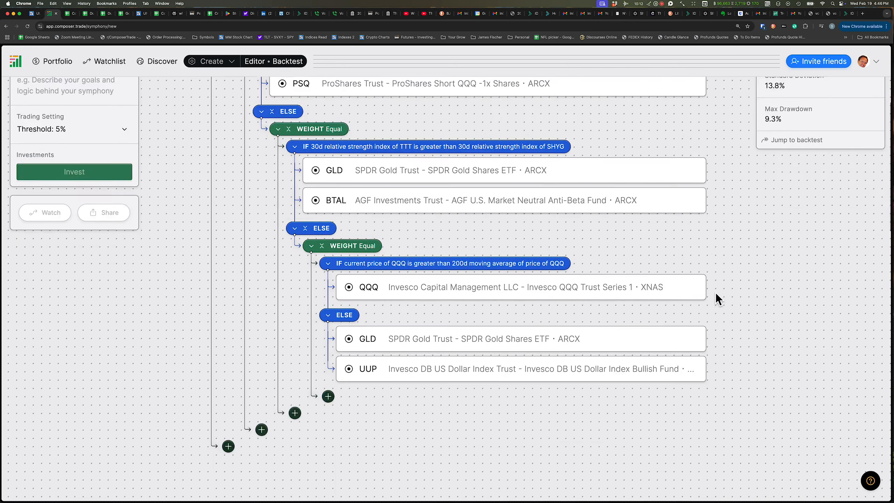
{"action": "scroll", "coordinate": [715, 292], "scroll_direction": "down", "scroll_amount": 6}
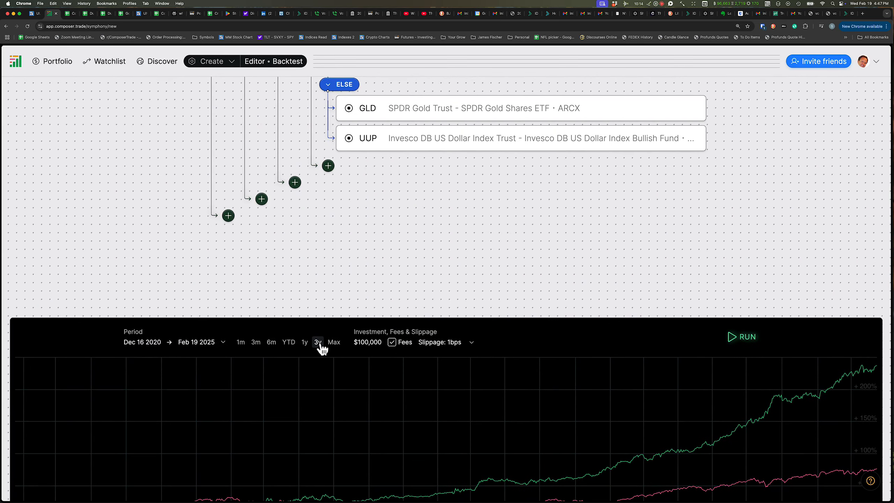
{"action": "left_click", "coordinate": [318, 342]}
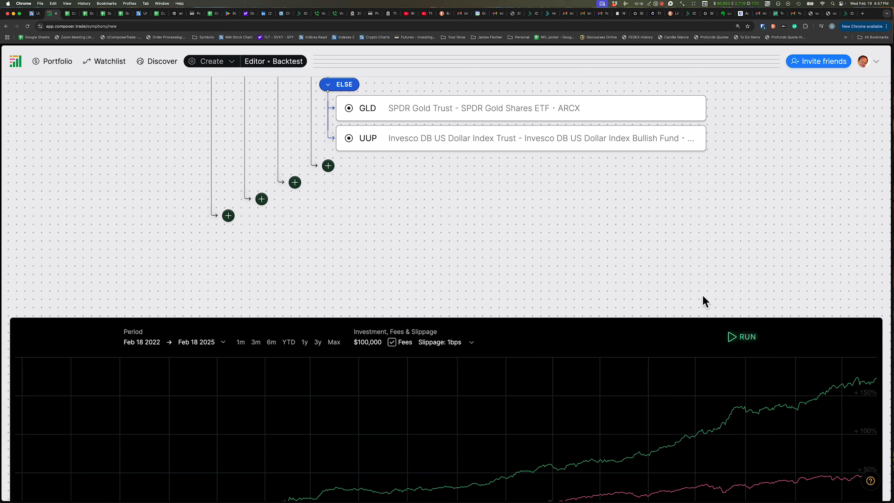
{"action": "scroll", "coordinate": [748, 304], "scroll_direction": "down", "scroll_amount": 1}
{"action": "scroll", "coordinate": [747, 304], "scroll_direction": "up", "scroll_amount": 12}
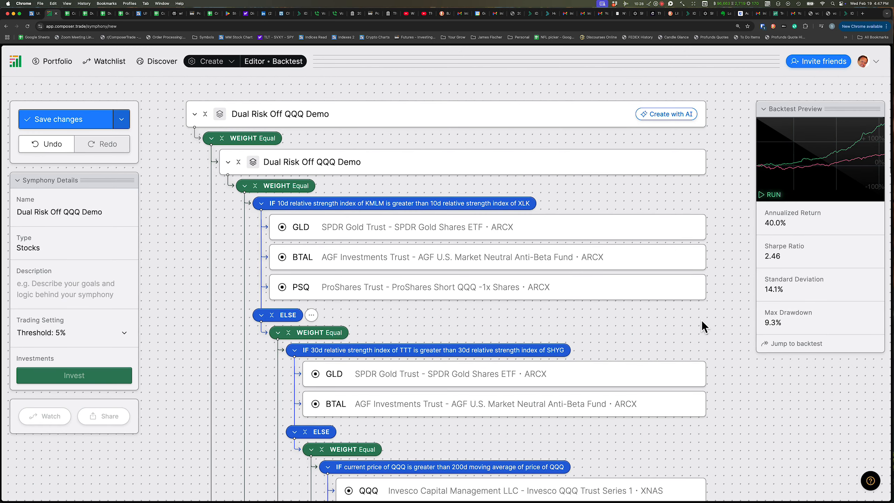
{"action": "scroll", "coordinate": [701, 320], "scroll_direction": "down", "scroll_amount": 2}
{"action": "scroll", "coordinate": [701, 320], "scroll_direction": "down", "scroll_amount": 15}
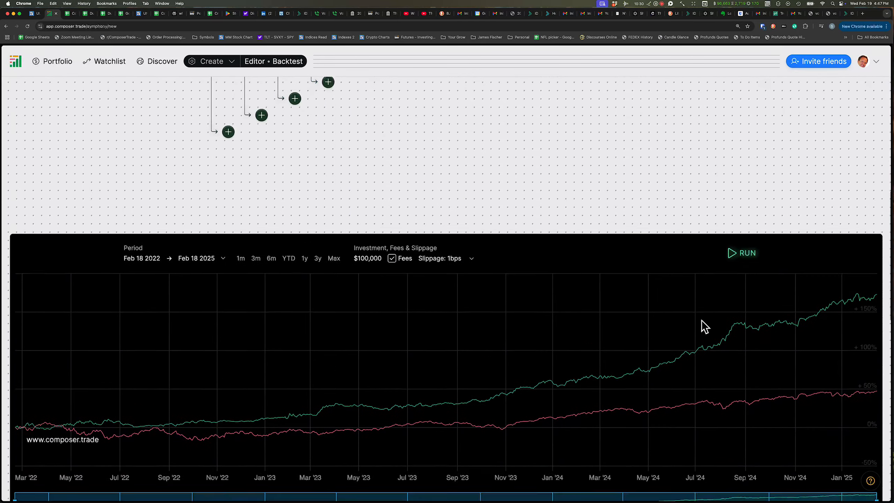
{"action": "scroll", "coordinate": [417, 144], "scroll_direction": "down", "scroll_amount": 2}
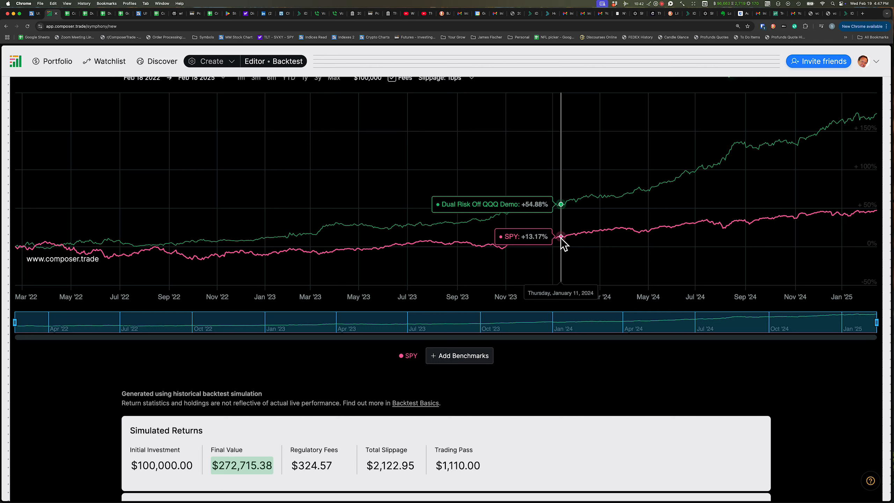
Add QQQ as a benchmark ticker to the backtest comparison
{"action": "left_click", "coordinate": [458, 358]}
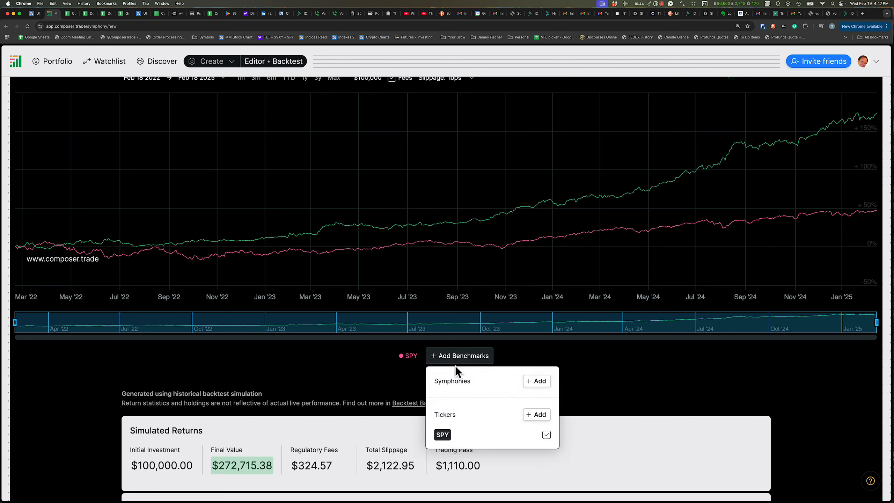
{"action": "left_click", "coordinate": [538, 416]}
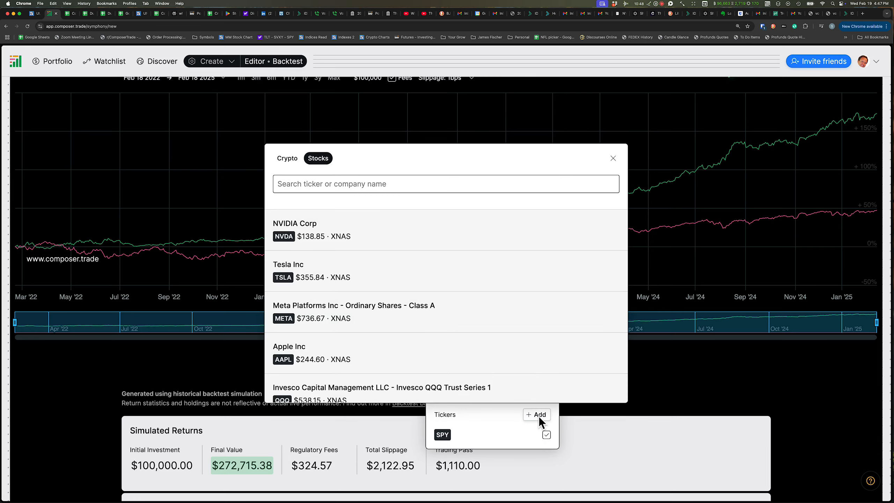
{"action": "type", "text": "QQQ"}
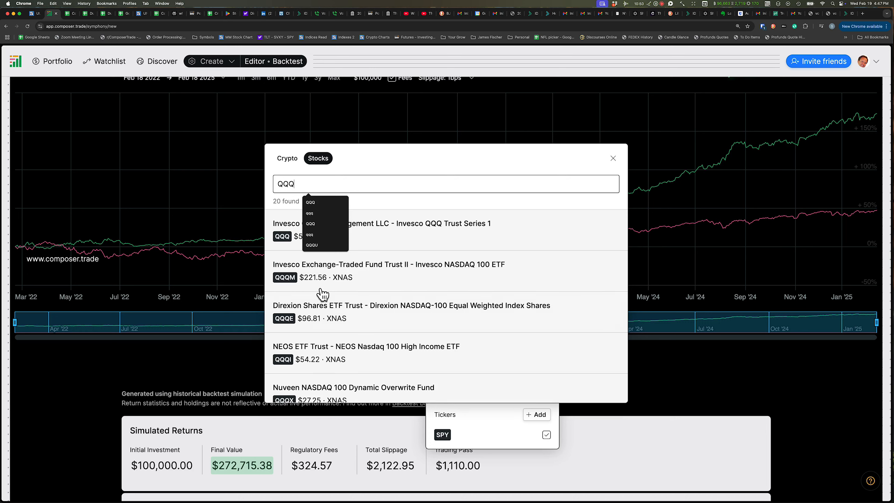
{"action": "left_click", "coordinate": [280, 230]}
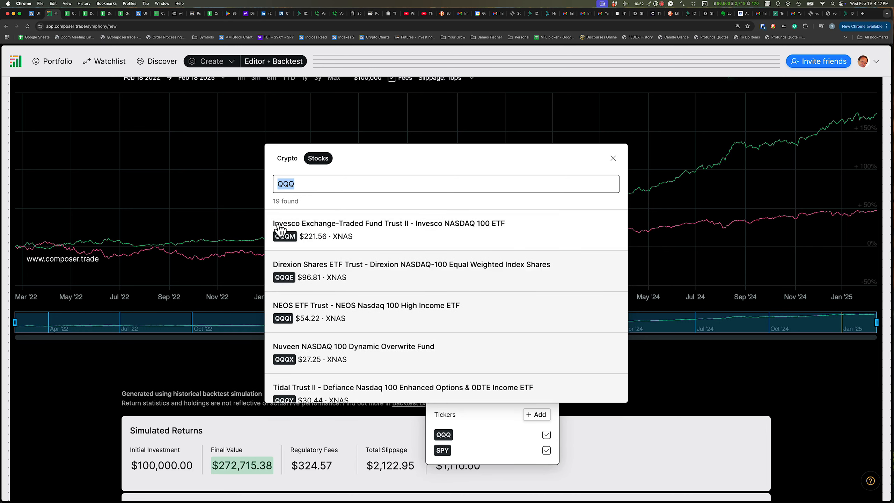
{"action": "left_click", "coordinate": [215, 202]}
{"action": "left_click", "coordinate": [217, 203]}
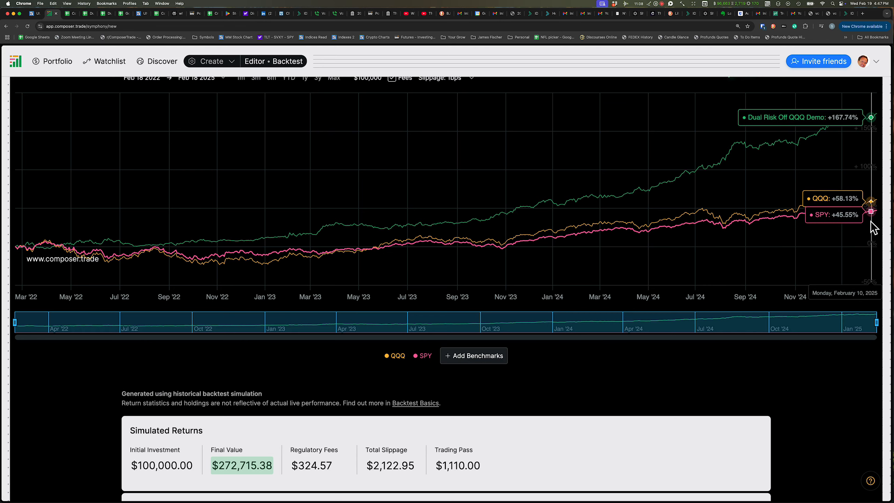
Examine the simulated returns and performance metrics comparing the symphony with QQQ and SPY
{"action": "scroll", "coordinate": [715, 243], "scroll_direction": "down", "scroll_amount": 10}
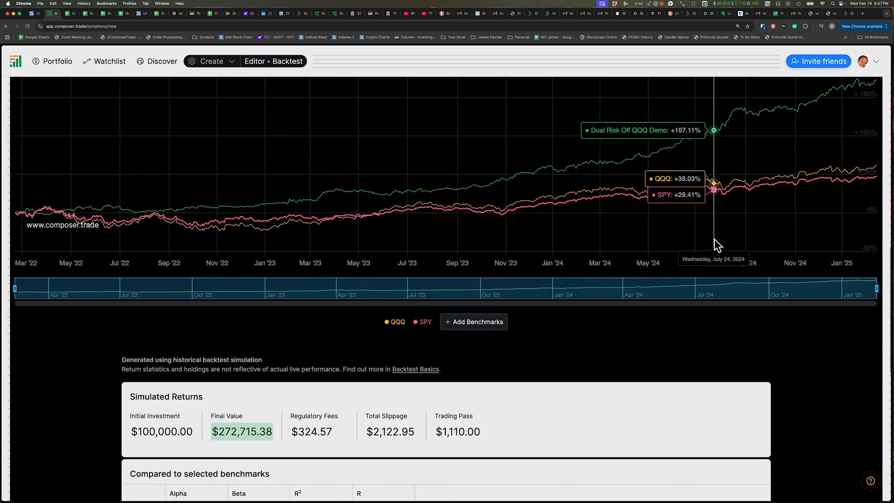
{"action": "scroll", "coordinate": [714, 239], "scroll_direction": "down", "scroll_amount": 1}
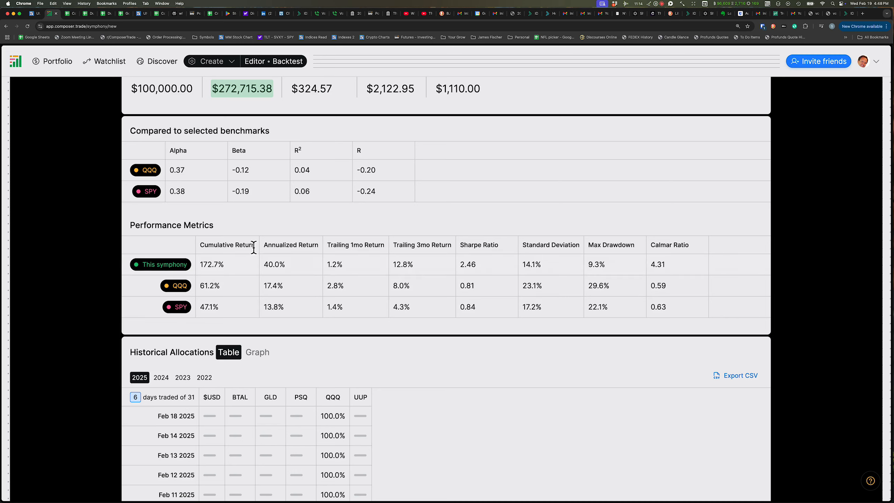
{"action": "mouse_move", "coordinate": [263, 243]}
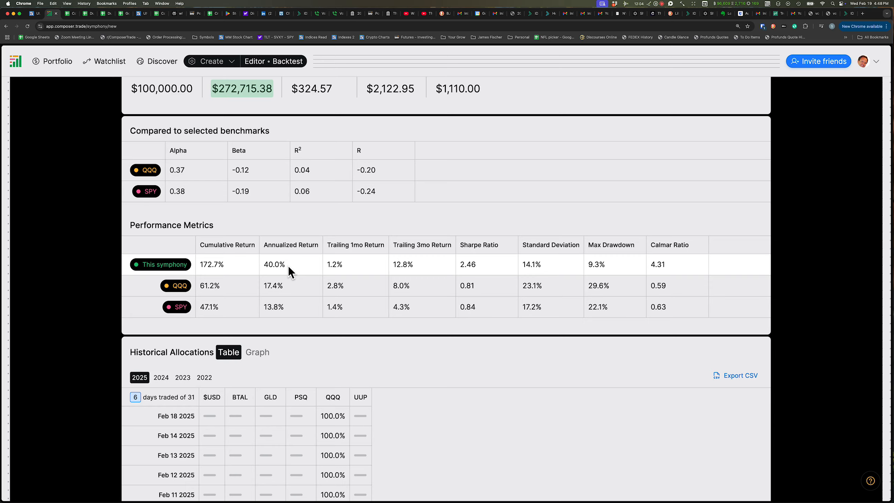
{"action": "scroll", "coordinate": [287, 265], "scroll_direction": "up", "scroll_amount": 20}
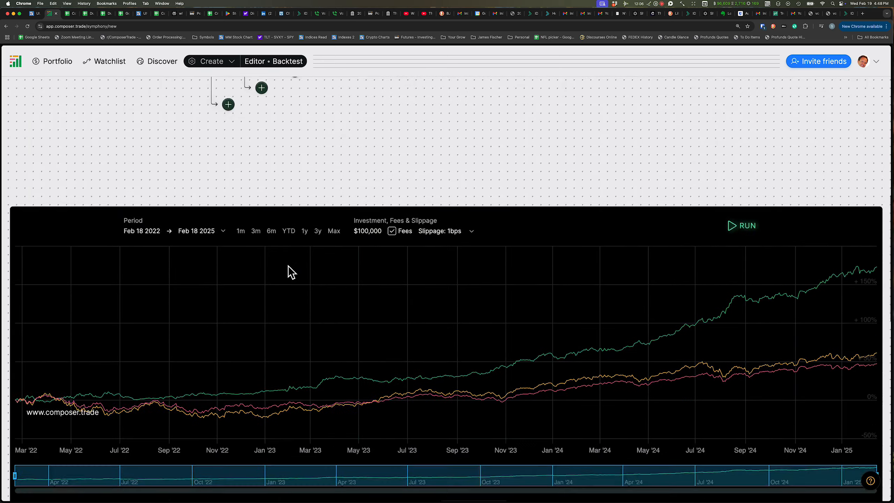
{"action": "scroll", "coordinate": [288, 265], "scroll_direction": "up", "scroll_amount": 1}
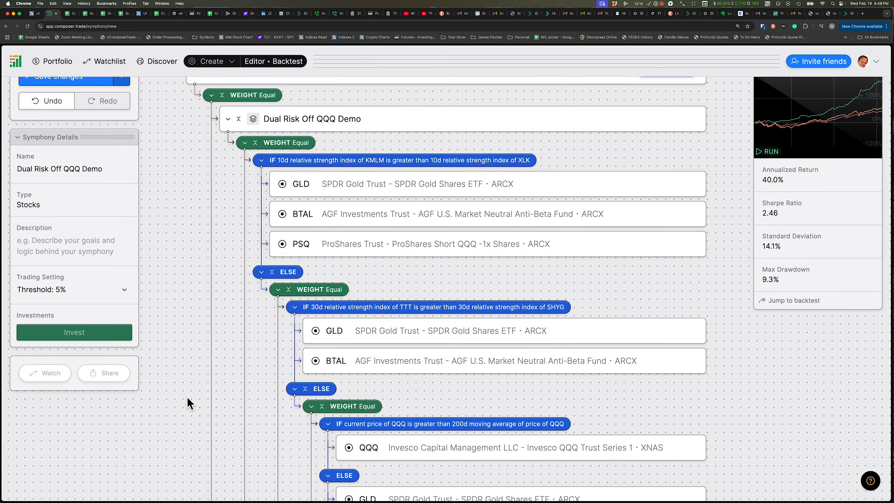
{"action": "scroll", "coordinate": [187, 397], "scroll_direction": "down", "scroll_amount": 10}
{"action": "scroll", "coordinate": [188, 397], "scroll_direction": "down", "scroll_amount": 10}
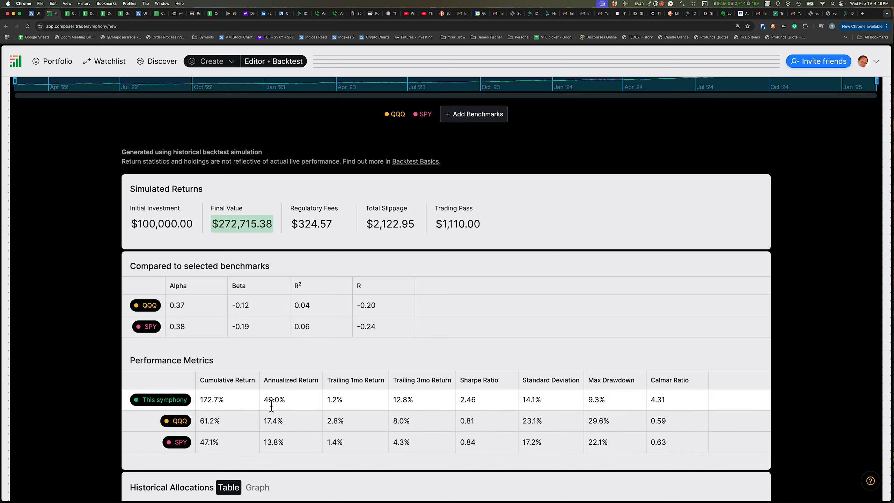
{"action": "mouse_move", "coordinate": [298, 386]}
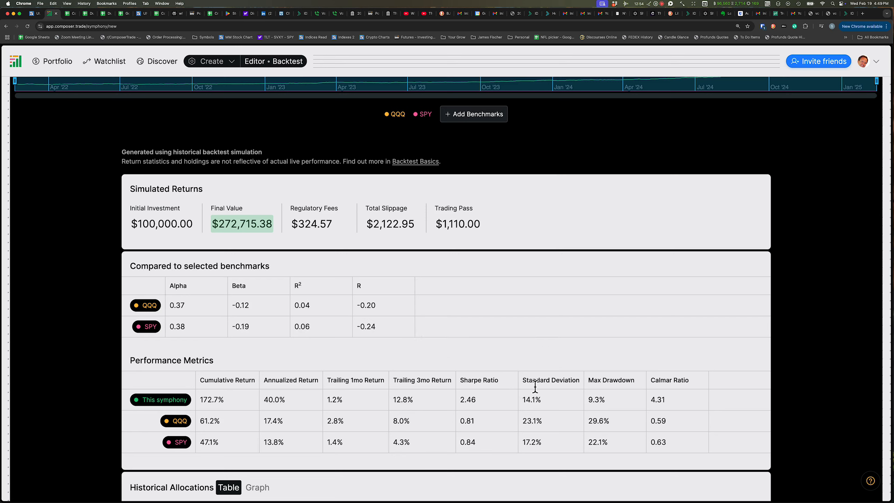
{"action": "mouse_move", "coordinate": [525, 387]}
{"action": "mouse_move", "coordinate": [699, 380]}
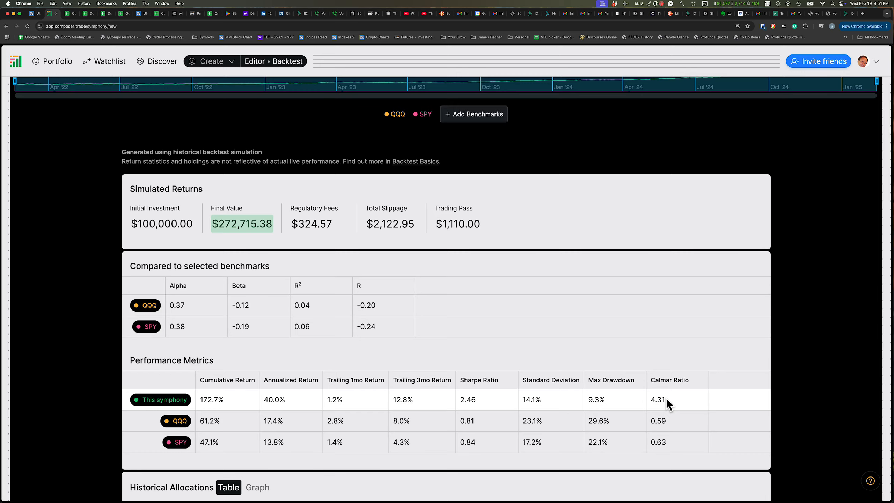
{"action": "scroll", "coordinate": [627, 388], "scroll_direction": "up", "scroll_amount": 20}
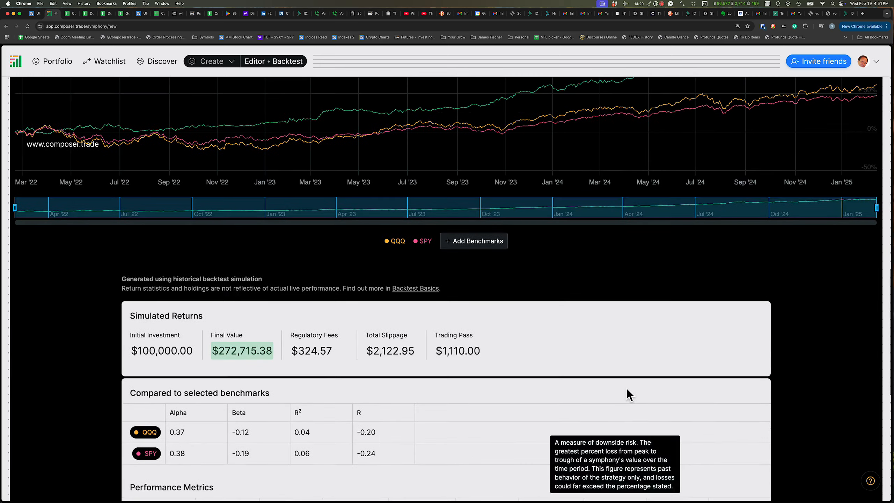
{"action": "scroll", "coordinate": [626, 388], "scroll_direction": "up", "scroll_amount": 10}
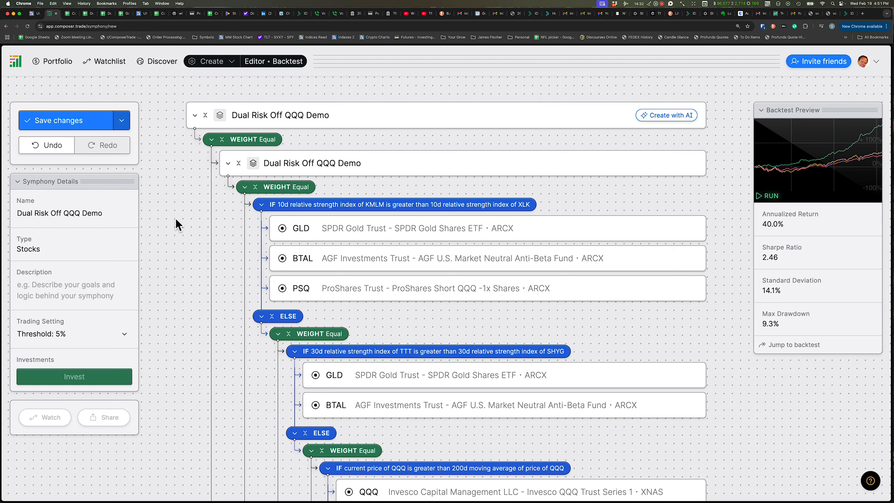
{"action": "scroll", "coordinate": [176, 219], "scroll_direction": "down", "scroll_amount": 5}
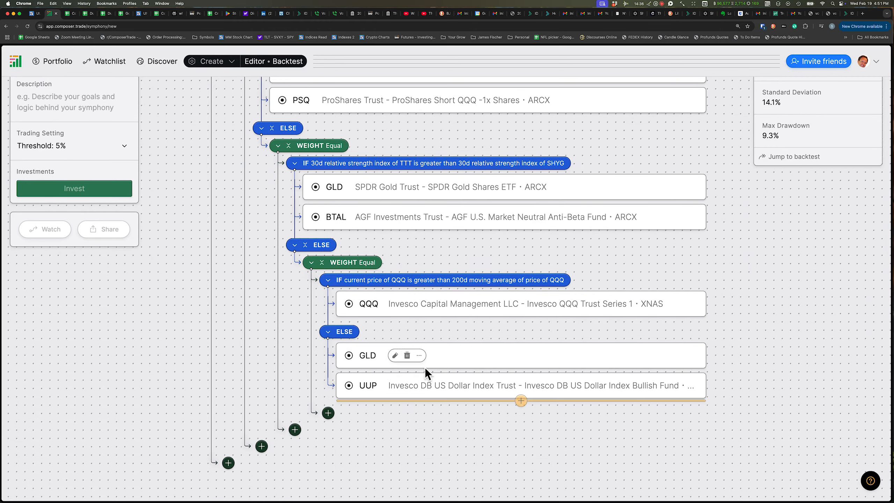
{"action": "scroll", "coordinate": [198, 295], "scroll_direction": "up", "scroll_amount": 5}
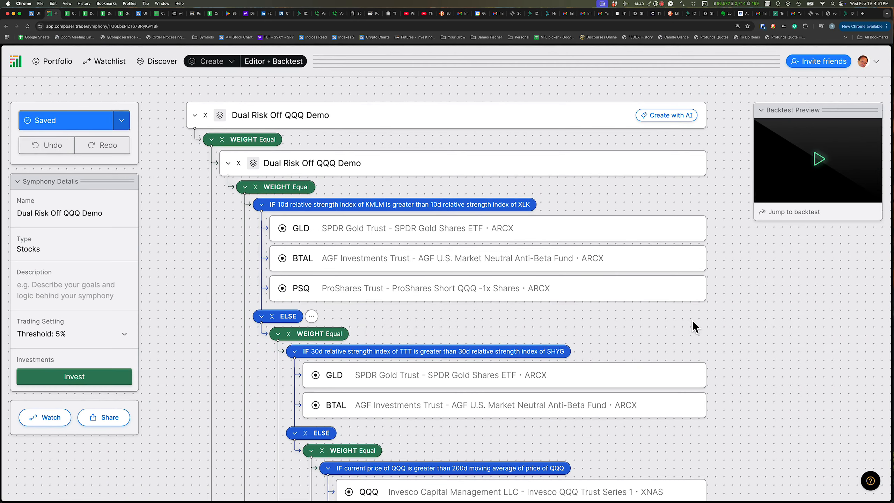
Delete the GLD and UUP assets from the ELSE branch under the QQQ 200-day moving average condition
{"action": "scroll", "coordinate": [693, 320], "scroll_direction": "down", "scroll_amount": 10}
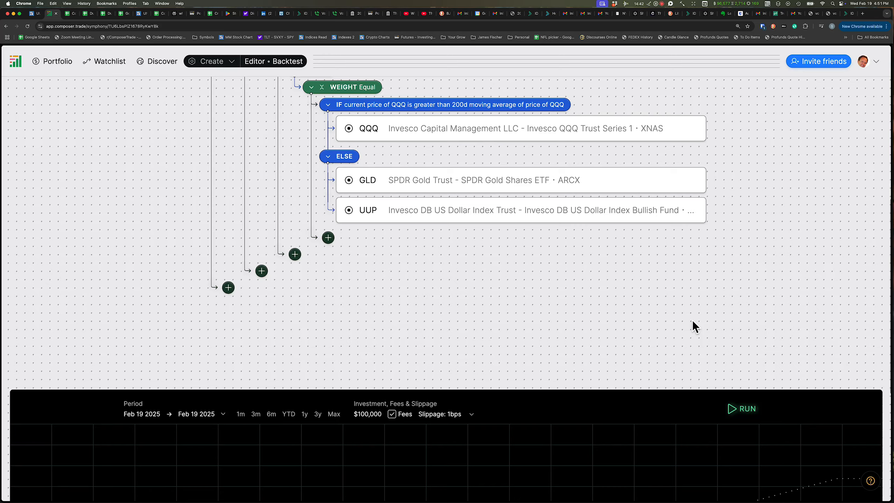
{"action": "scroll", "coordinate": [693, 321], "scroll_direction": "up", "scroll_amount": 5}
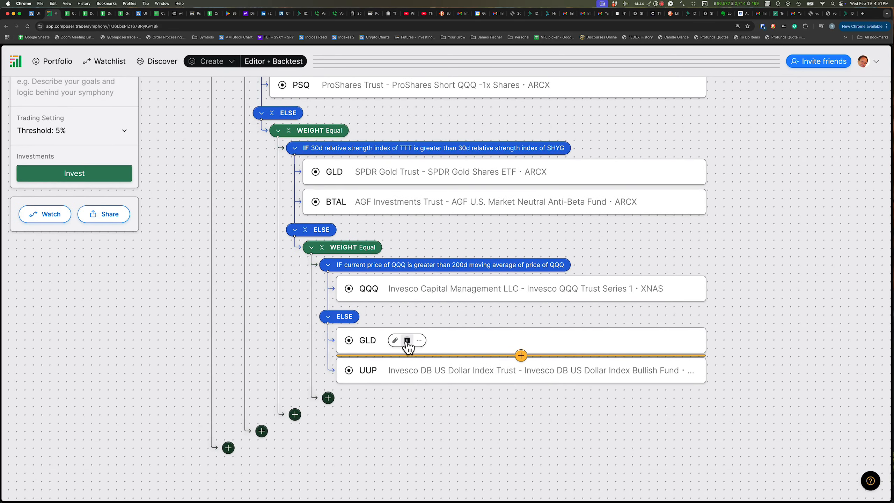
{"action": "left_click", "coordinate": [407, 340]}
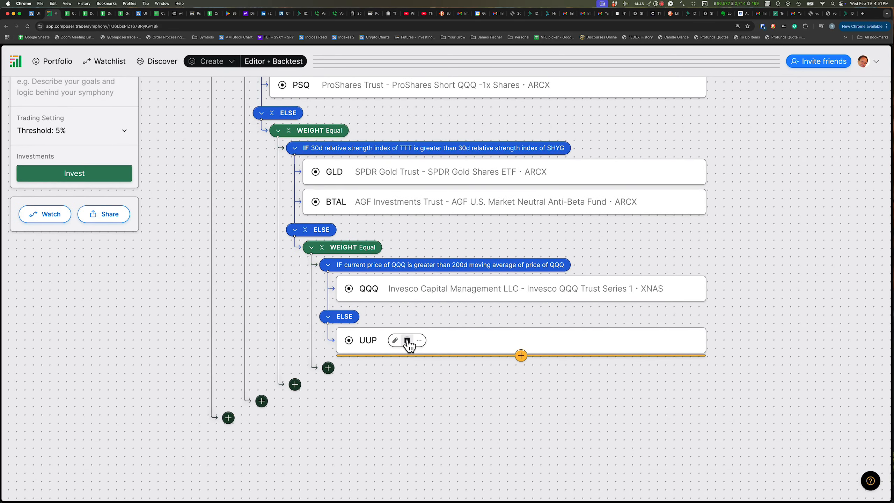
{"action": "left_click", "coordinate": [407, 340]}
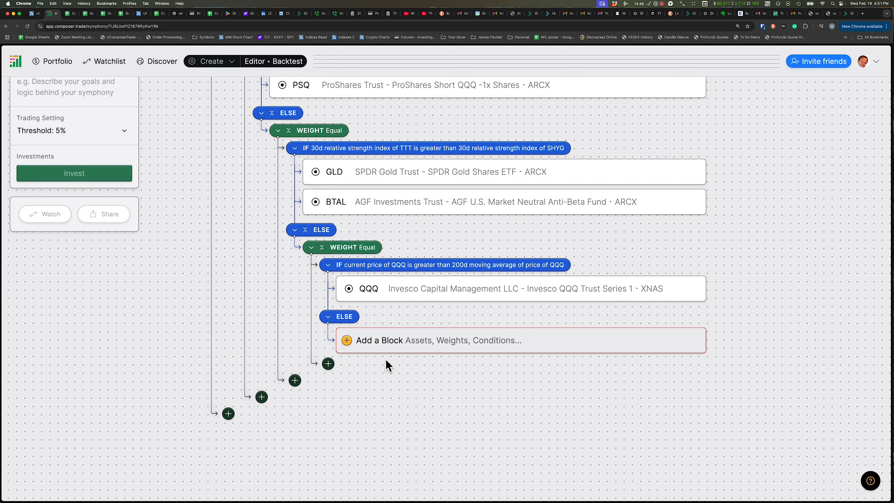
Add a Filter block to that empty ELSE branch and set it to sort by 10-day Cumulative Return
{"action": "left_click", "coordinate": [379, 342]}
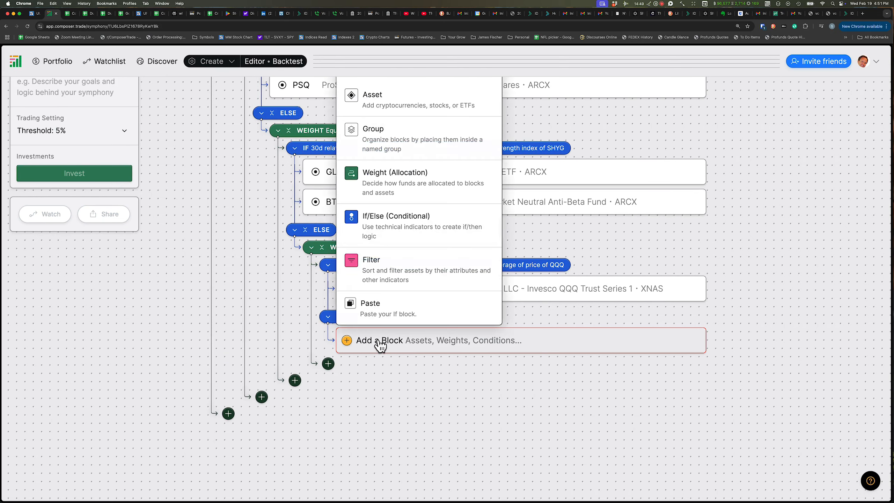
{"action": "left_click", "coordinate": [369, 273]}
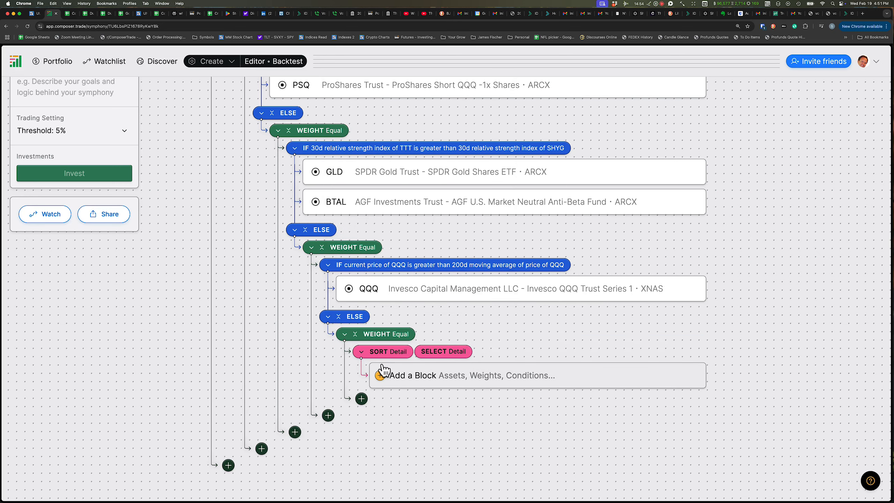
{"action": "mouse_move", "coordinate": [388, 352]}
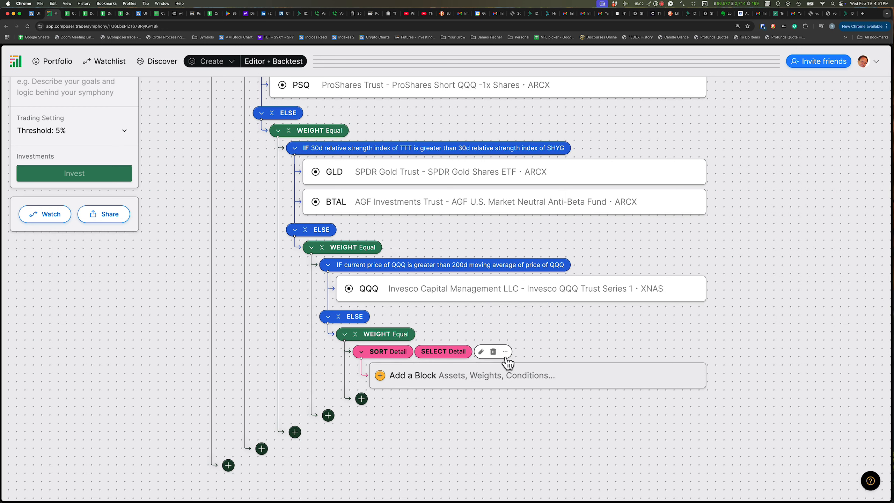
{"action": "left_click", "coordinate": [481, 351]}
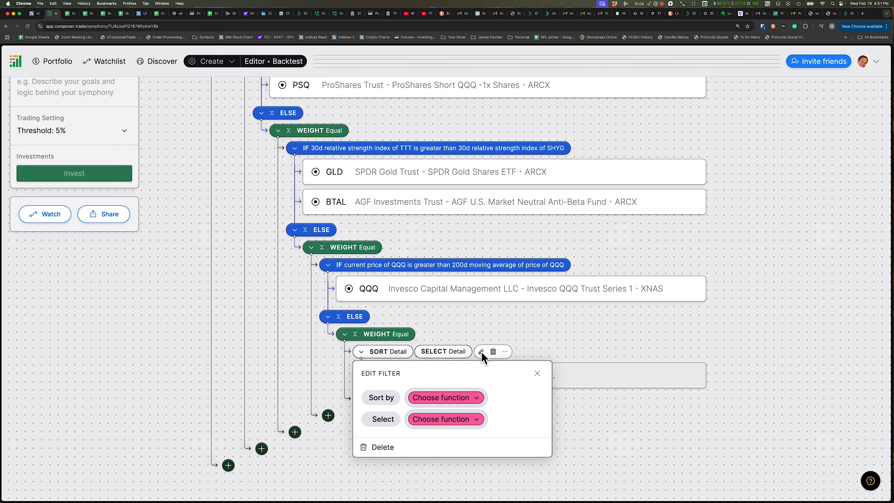
{"action": "left_click", "coordinate": [438, 400]}
{"action": "left_click", "coordinate": [448, 434]}
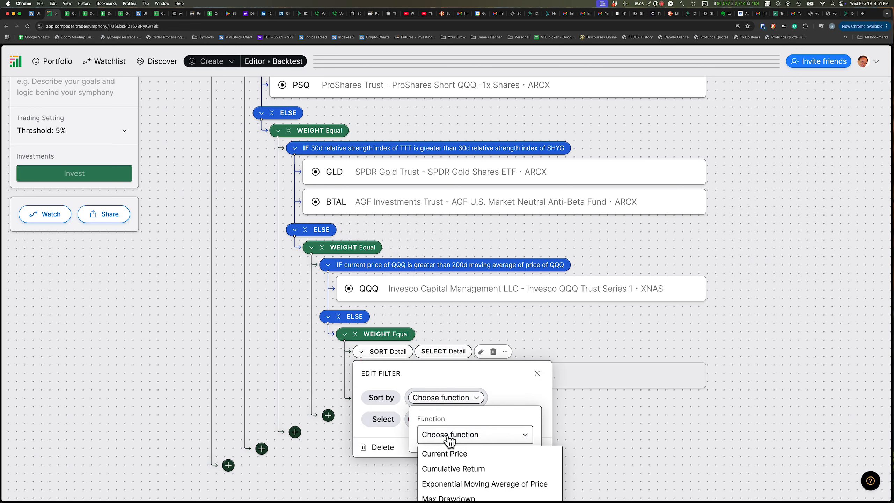
{"action": "scroll", "coordinate": [480, 416], "scroll_direction": "down", "scroll_amount": 3}
{"action": "scroll", "coordinate": [480, 414], "scroll_direction": "down", "scroll_amount": 2}
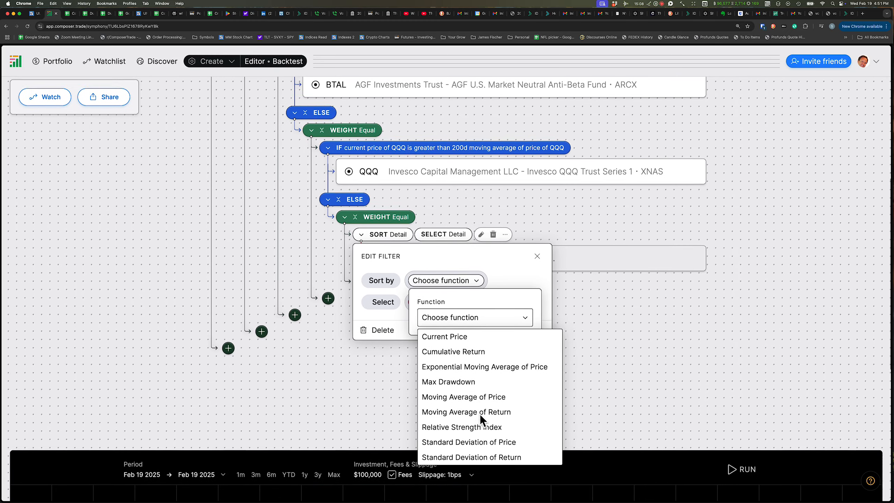
{"action": "left_click", "coordinate": [450, 354]}
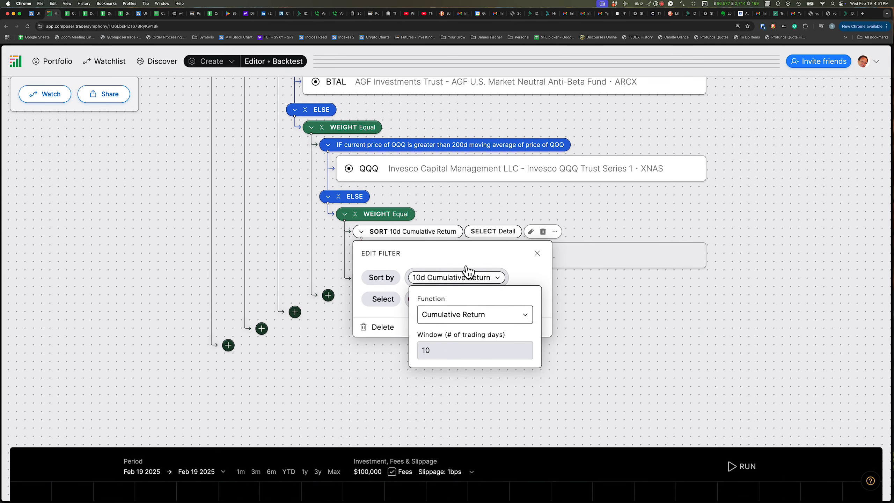
{"action": "left_click", "coordinate": [441, 264]}
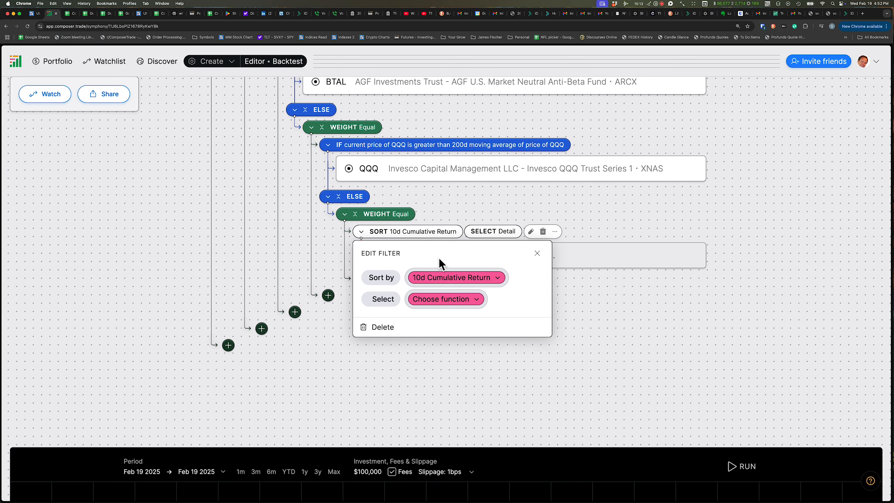
Set the filter to select the Top 2 assets
{"action": "left_click", "coordinate": [455, 301]}
{"action": "left_click", "coordinate": [458, 343]}
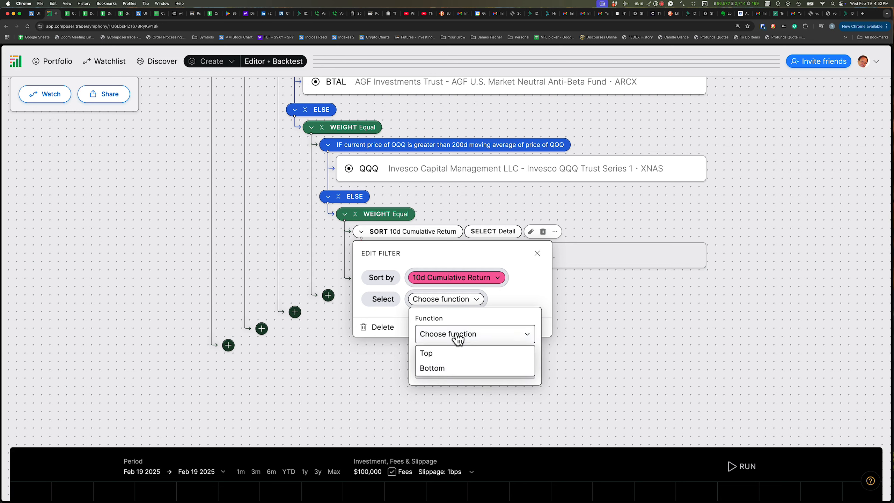
{"action": "left_click", "coordinate": [449, 355]}
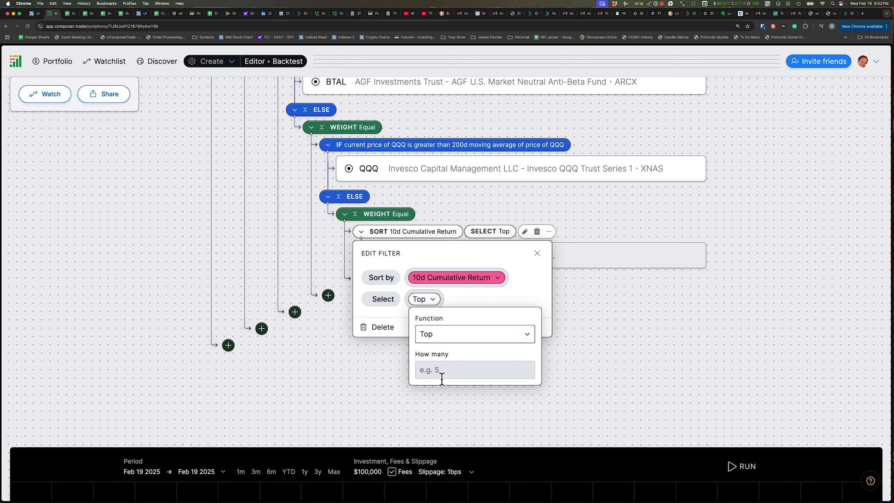
{"action": "left_click", "coordinate": [441, 375]}
{"action": "type", "text": "2"}
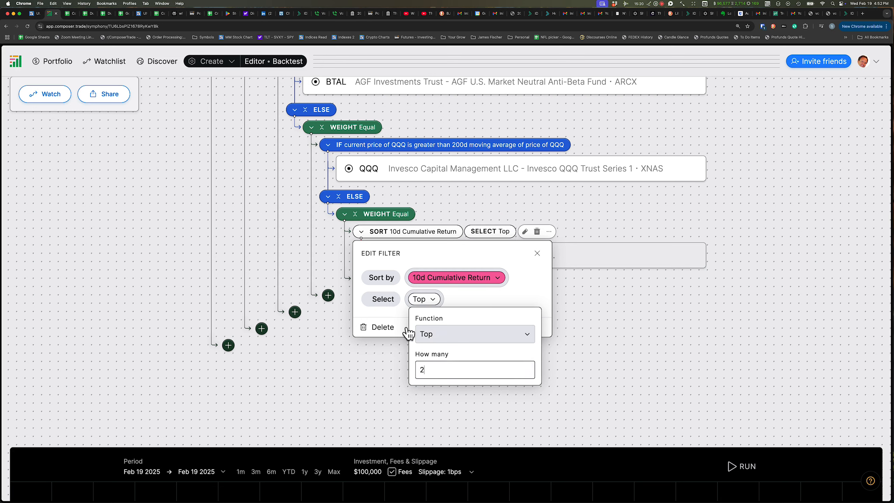
{"action": "key", "text": "Return"}
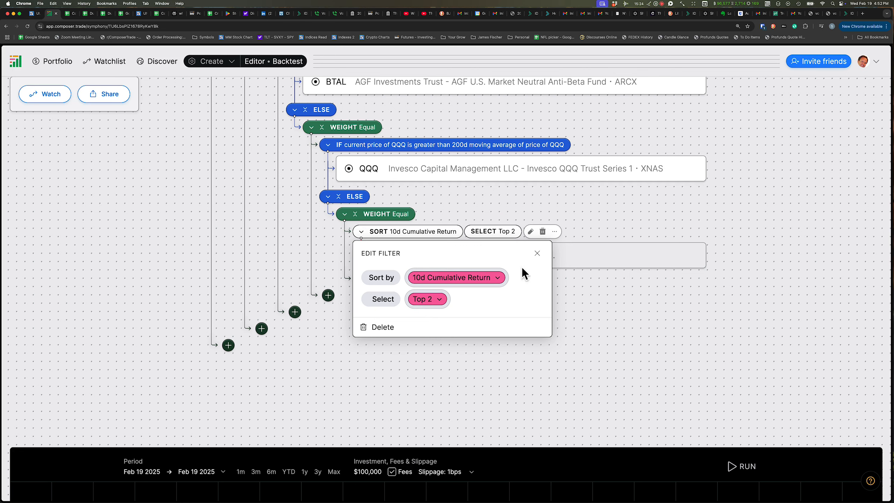
{"action": "left_click", "coordinate": [573, 265]}
Add GLD, UUP, TLT and BTAL as assets inside the sort filter
{"action": "left_click", "coordinate": [428, 259]}
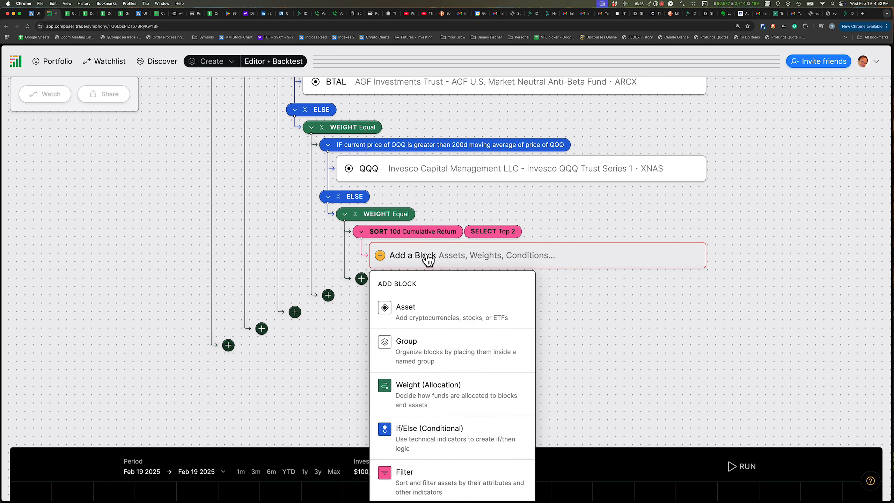
{"action": "left_click", "coordinate": [407, 314]}
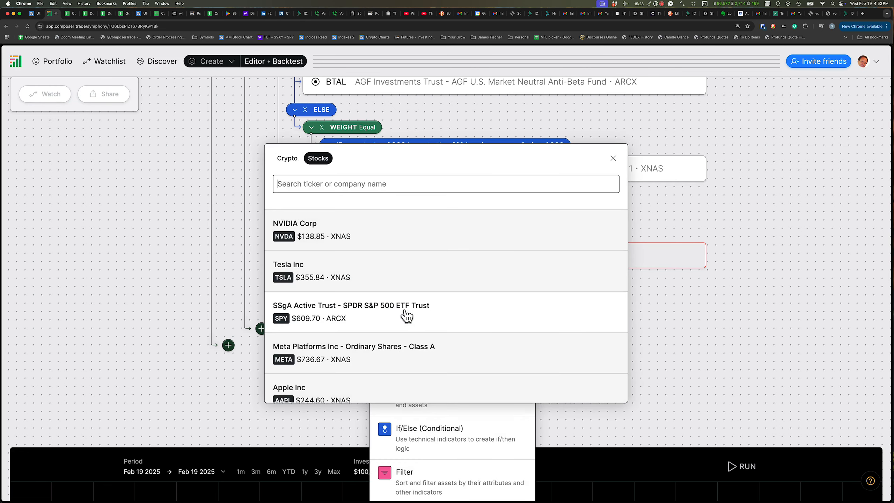
{"action": "type", "text": "GLD"}
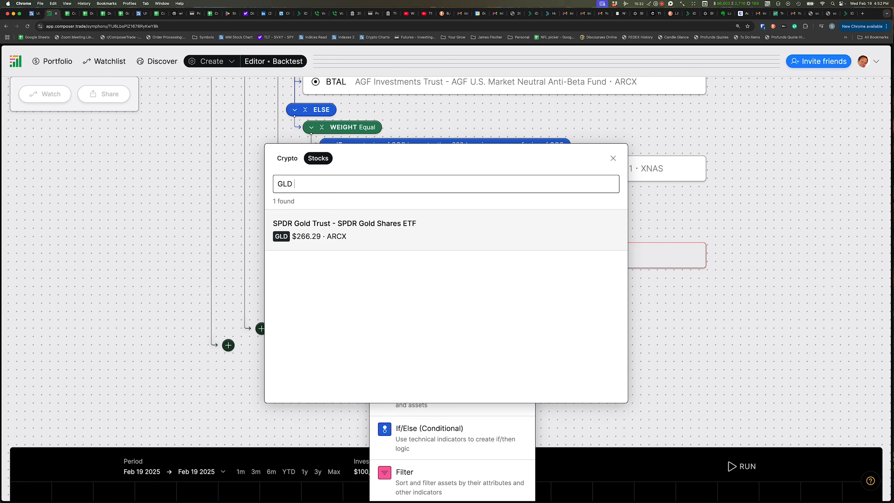
{"action": "left_click", "coordinate": [292, 235]}
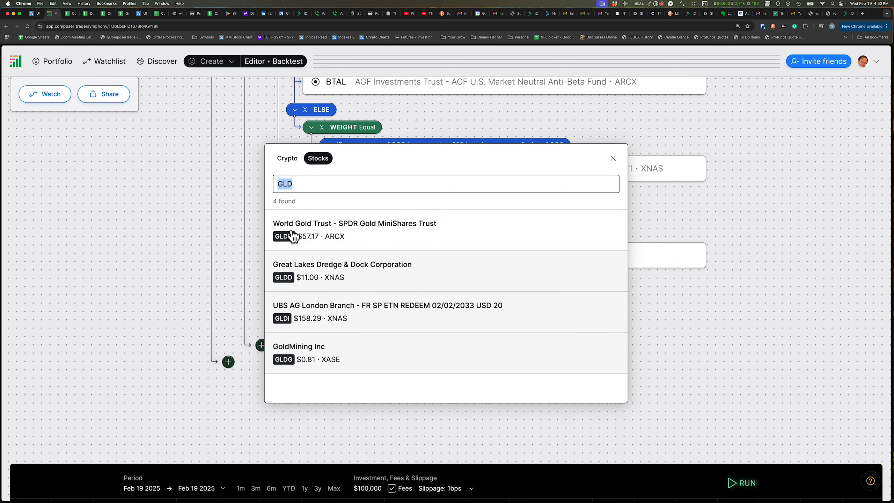
{"action": "type", "text": "UUP"}
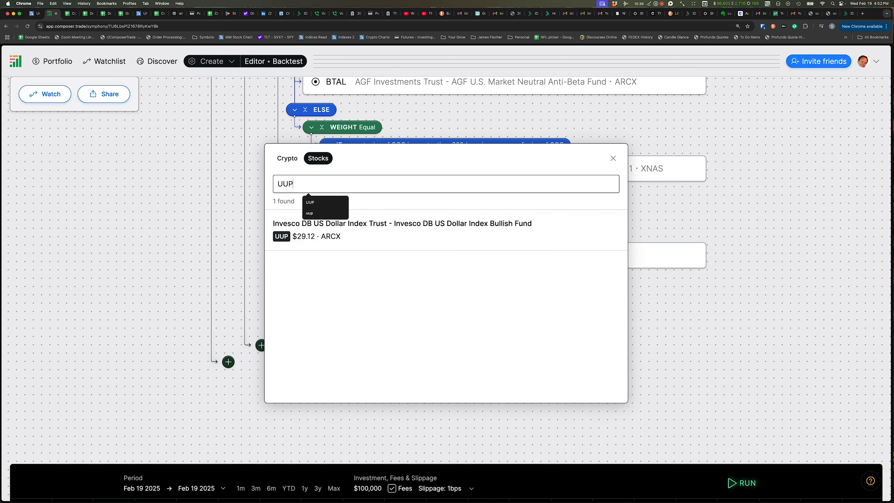
{"action": "left_click", "coordinate": [291, 231]}
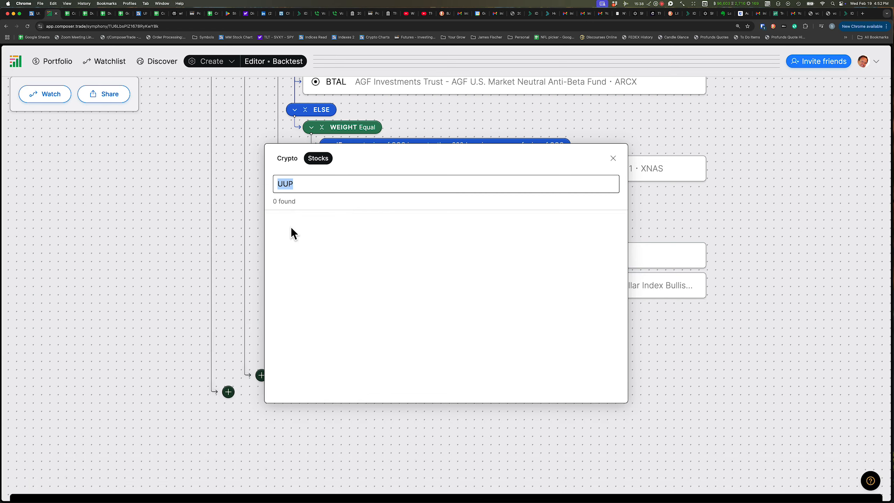
{"action": "type", "text": "TLT"}
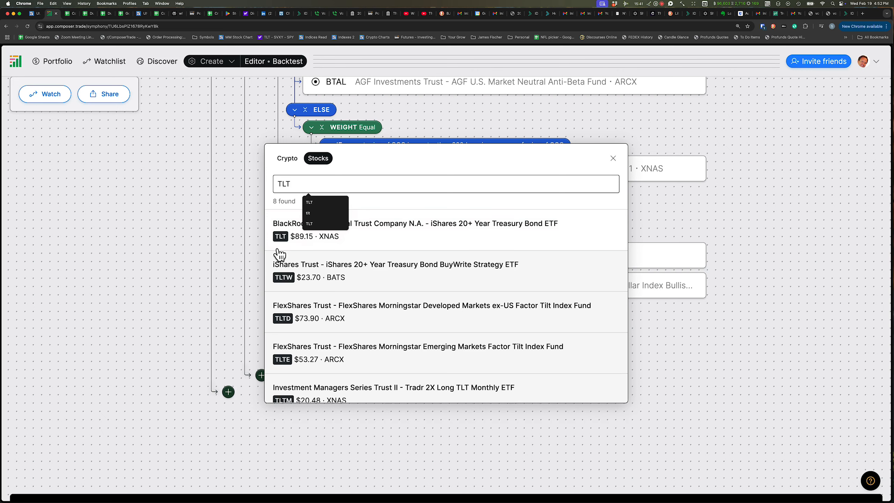
{"action": "left_click", "coordinate": [283, 231]}
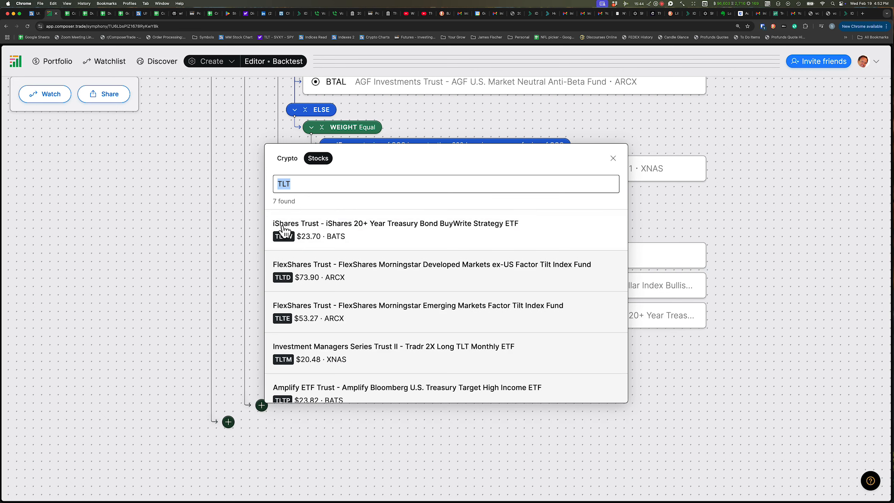
{"action": "type", "text": "BTAL"}
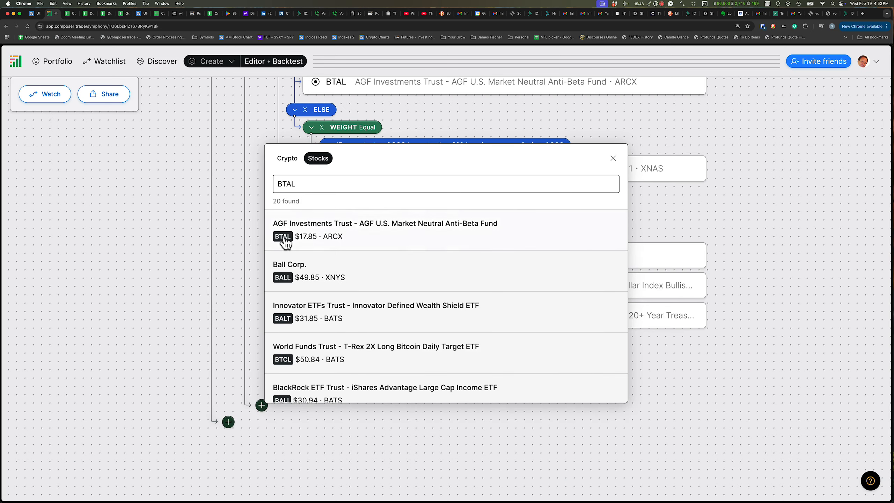
{"action": "left_click", "coordinate": [285, 241]}
{"action": "left_click", "coordinate": [167, 261]}
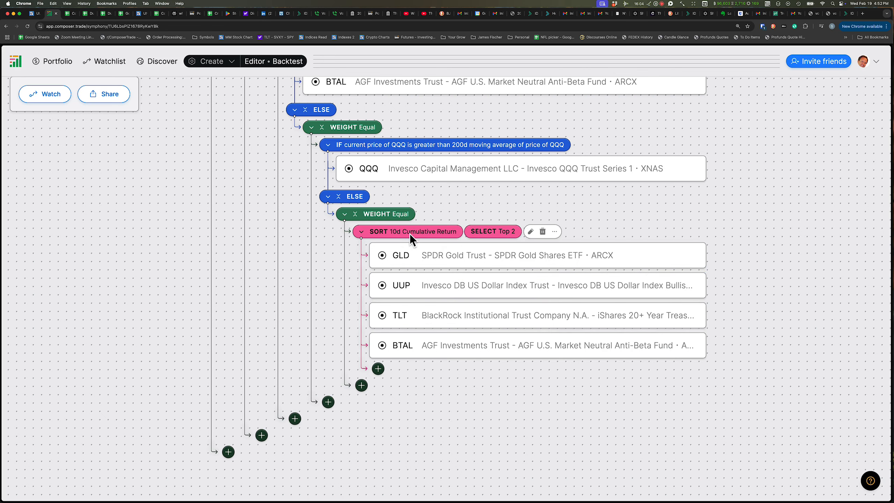
Run the backtest preview and review the updated symphony's metrics and structure
{"action": "scroll", "coordinate": [802, 244], "scroll_direction": "up", "scroll_amount": 10}
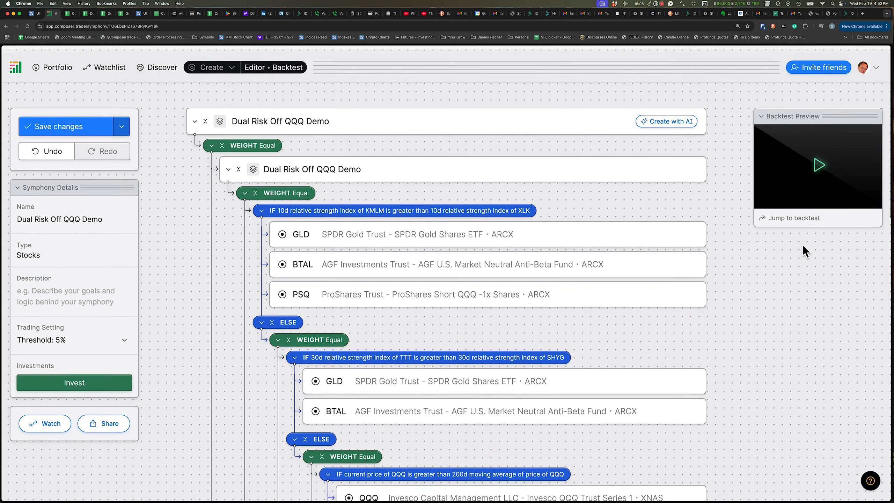
{"action": "left_click", "coordinate": [818, 159]}
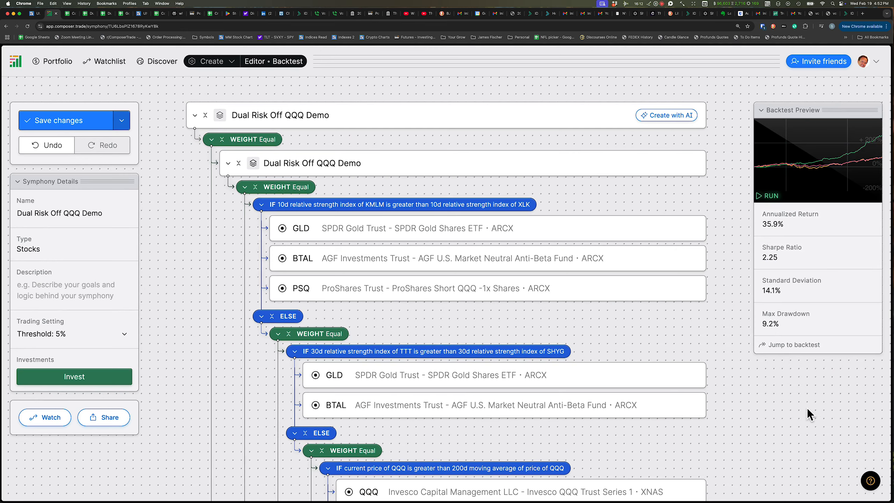
{"action": "scroll", "coordinate": [807, 403], "scroll_direction": "down", "scroll_amount": 5}
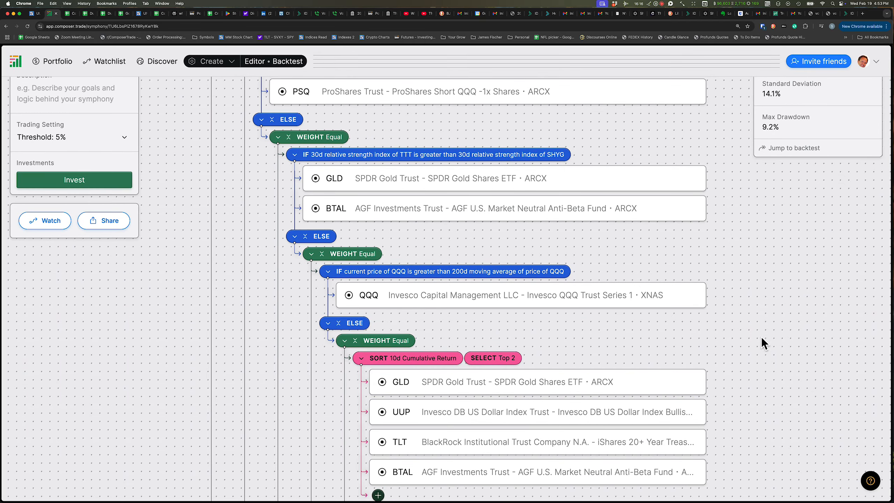
{"action": "scroll", "coordinate": [746, 243], "scroll_direction": "up", "scroll_amount": 5}
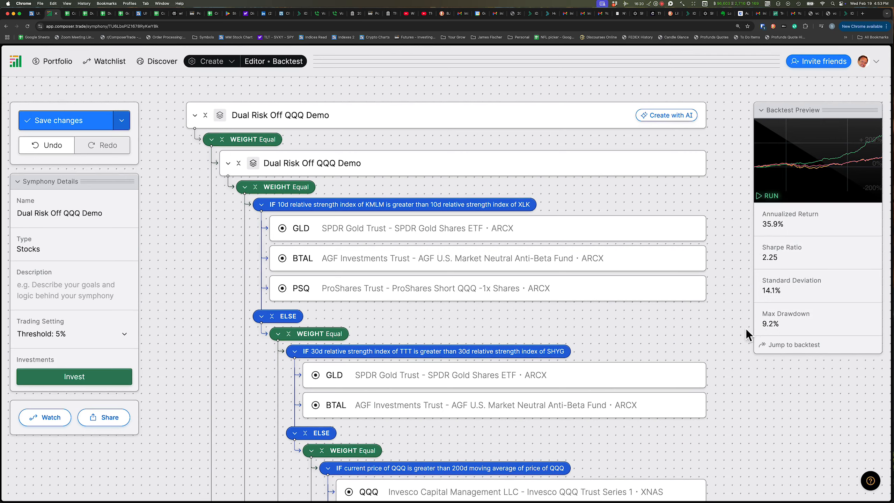
{"action": "scroll", "coordinate": [741, 307], "scroll_direction": "down", "scroll_amount": 7}
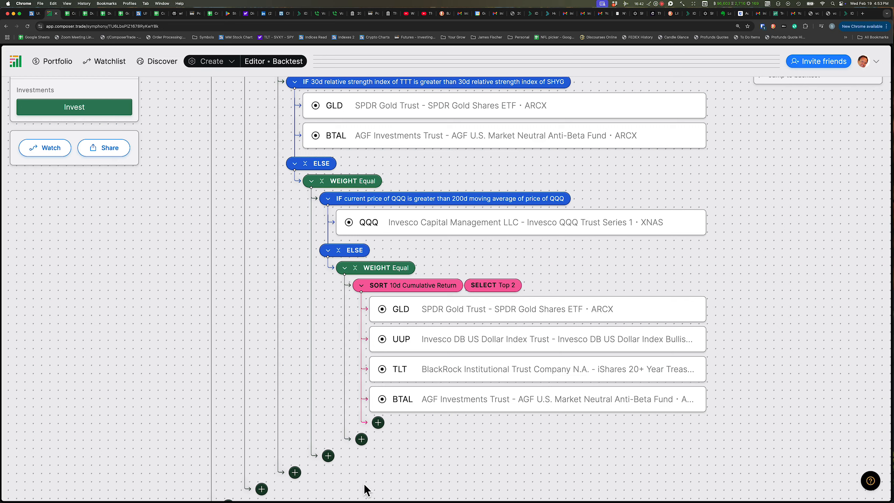
Add NVDA as a fifth asset to the sort filter below BTAL
{"action": "left_click", "coordinate": [538, 416]}
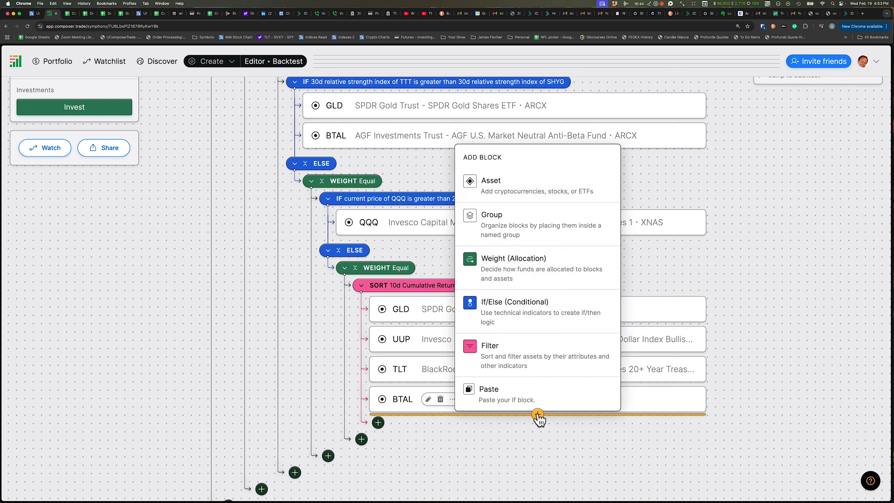
{"action": "left_click", "coordinate": [492, 183]}
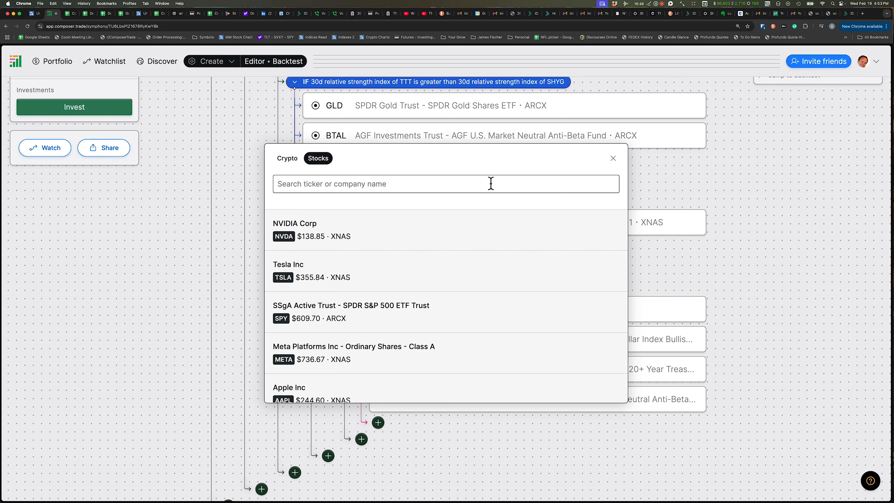
{"action": "type", "text": "NVDA"}
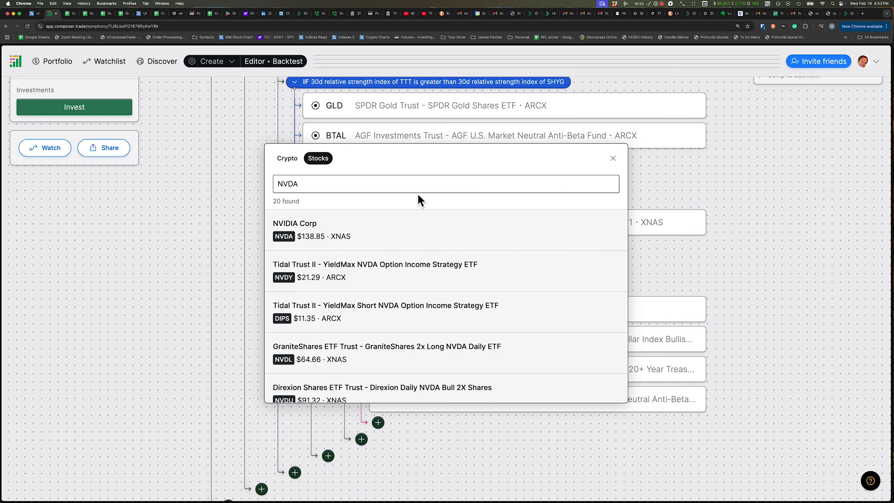
{"action": "left_click", "coordinate": [391, 232]}
{"action": "left_click", "coordinate": [805, 338]}
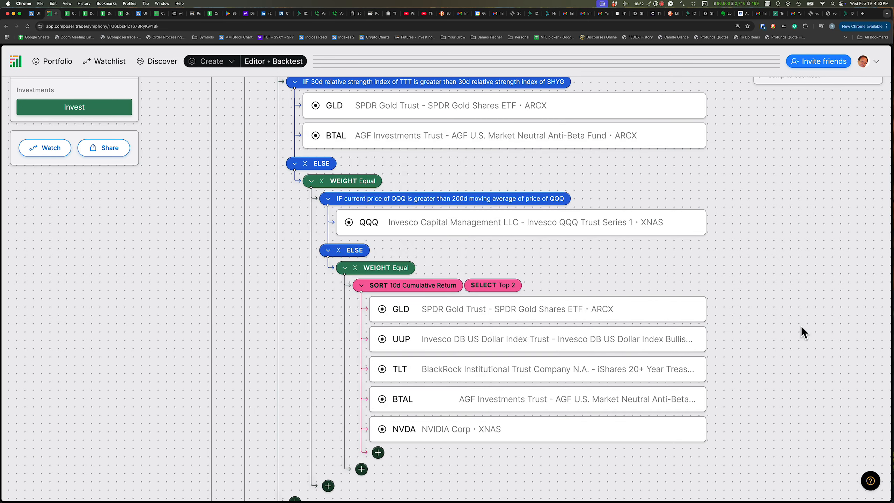
Run the backtest preview for the symphony with the five-asset sort filter
{"action": "scroll", "coordinate": [788, 280], "scroll_direction": "up", "scroll_amount": 10}
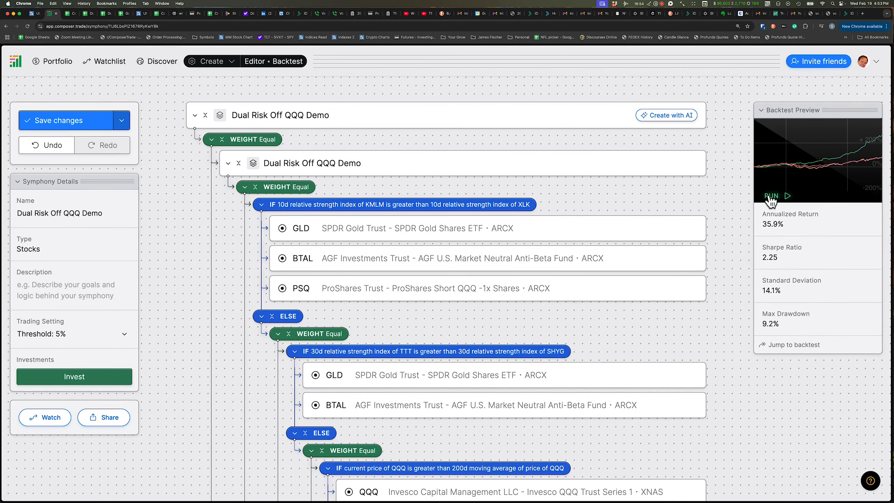
{"action": "left_click", "coordinate": [771, 196]}
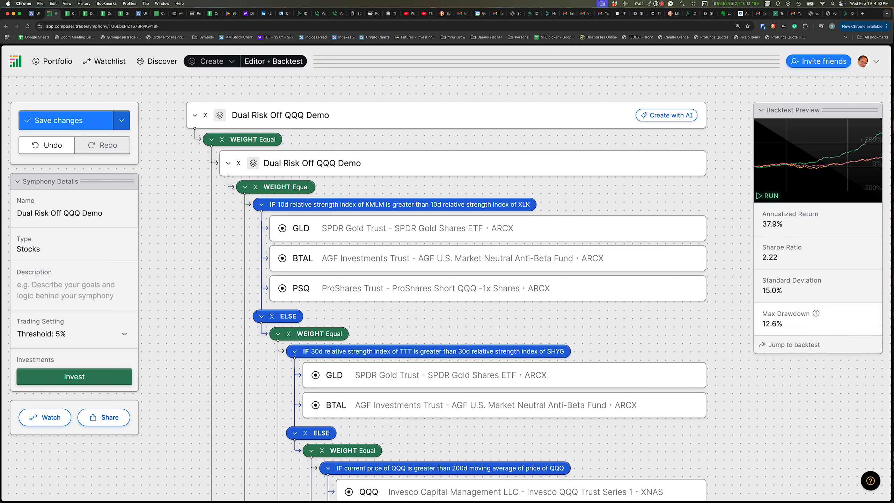
Delete NVDA from the sort filter's asset list
{"action": "scroll", "coordinate": [769, 317], "scroll_direction": "down", "scroll_amount": 10}
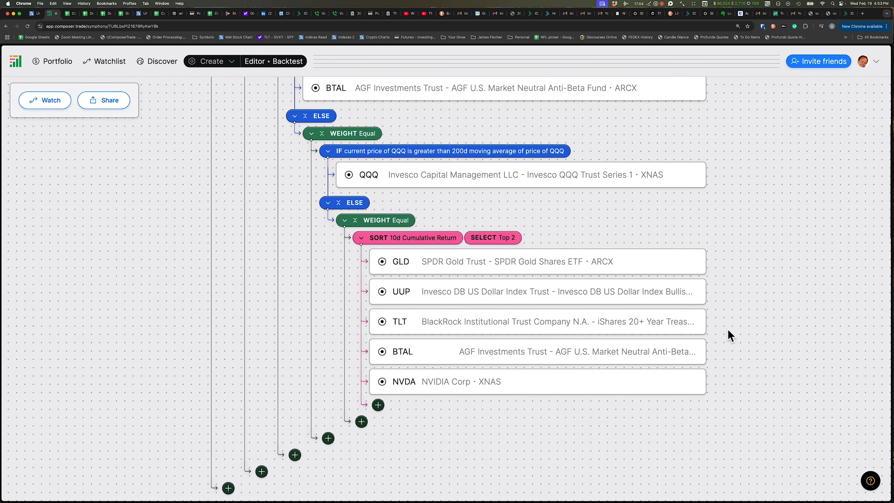
{"action": "mouse_move", "coordinate": [446, 387]}
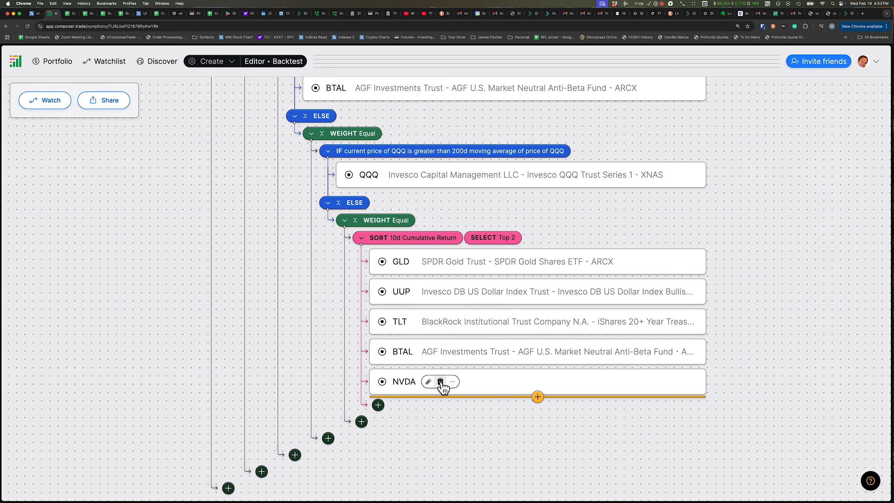
{"action": "left_click", "coordinate": [440, 381]}
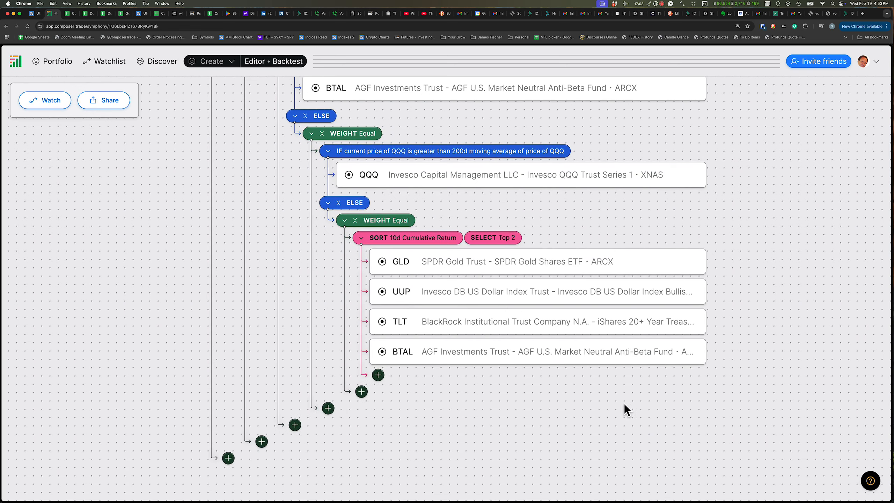
Delete the Sort 10d Cumulative Return block from the inner ELSE branch
{"action": "scroll", "coordinate": [627, 408], "scroll_direction": "up", "scroll_amount": 10}
{"action": "scroll", "coordinate": [628, 408], "scroll_direction": "down", "scroll_amount": 11}
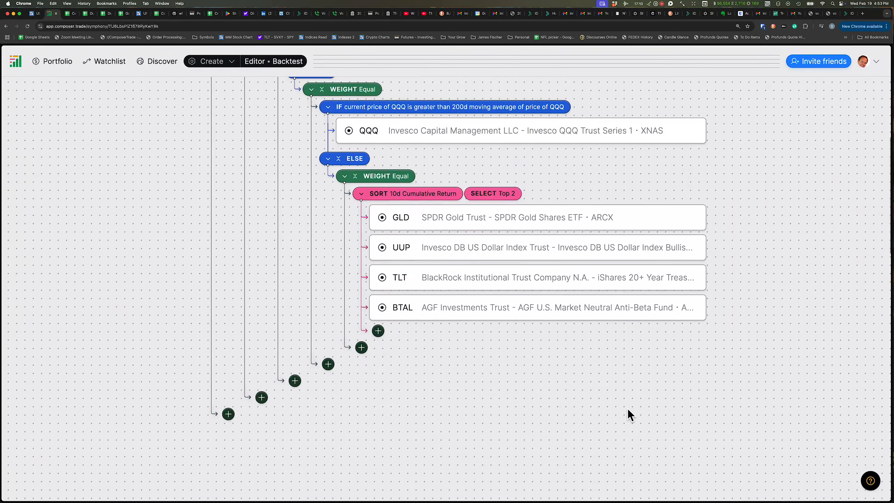
{"action": "scroll", "coordinate": [627, 408], "scroll_direction": "up", "scroll_amount": 7}
{"action": "scroll", "coordinate": [628, 408], "scroll_direction": "down", "scroll_amount": 4}
{"action": "mouse_move", "coordinate": [466, 297]}
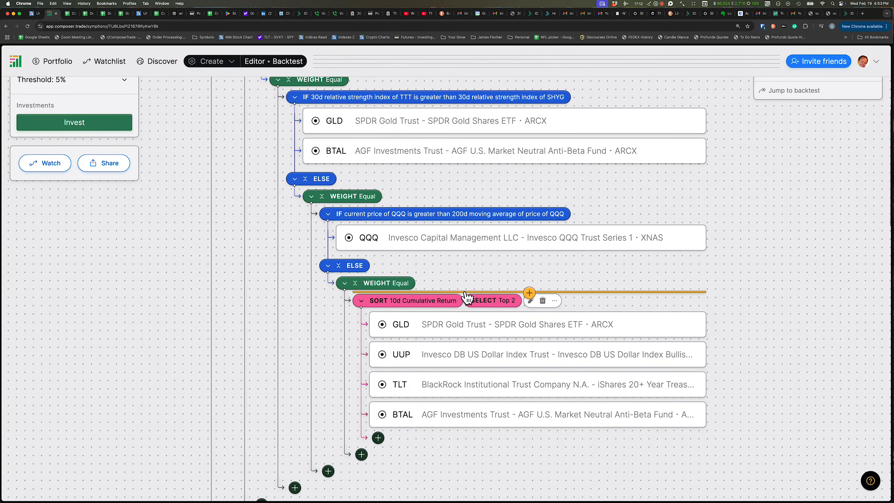
{"action": "left_click", "coordinate": [543, 301]}
Add GLD and UUP as assets directly under the inner ELSE branch's Equal weight block
{"action": "left_click", "coordinate": [402, 311]}
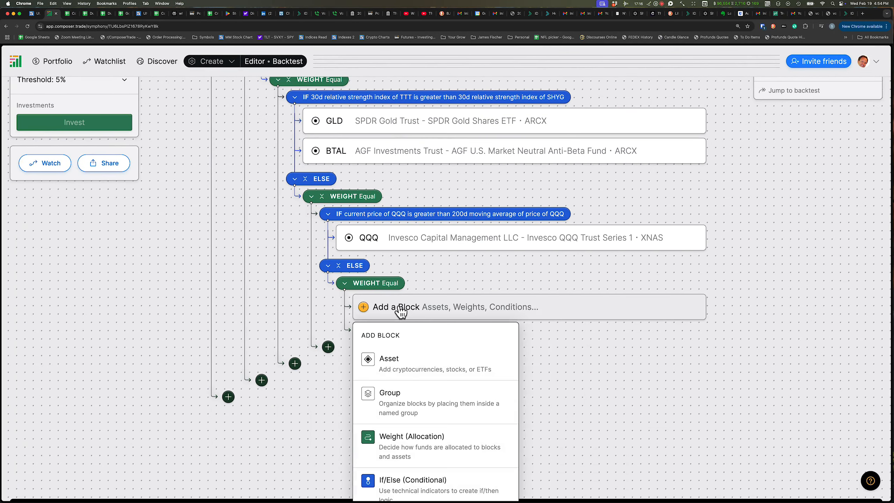
{"action": "left_click", "coordinate": [387, 368]}
{"action": "type", "text": "GLD"}
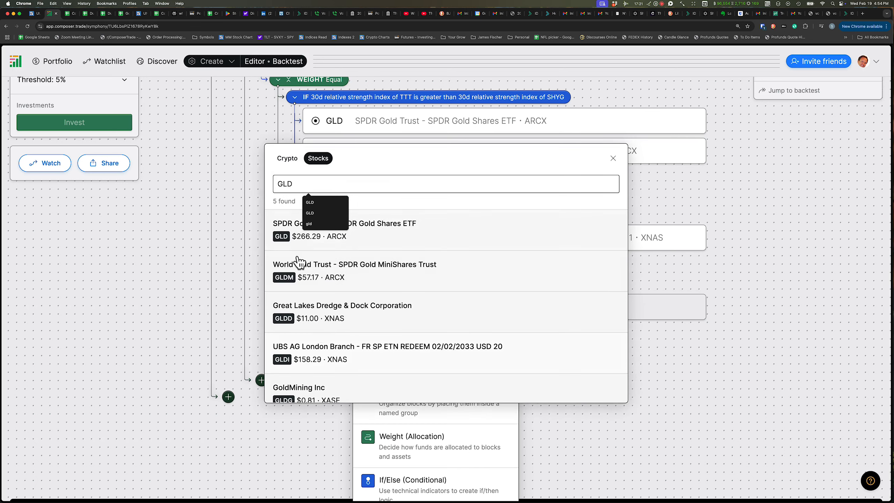
{"action": "left_click", "coordinate": [300, 237]}
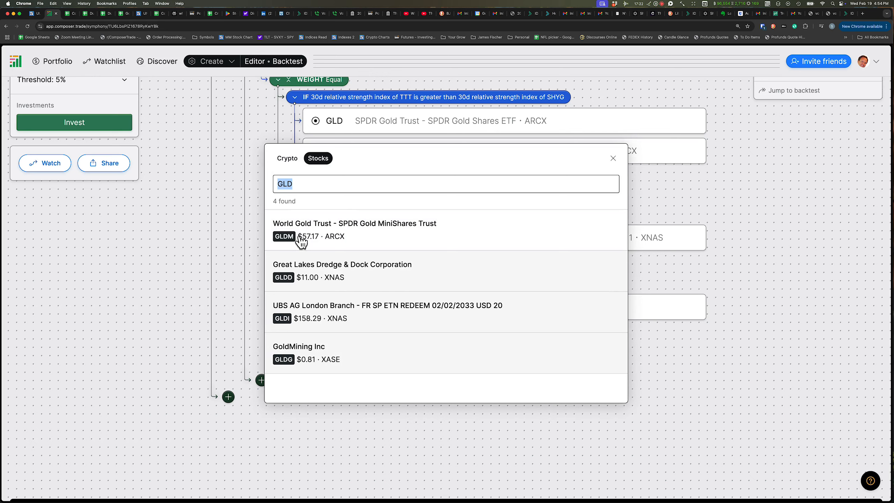
{"action": "type", "text": "UUP"}
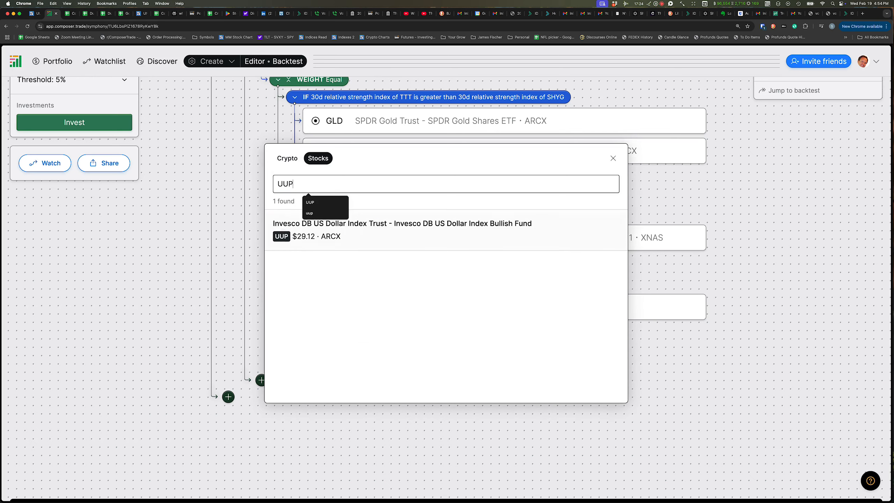
{"action": "left_click", "coordinate": [291, 250]}
{"action": "left_click", "coordinate": [772, 314]}
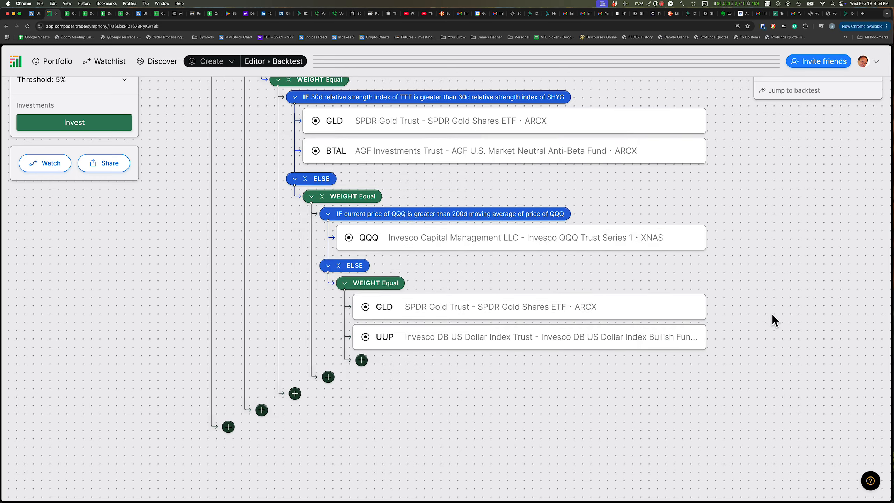
Undo the last edit to the risk-off branch after checking the preview metrics
{"action": "scroll", "coordinate": [772, 314], "scroll_direction": "up", "scroll_amount": 5}
{"action": "scroll", "coordinate": [771, 314], "scroll_direction": "down", "scroll_amount": 1}
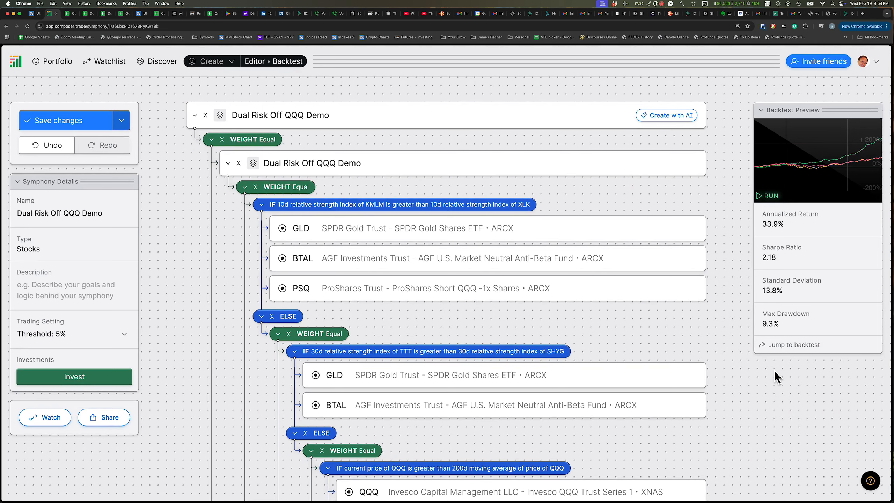
{"action": "scroll", "coordinate": [774, 371], "scroll_direction": "down", "scroll_amount": 10}
{"action": "scroll", "coordinate": [774, 370], "scroll_direction": "up", "scroll_amount": 9}
{"action": "scroll", "coordinate": [774, 370], "scroll_direction": "up", "scroll_amount": 2}
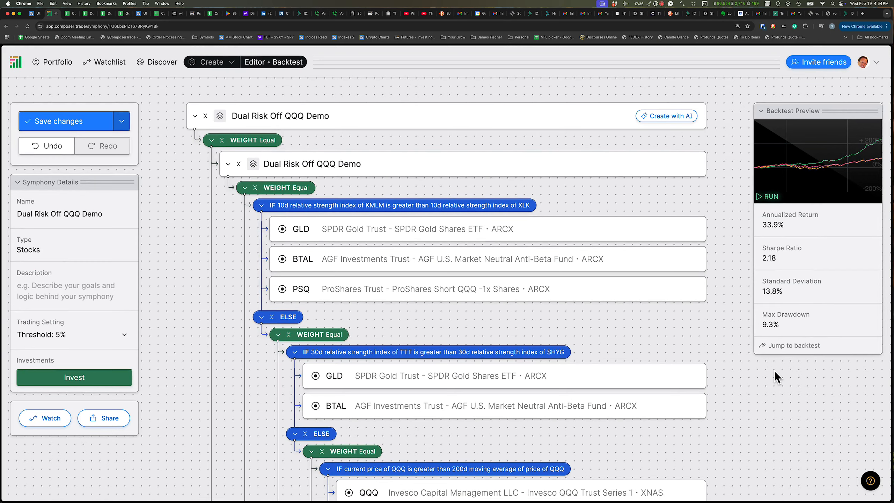
{"action": "scroll", "coordinate": [774, 371], "scroll_direction": "down", "scroll_amount": 5}
{"action": "scroll", "coordinate": [774, 371], "scroll_direction": "up", "scroll_amount": 5}
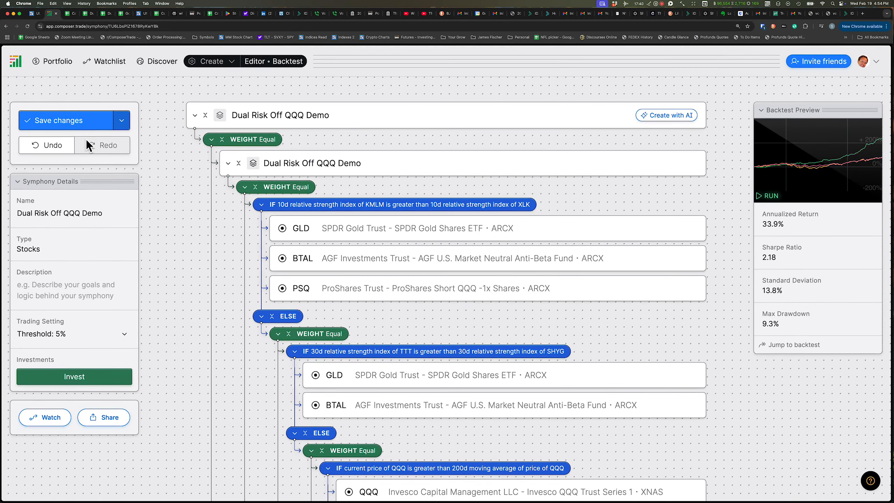
{"action": "left_click", "coordinate": [39, 148]}
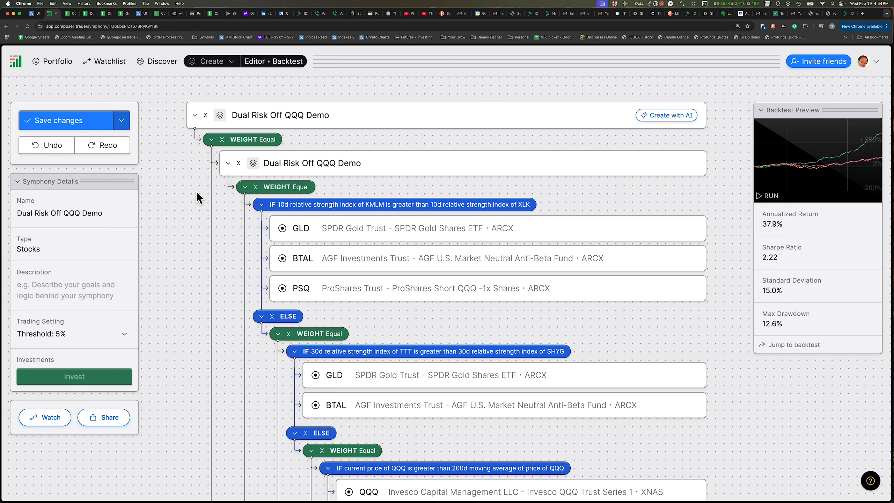
Undo another edit, stepping the sort filter back to an earlier version
{"action": "scroll", "coordinate": [188, 190], "scroll_direction": "down", "scroll_amount": 8}
{"action": "scroll", "coordinate": [188, 192], "scroll_direction": "up", "scroll_amount": 8}
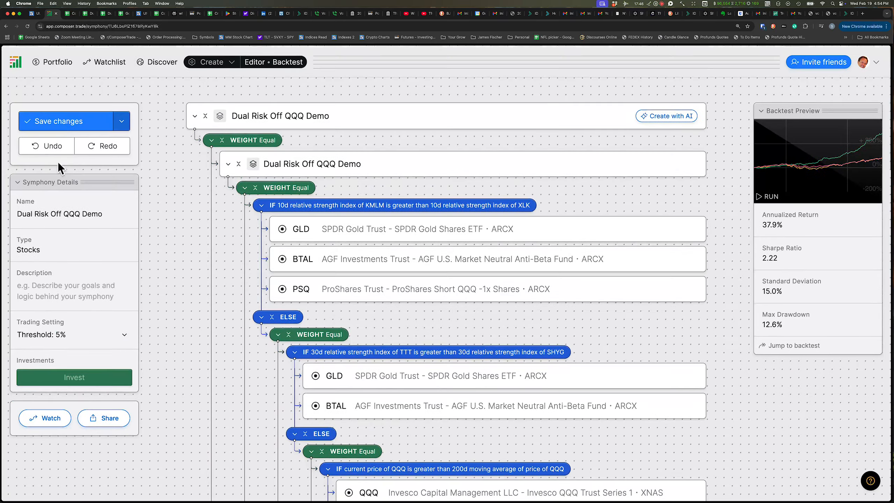
{"action": "scroll", "coordinate": [183, 241], "scroll_direction": "down", "scroll_amount": 10}
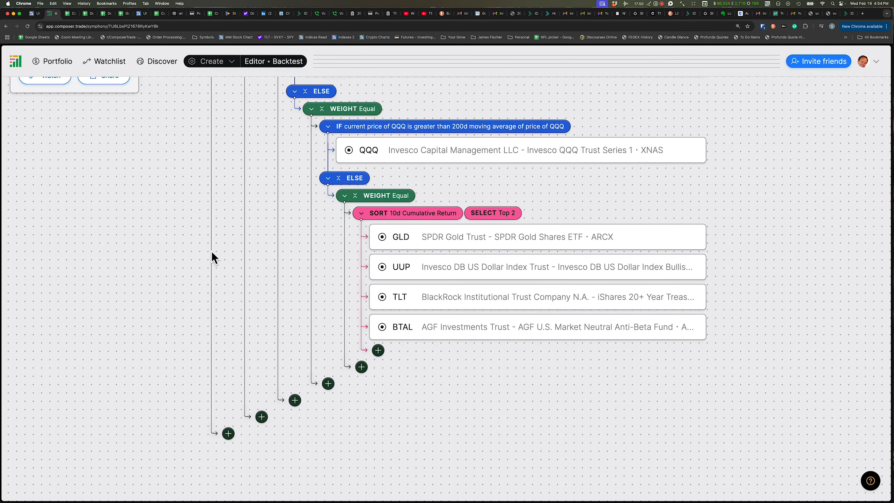
{"action": "scroll", "coordinate": [211, 251], "scroll_direction": "up", "scroll_amount": 4}
{"action": "scroll", "coordinate": [211, 251], "scroll_direction": "down", "scroll_amount": 1}
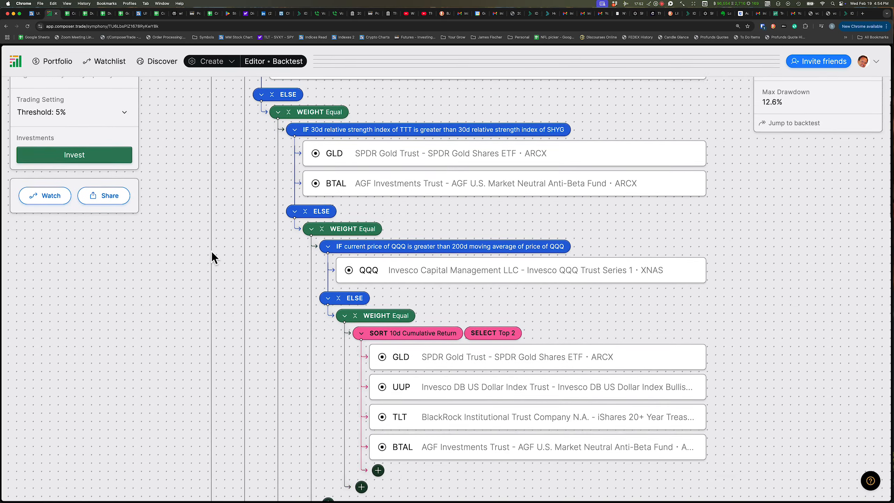
{"action": "scroll", "coordinate": [211, 251], "scroll_direction": "up", "scroll_amount": 6}
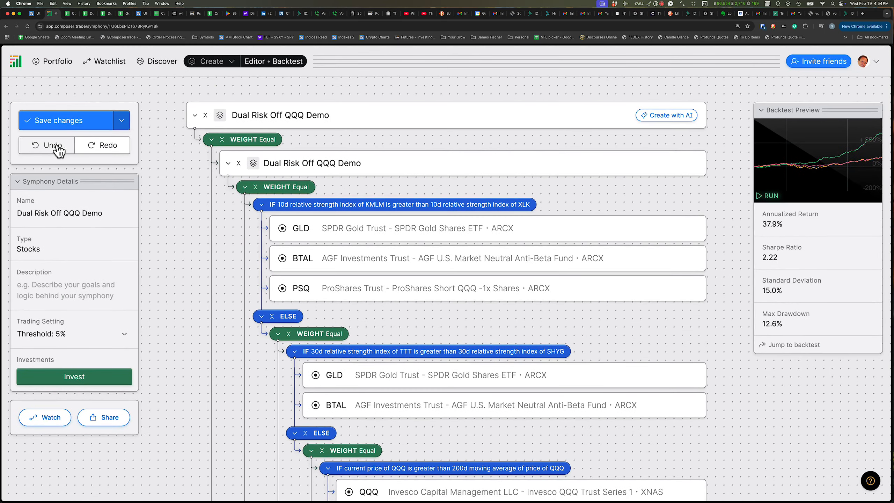
{"action": "scroll", "coordinate": [222, 281], "scroll_direction": "down", "scroll_amount": 8}
{"action": "scroll", "coordinate": [221, 282], "scroll_direction": "up", "scroll_amount": 8}
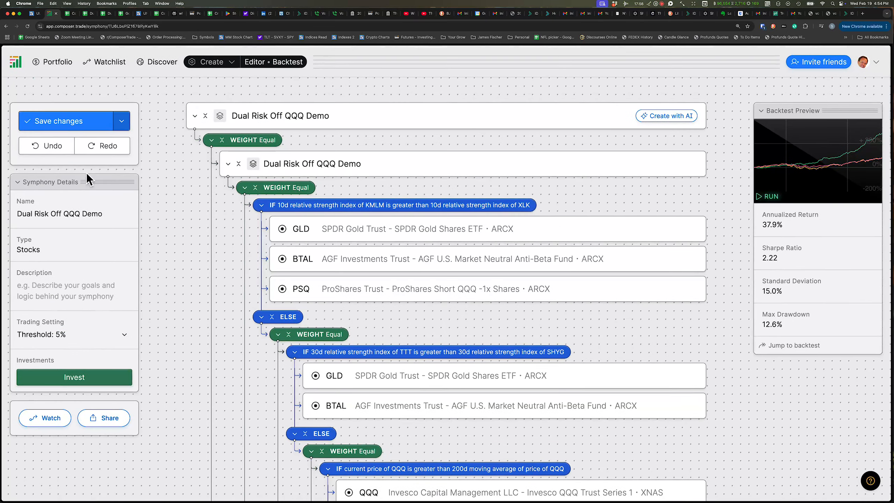
{"action": "left_click", "coordinate": [51, 146]}
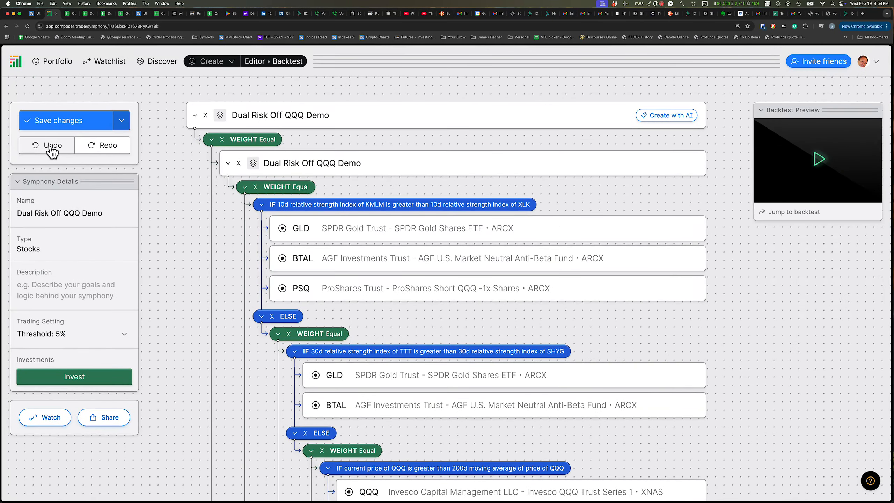
Undo two more edits to revert the inner ELSE branch further
{"action": "scroll", "coordinate": [187, 238], "scroll_direction": "down", "scroll_amount": 8}
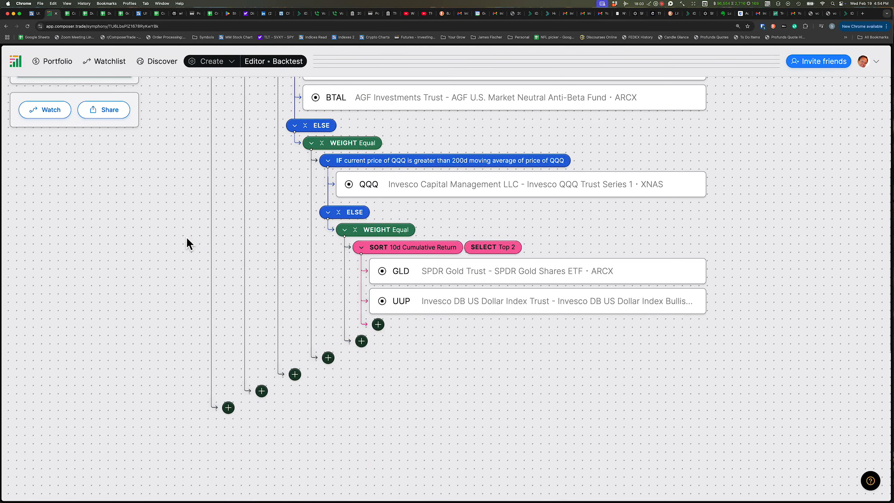
{"action": "scroll", "coordinate": [188, 238], "scroll_direction": "up", "scroll_amount": 8}
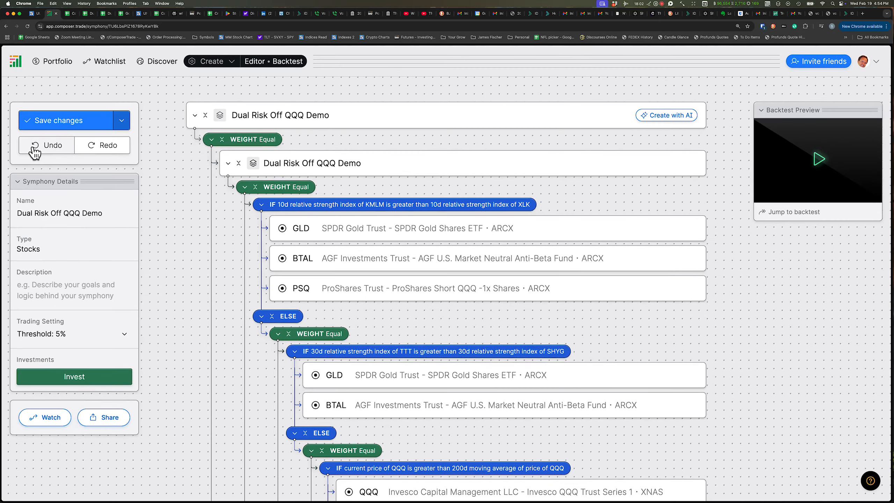
{"action": "left_click", "coordinate": [35, 147]}
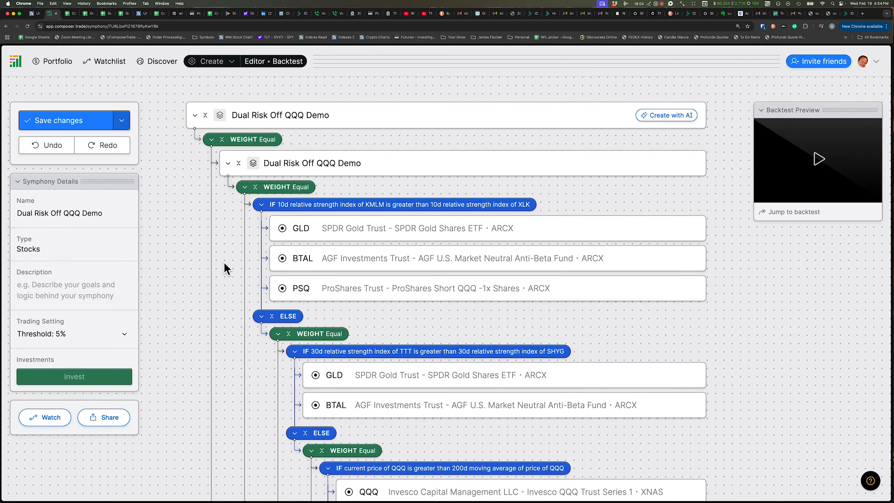
{"action": "scroll", "coordinate": [225, 265], "scroll_direction": "down", "scroll_amount": 10}
{"action": "scroll", "coordinate": [225, 265], "scroll_direction": "up", "scroll_amount": 10}
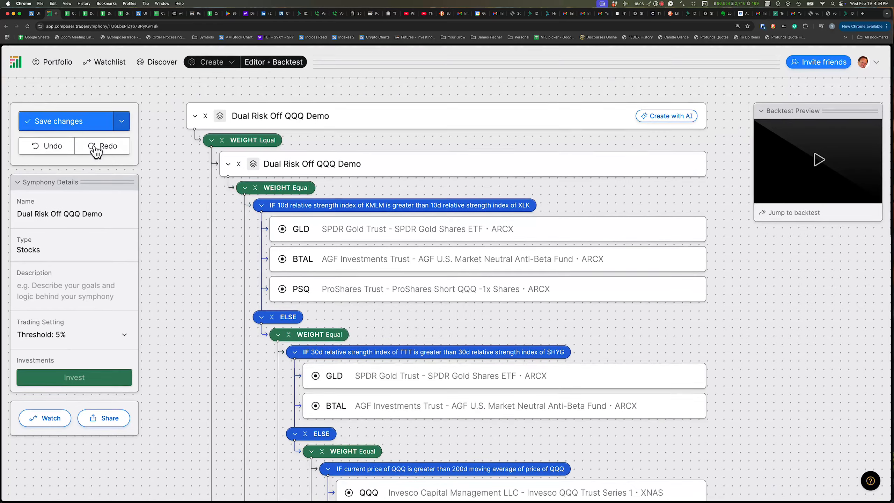
{"action": "left_click", "coordinate": [58, 148]}
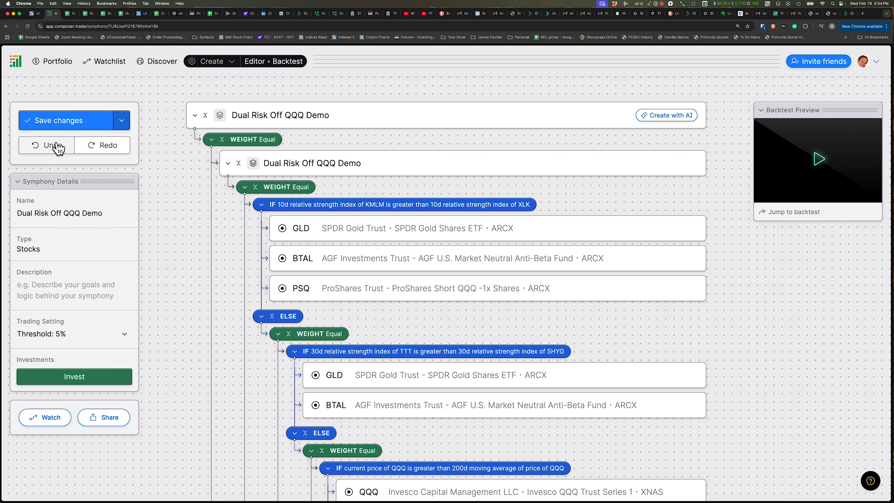
{"action": "scroll", "coordinate": [174, 235], "scroll_direction": "down", "scroll_amount": 10}
{"action": "scroll", "coordinate": [175, 235], "scroll_direction": "down", "scroll_amount": 3}
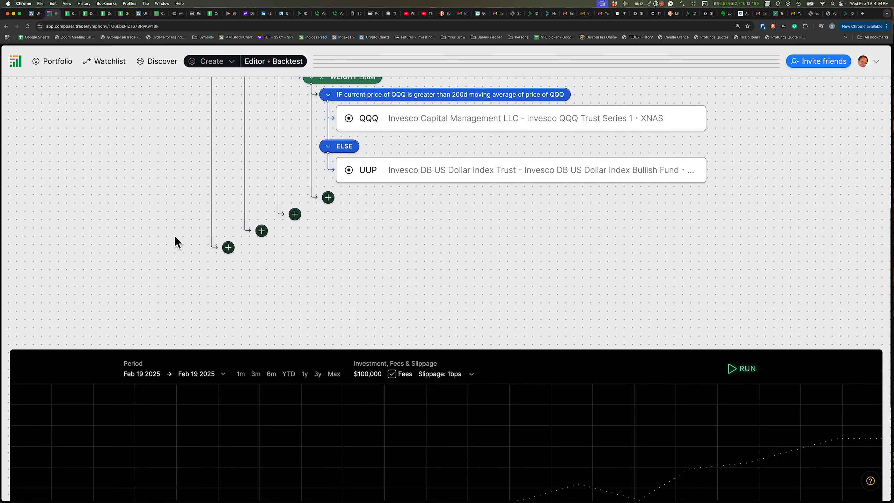
{"action": "scroll", "coordinate": [174, 236], "scroll_direction": "up", "scroll_amount": 12}
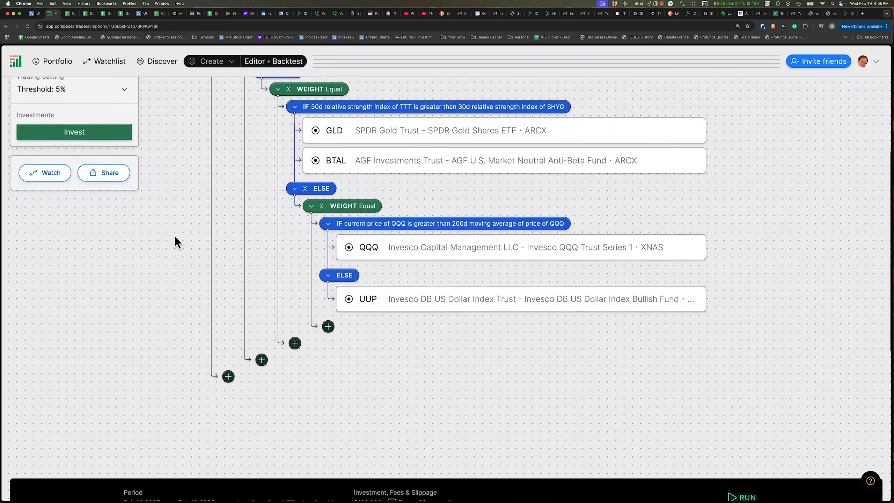
{"action": "scroll", "coordinate": [174, 236], "scroll_direction": "down", "scroll_amount": 1}
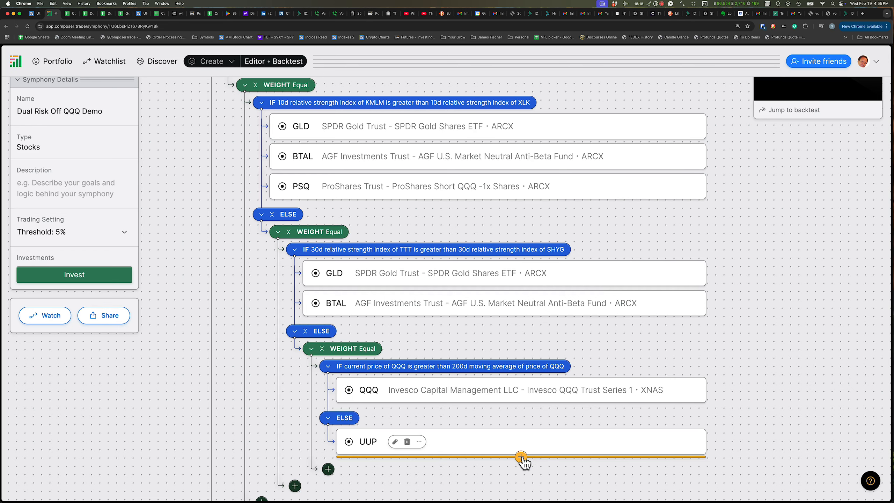
{"action": "left_click", "coordinate": [521, 458]}
{"action": "left_click", "coordinate": [474, 228]}
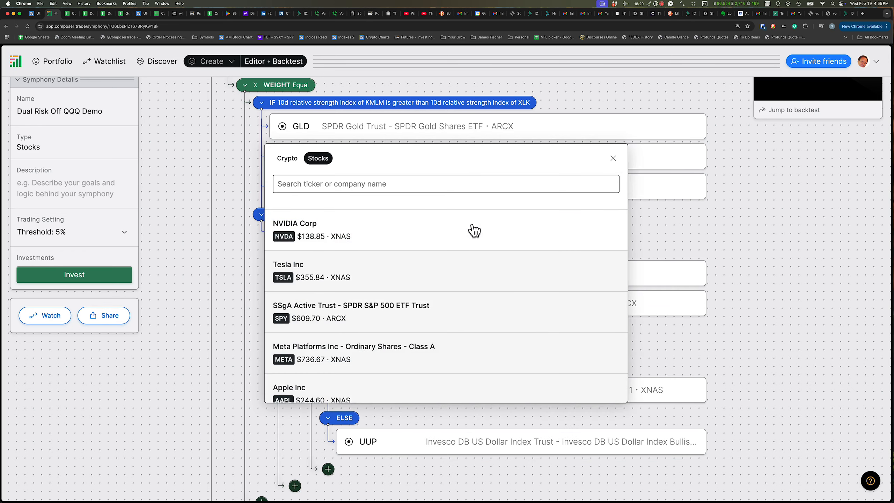
{"action": "type", "text": "GLD"}
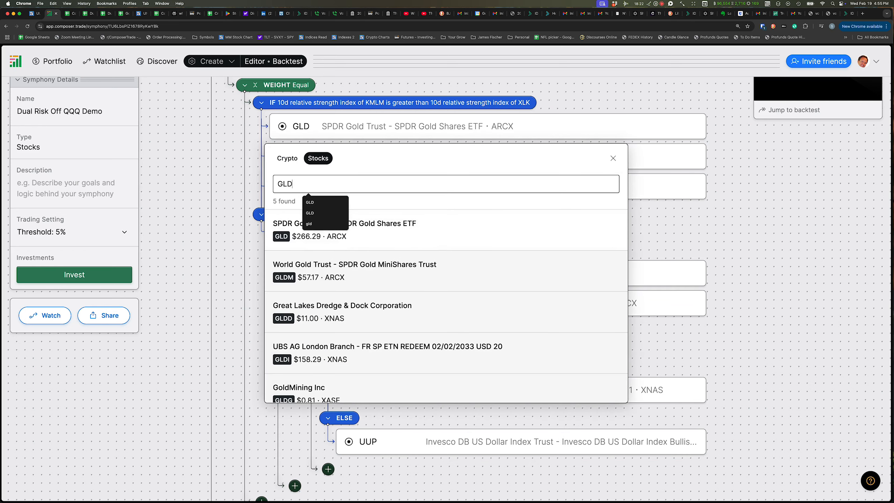
{"action": "left_click", "coordinate": [813, 268]}
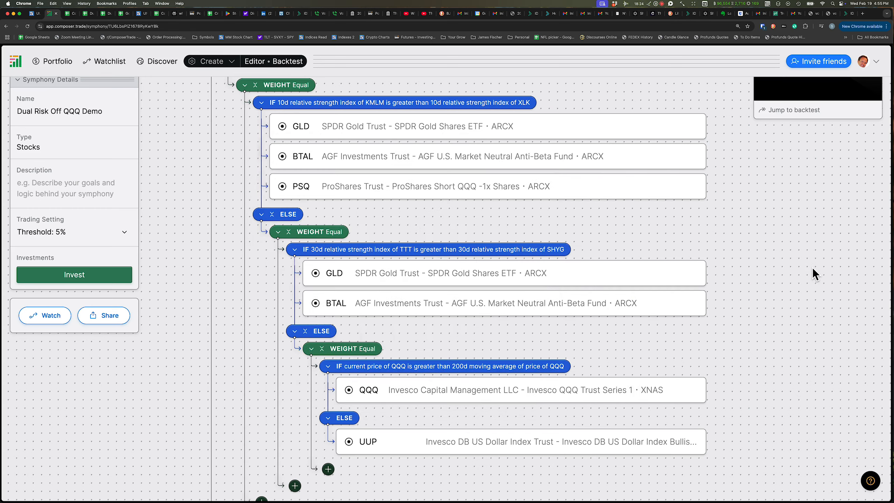
Run the backtest preview and open the full backtest performance chart
{"action": "scroll", "coordinate": [813, 268], "scroll_direction": "up", "scroll_amount": 1}
{"action": "scroll", "coordinate": [813, 268], "scroll_direction": "up", "scroll_amount": 2}
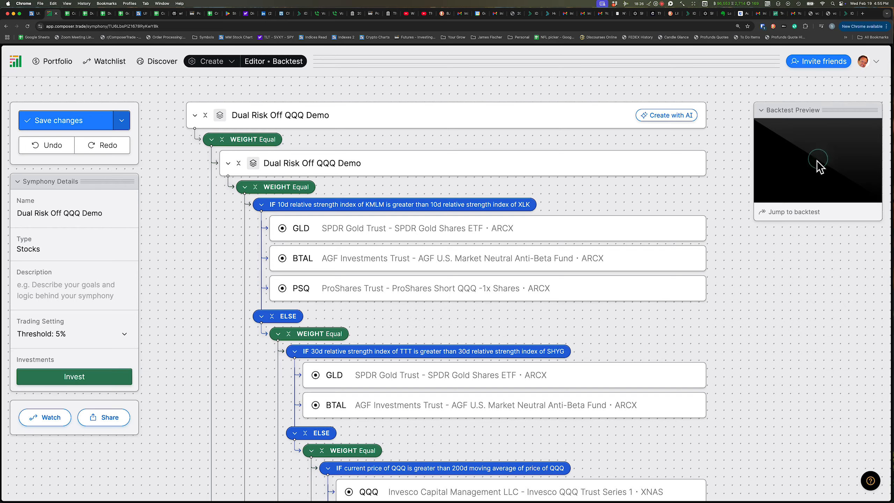
{"action": "left_click", "coordinate": [818, 161]}
{"action": "scroll", "coordinate": [781, 323], "scroll_direction": "down", "scroll_amount": 15}
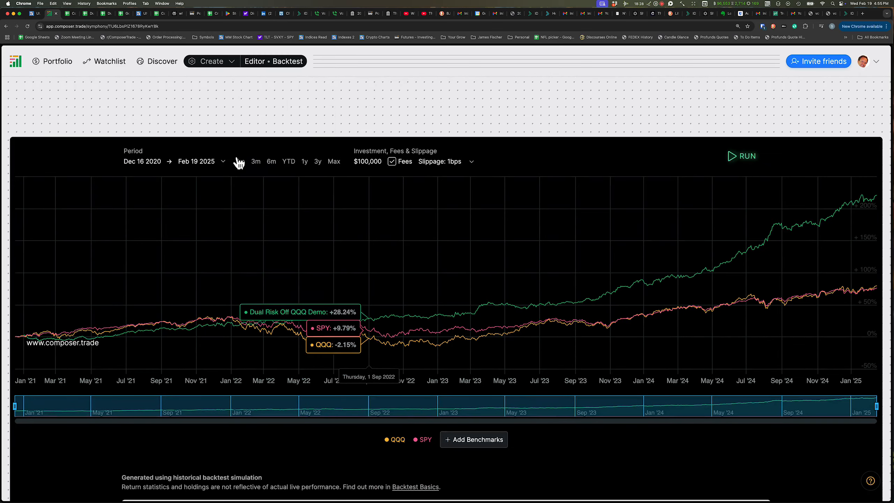
View the full backtest chart over a 3-year period, then return to the symphony editor
{"action": "left_click", "coordinate": [305, 165]}
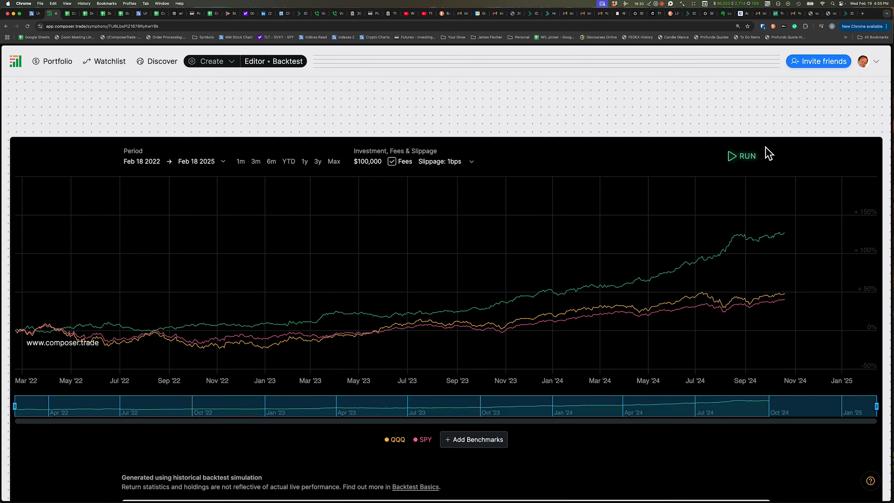
{"action": "scroll", "coordinate": [765, 152], "scroll_direction": "up", "scroll_amount": 10}
{"action": "scroll", "coordinate": [765, 147], "scroll_direction": "up", "scroll_amount": 5}
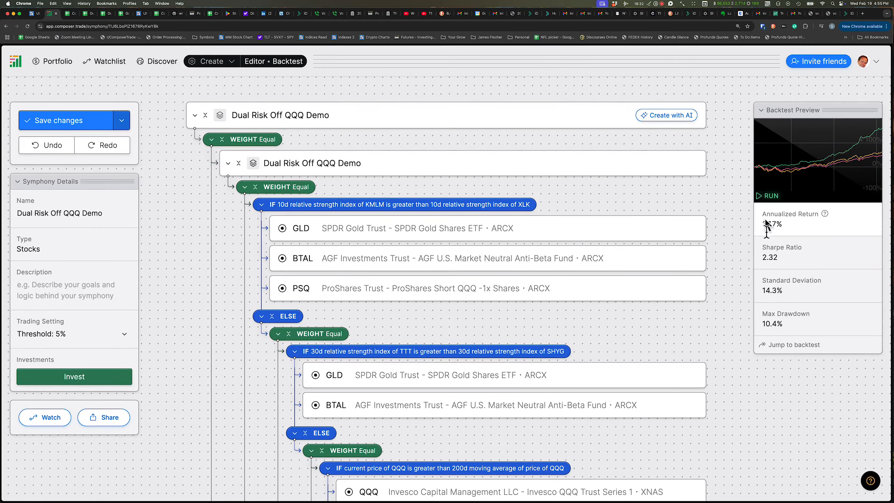
Add GLD below UUP in the innermost ELSE branch and save the symphony changes
{"action": "scroll", "coordinate": [756, 276], "scroll_direction": "down", "scroll_amount": 5}
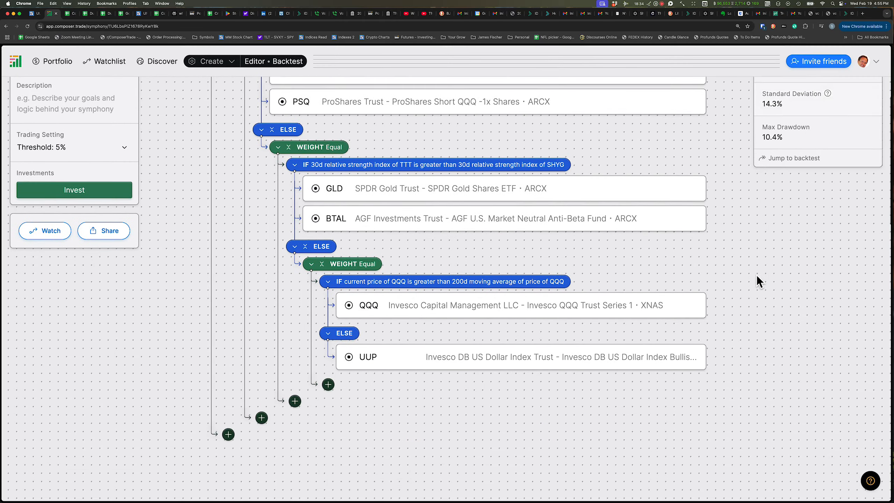
{"action": "left_click", "coordinate": [520, 372]}
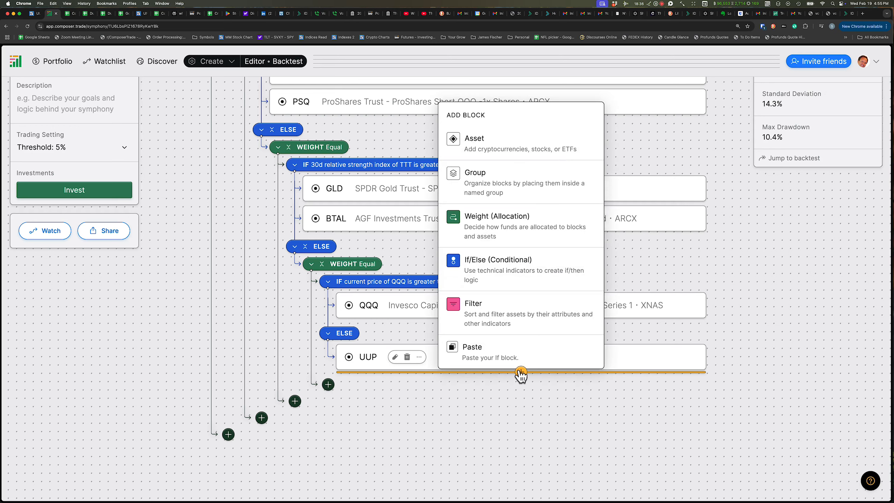
{"action": "left_click", "coordinate": [468, 135]}
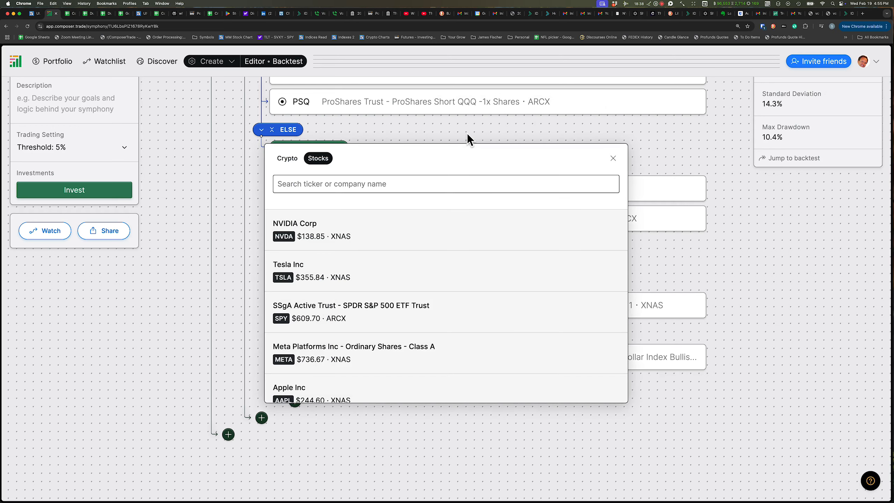
{"action": "type", "text": "GLD"}
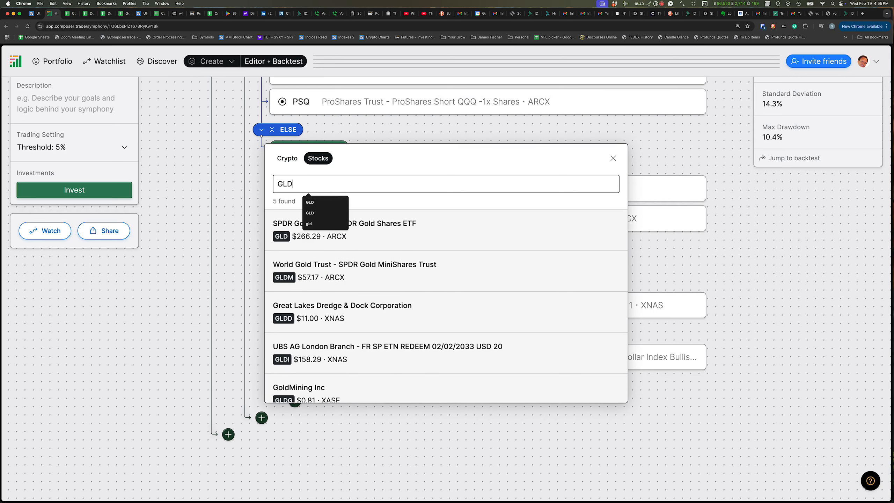
{"action": "left_click", "coordinate": [294, 222]}
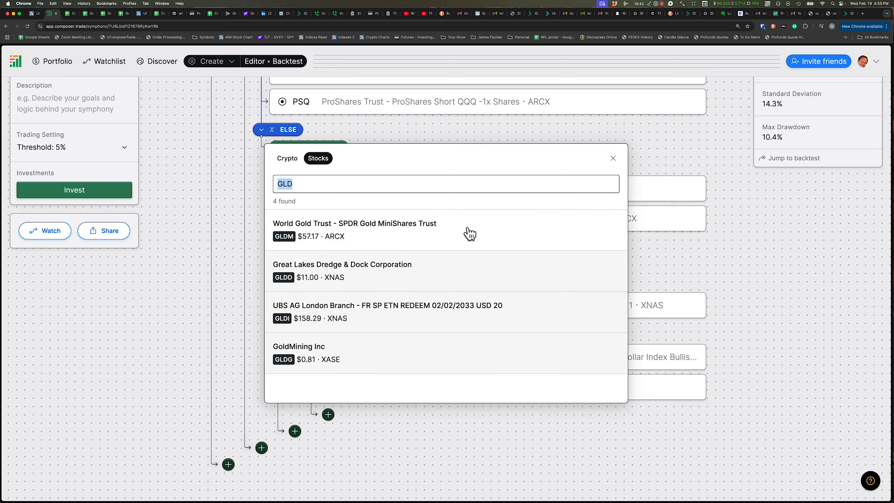
{"action": "left_click", "coordinate": [790, 278]}
{"action": "scroll", "coordinate": [790, 278], "scroll_direction": "up", "scroll_amount": 5}
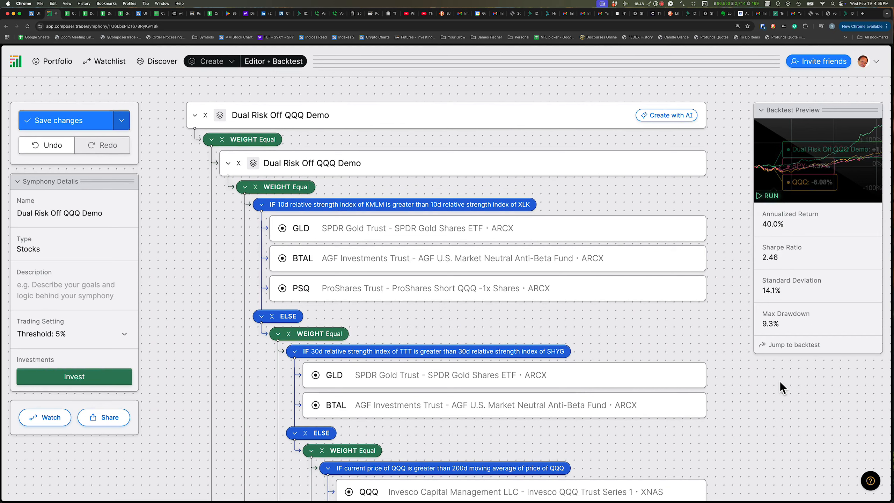
{"action": "left_click", "coordinate": [42, 124]}
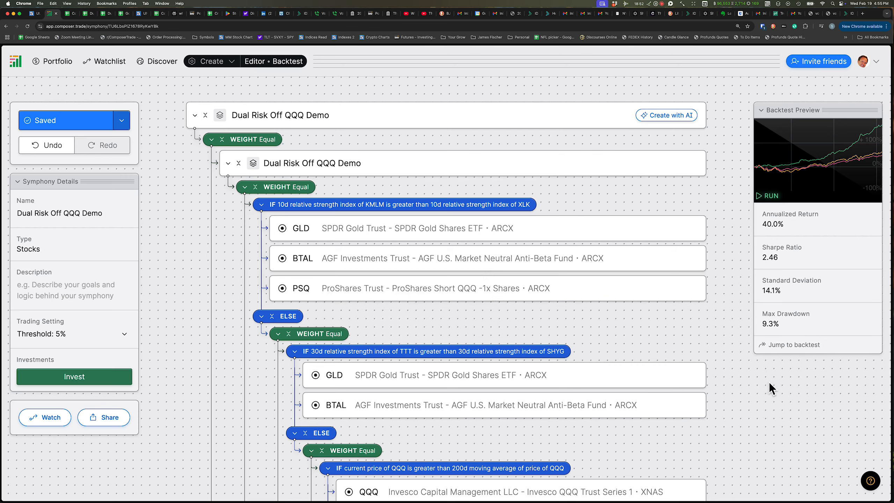
Add SPY below QQQ in the innermost IF branch for QQQ above its 200d moving average
{"action": "scroll", "coordinate": [770, 382], "scroll_direction": "down", "scroll_amount": 5}
{"action": "scroll", "coordinate": [769, 382], "scroll_direction": "down", "scroll_amount": 3}
{"action": "scroll", "coordinate": [769, 382], "scroll_direction": "up", "scroll_amount": 10}
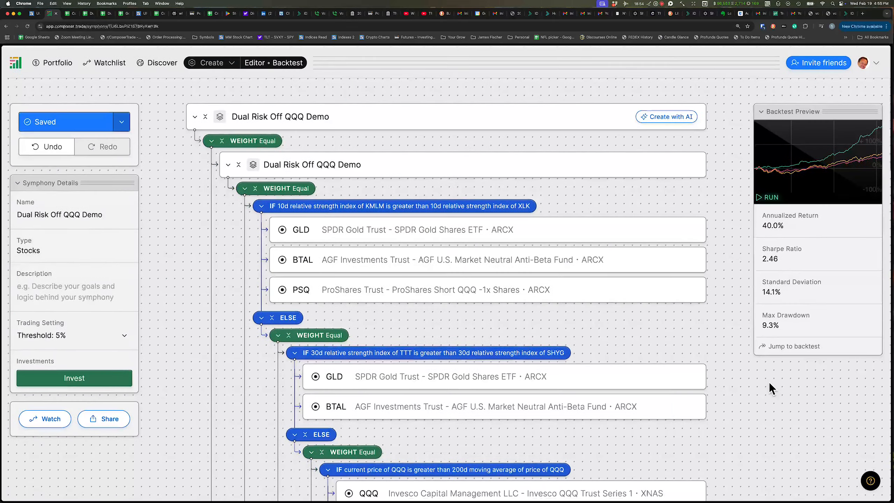
{"action": "scroll", "coordinate": [769, 382], "scroll_direction": "down", "scroll_amount": 5}
{"action": "mouse_move", "coordinate": [587, 383]}
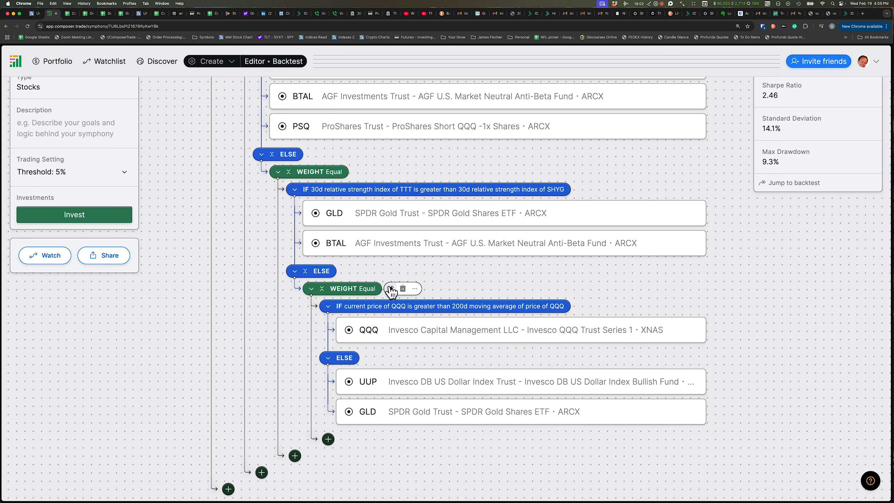
{"action": "left_click", "coordinate": [521, 346]}
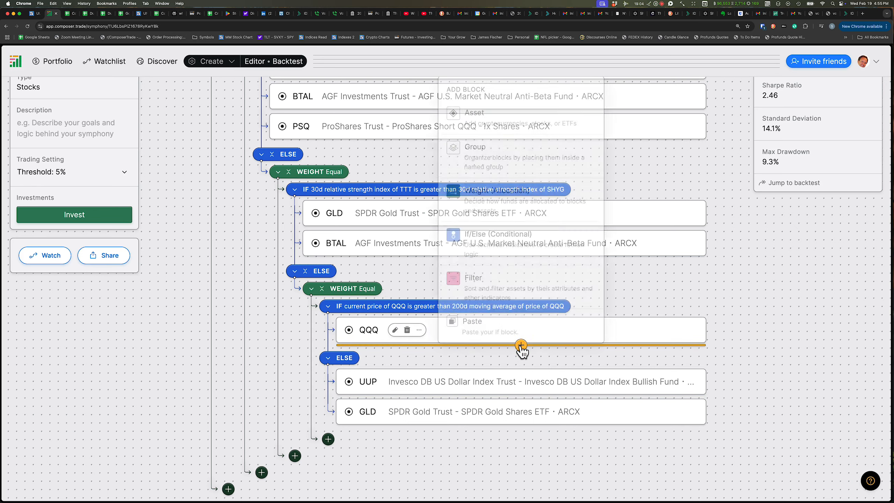
{"action": "left_click", "coordinate": [464, 112]}
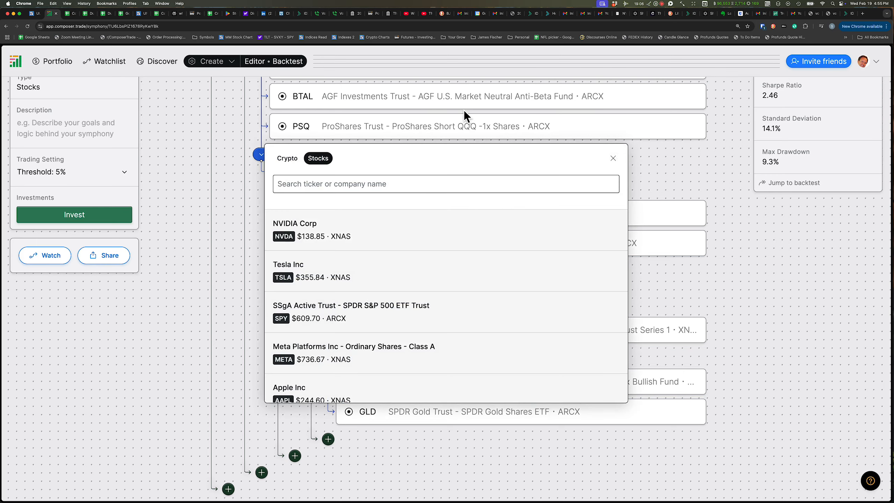
{"action": "type", "text": "SPY"}
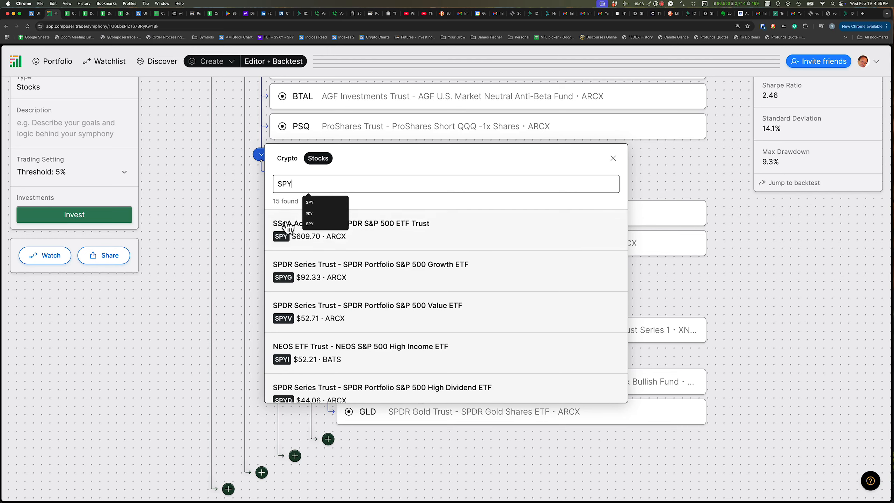
{"action": "left_click", "coordinate": [284, 232]}
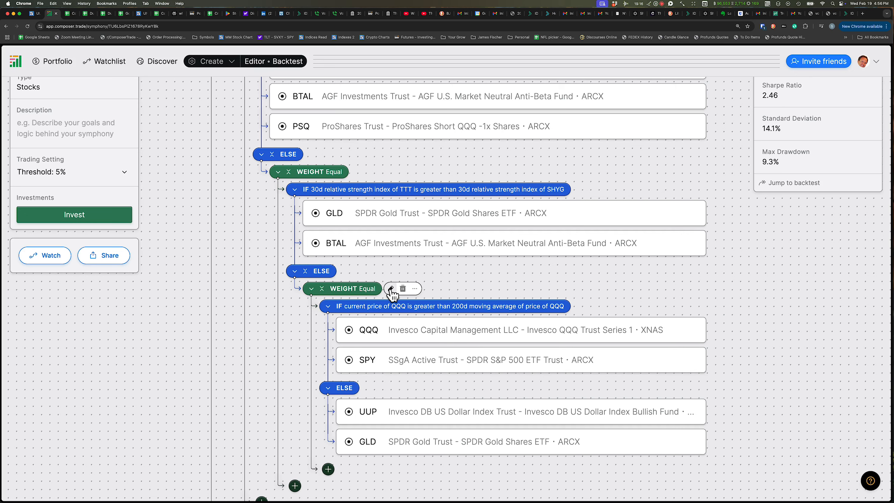
Try switching the innermost weight block to Specified weighting and deleting its Set Weight block, then undo both edits
{"action": "left_click", "coordinate": [391, 289]}
{"action": "left_click", "coordinate": [351, 352]}
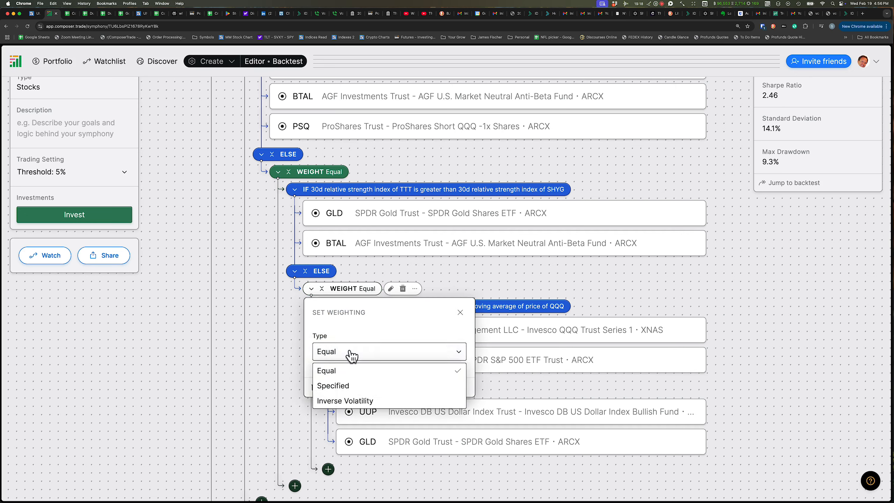
{"action": "left_click", "coordinate": [335, 386]}
{"action": "left_click", "coordinate": [195, 361]}
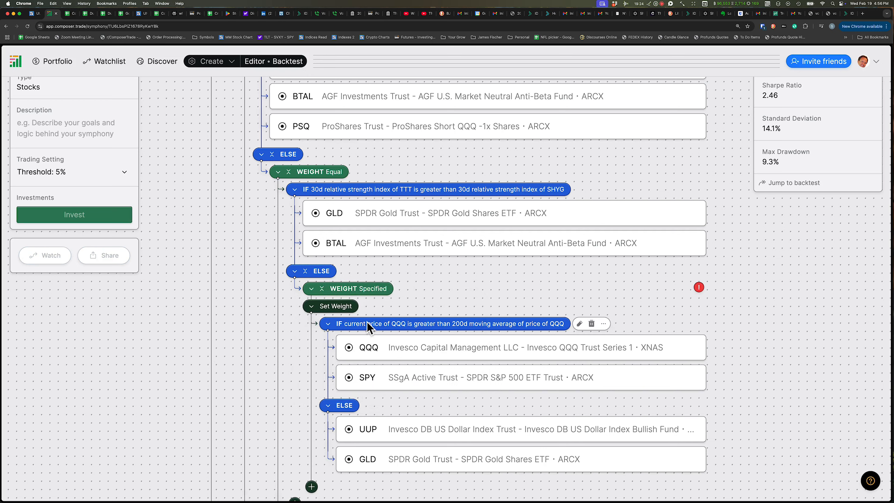
{"action": "left_click", "coordinate": [366, 306]}
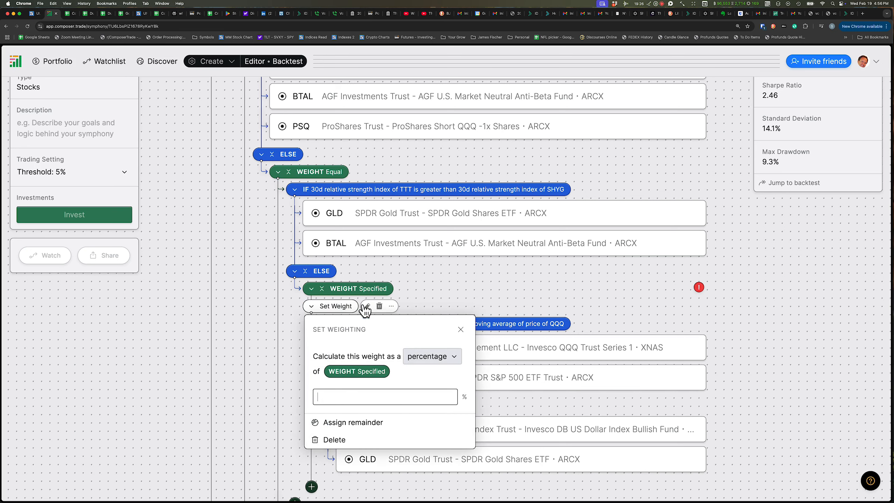
{"action": "left_click", "coordinate": [223, 332]}
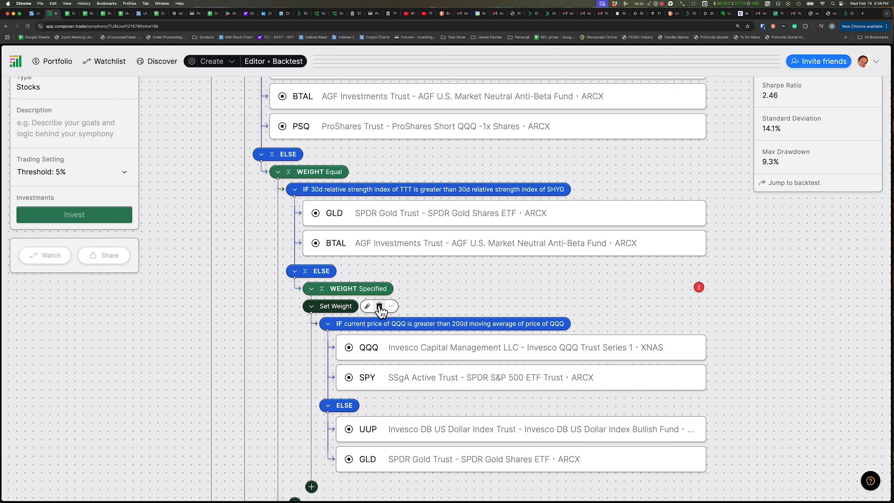
{"action": "left_click", "coordinate": [379, 306]}
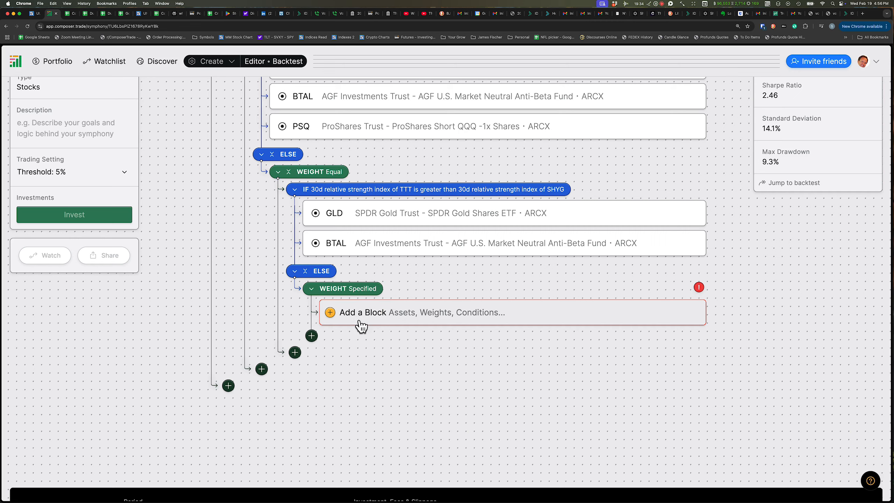
{"action": "scroll", "coordinate": [361, 324], "scroll_direction": "up", "scroll_amount": 5}
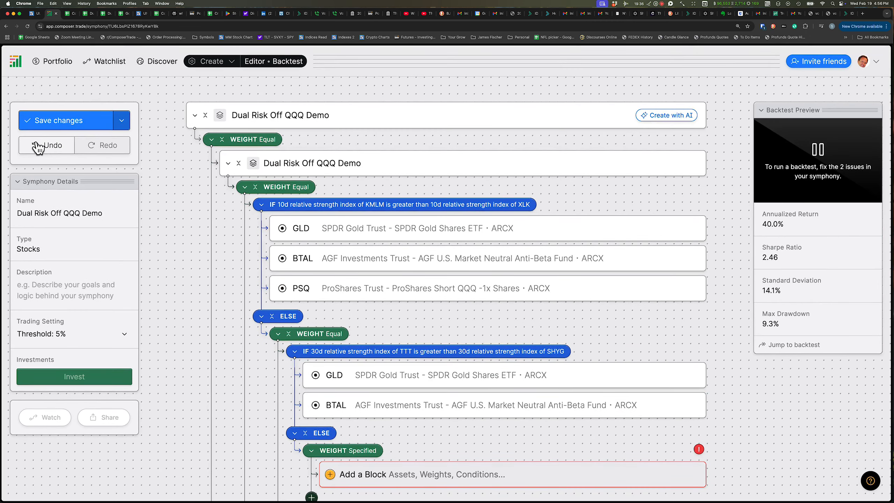
{"action": "left_click", "coordinate": [37, 146]}
{"action": "left_click", "coordinate": [37, 146]}
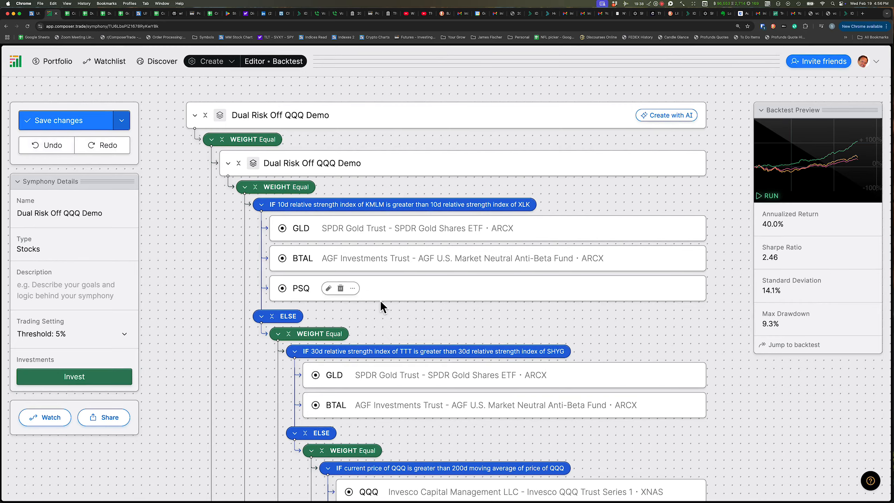
Delete QQQ and SPY from the innermost IF branch
{"action": "scroll", "coordinate": [459, 344], "scroll_direction": "down", "scroll_amount": 5}
{"action": "scroll", "coordinate": [459, 344], "scroll_direction": "down", "scroll_amount": 1}
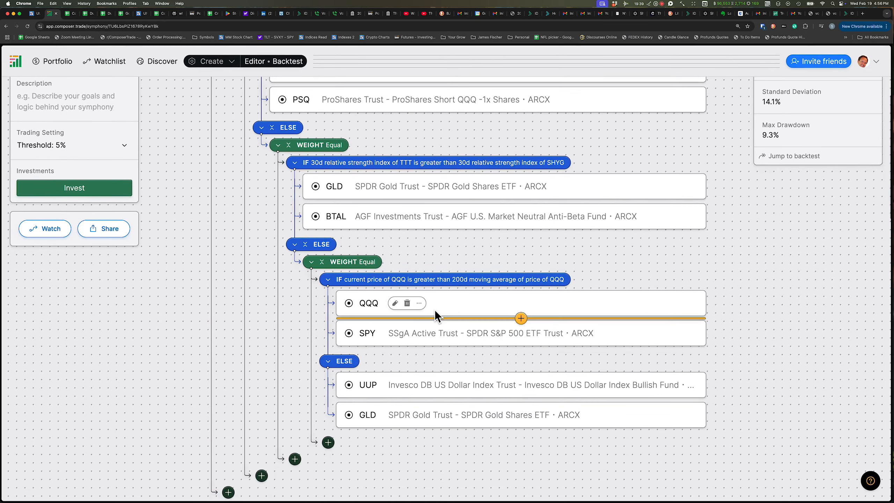
{"action": "left_click", "coordinate": [407, 305]}
{"action": "left_click", "coordinate": [407, 305]}
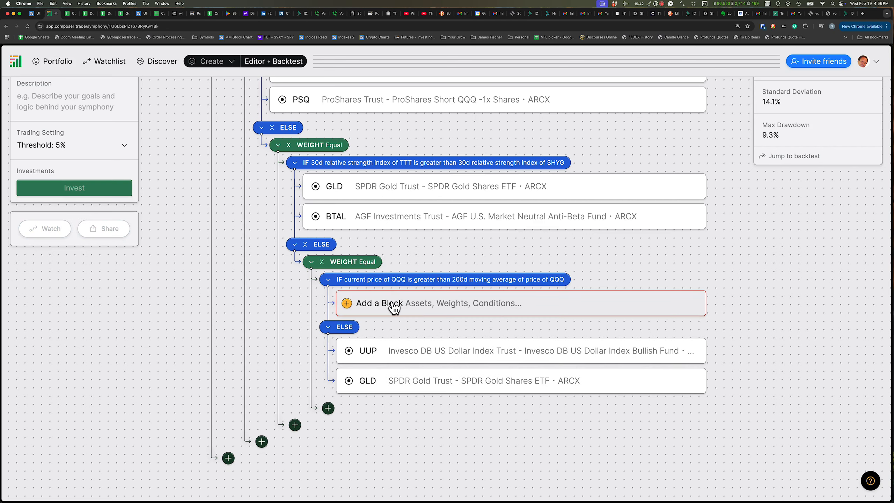
Insert a weight block into the empty innermost IF branch and set its weighting type to Specified
{"action": "left_click", "coordinate": [393, 308]}
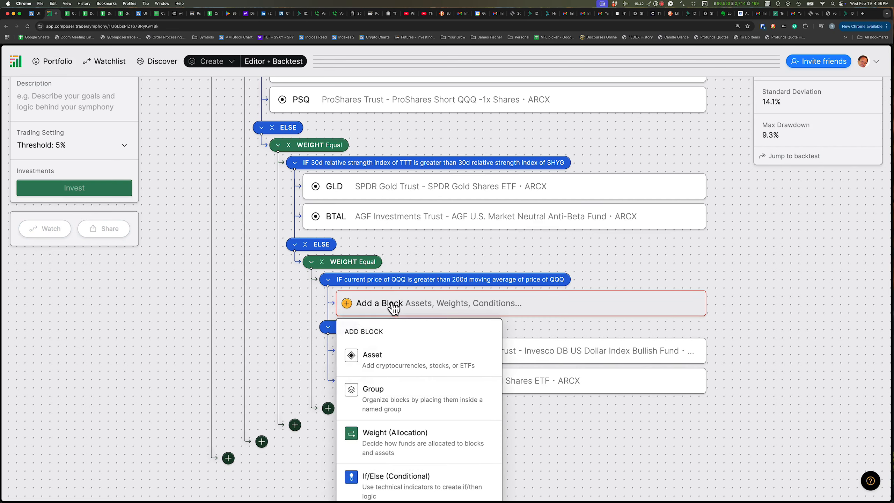
{"action": "left_click", "coordinate": [387, 442]}
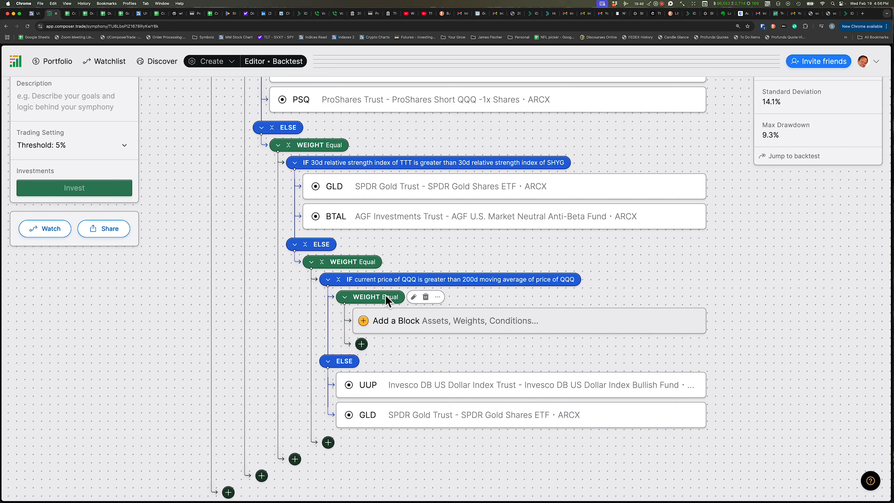
{"action": "left_click", "coordinate": [414, 297]}
{"action": "left_click", "coordinate": [363, 362]}
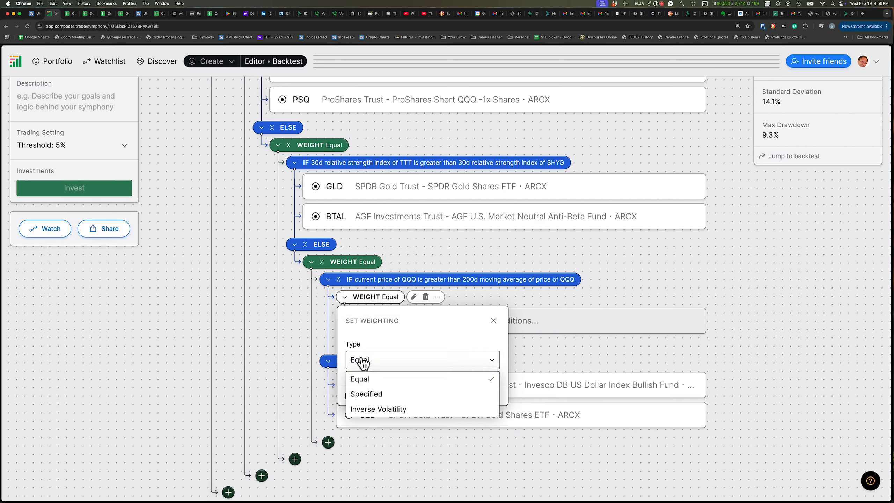
{"action": "left_click", "coordinate": [365, 393]}
{"action": "left_click", "coordinate": [232, 324]}
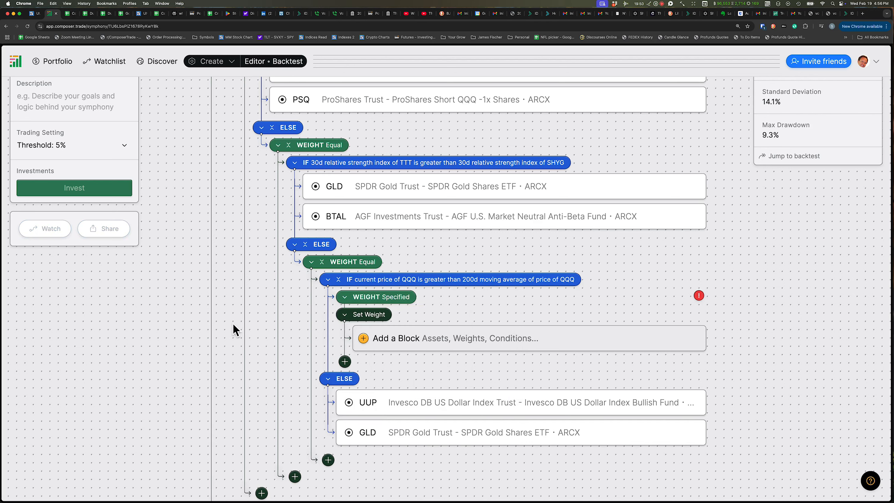
Give the first weighted slice 75% and place QQQ inside it
{"action": "left_click", "coordinate": [400, 315]}
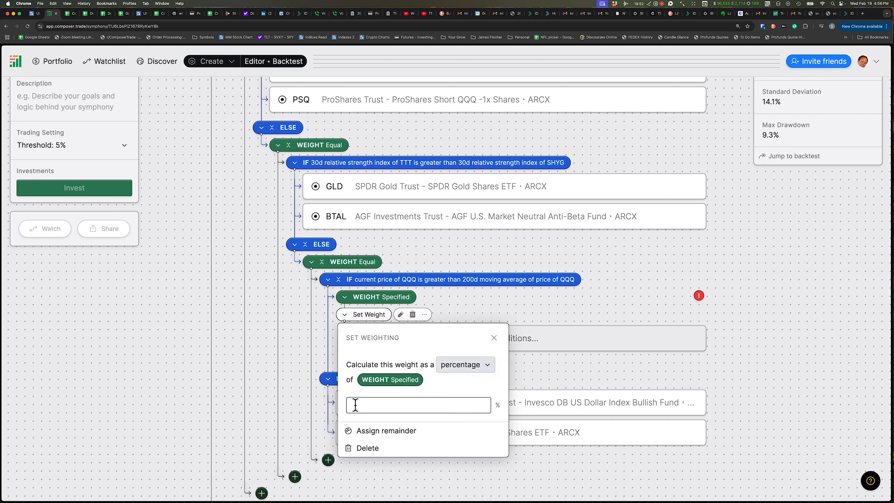
{"action": "type", "text": "75"}
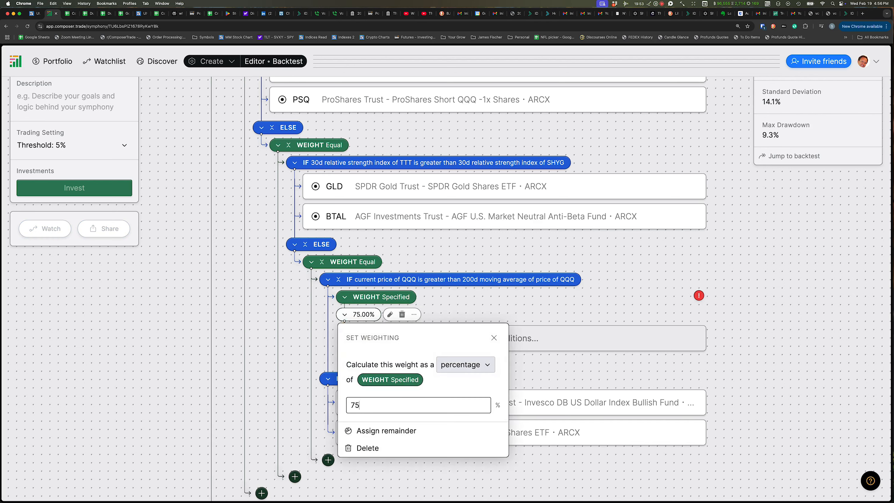
{"action": "left_click", "coordinate": [257, 350]}
{"action": "left_click", "coordinate": [388, 340]}
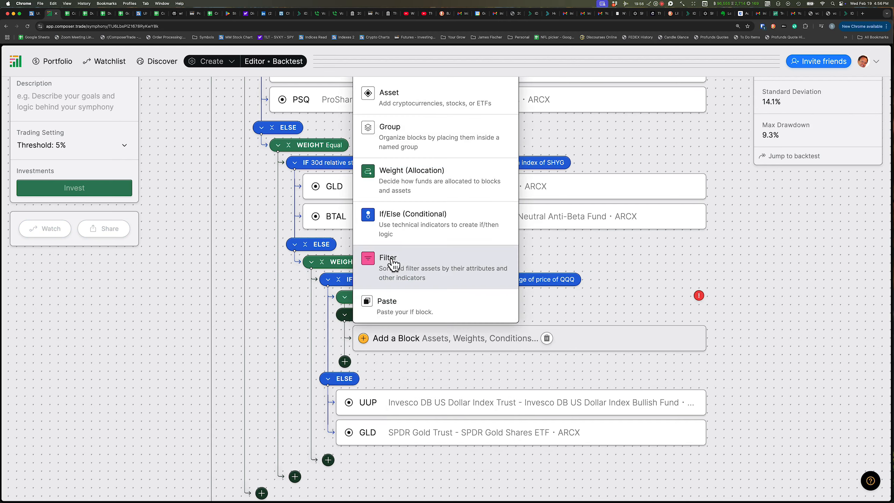
{"action": "left_click", "coordinate": [389, 101]}
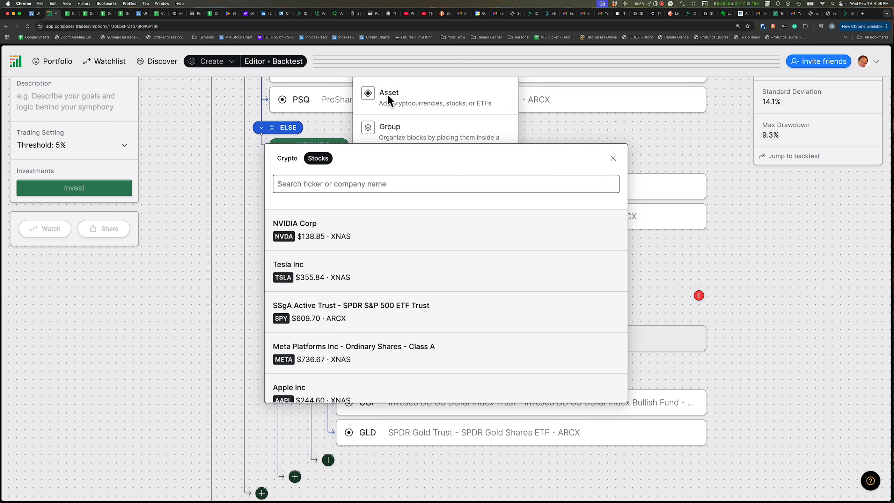
{"action": "type", "text": "QQQ"}
{"action": "left_click", "coordinate": [279, 236]}
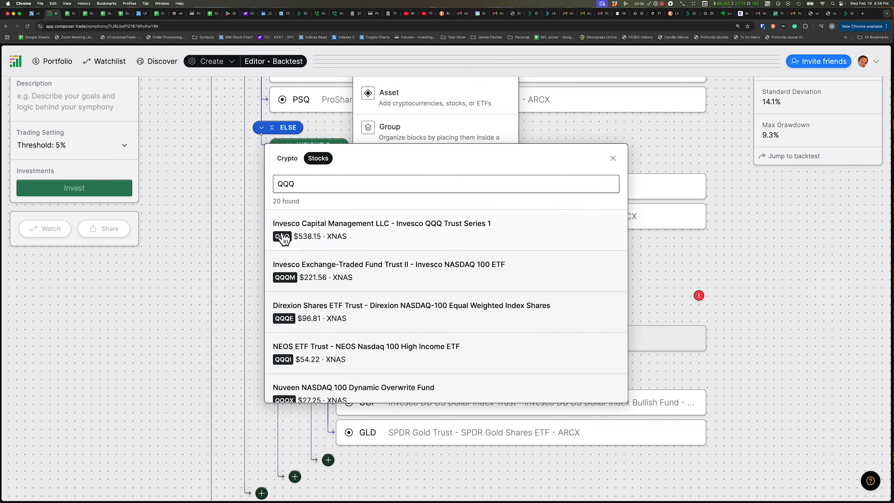
Add a second weighted slice below QQQ in the Specified weight block and set it to 25%
{"action": "left_click", "coordinate": [160, 324]}
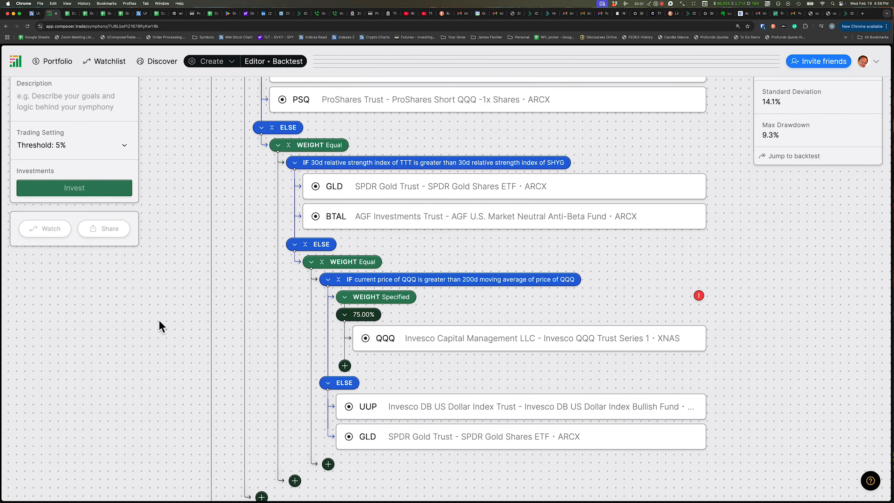
{"action": "left_click", "coordinate": [345, 366]}
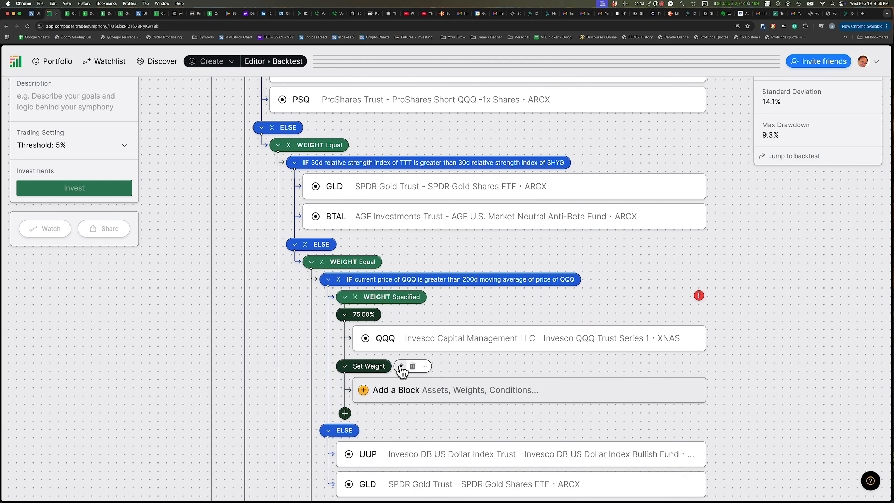
{"action": "left_click", "coordinate": [401, 367]}
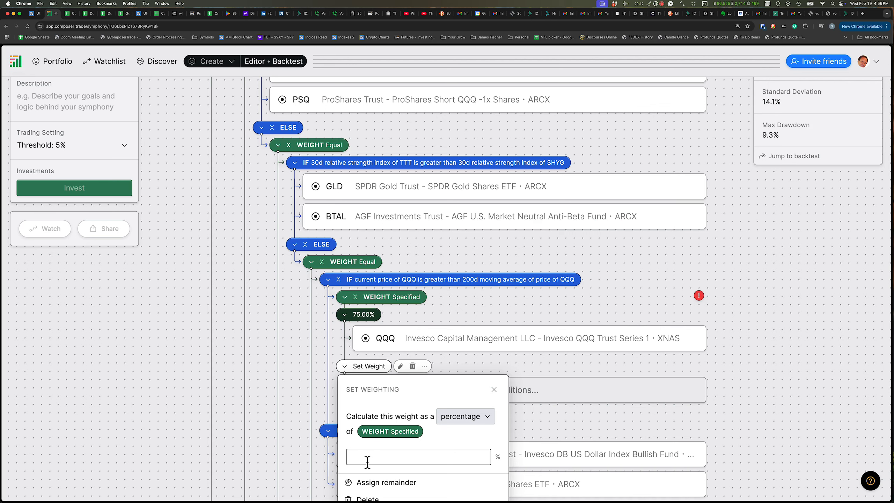
{"action": "type", "text": "25"}
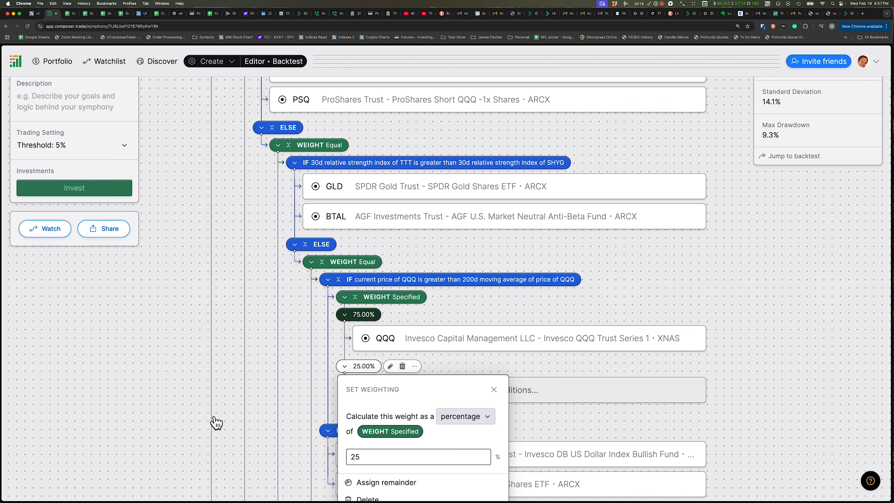
{"action": "left_click", "coordinate": [211, 416]}
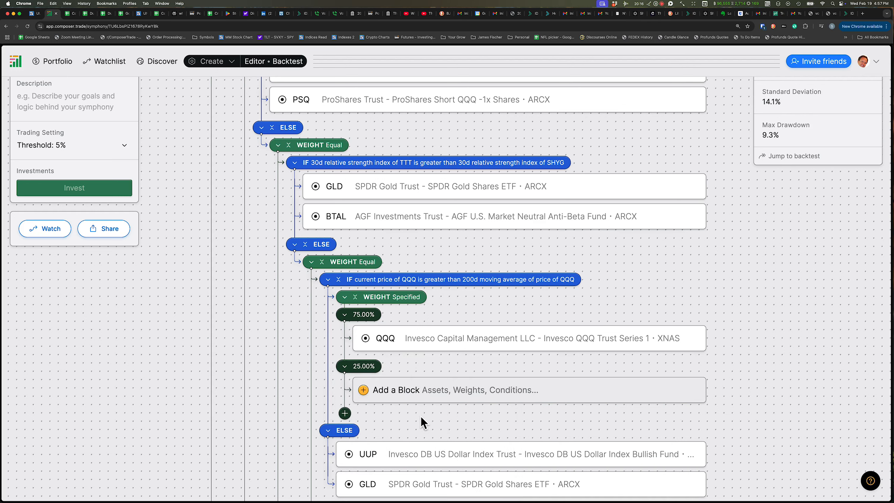
Place SPY as an asset inside the 25% slice
{"action": "left_click", "coordinate": [397, 390]}
{"action": "left_click", "coordinate": [378, 160]}
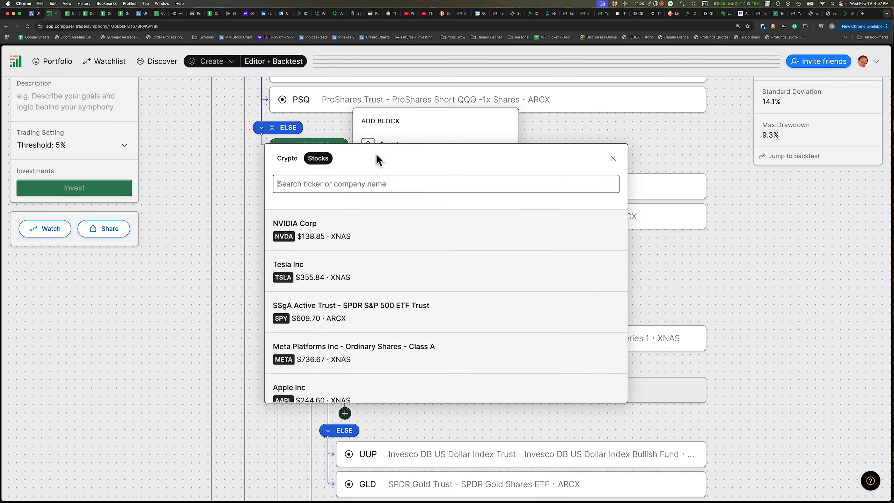
{"action": "type", "text": "SP"}
{"action": "type", "text": "Y"}
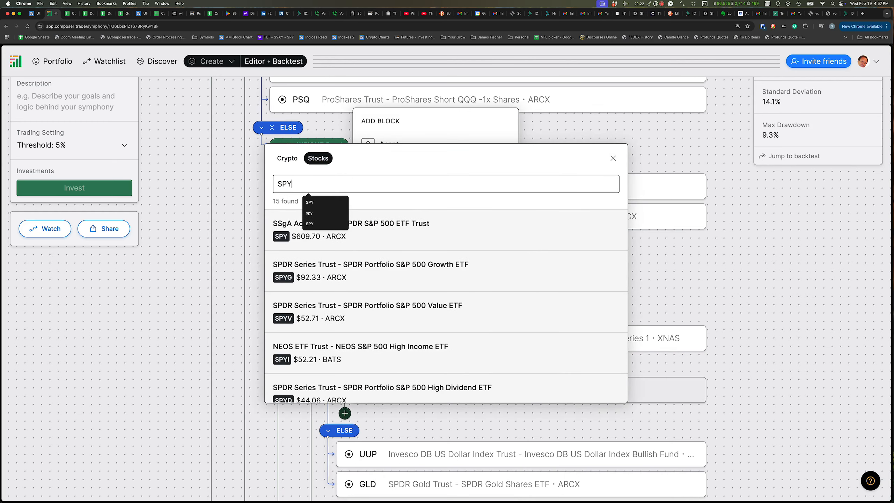
{"action": "left_click", "coordinate": [280, 228]}
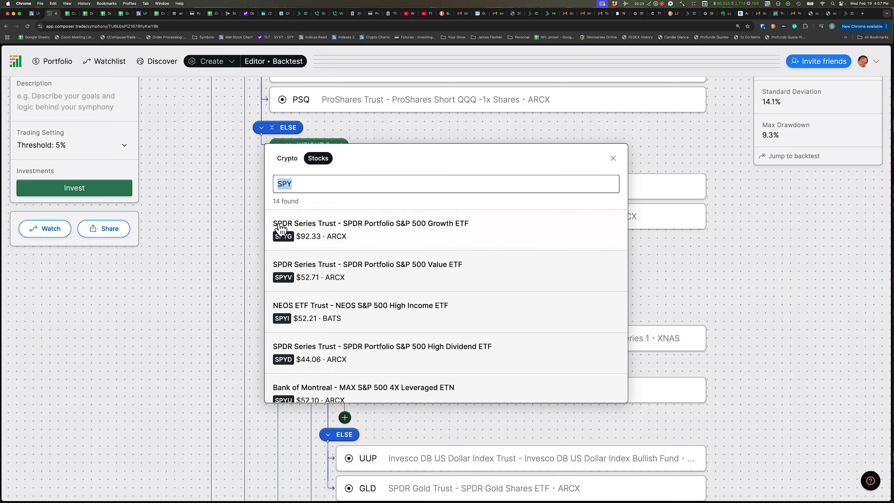
{"action": "left_click", "coordinate": [794, 266]}
Run the backtest preview for the 75/25 QQQ–SPY weighting
{"action": "scroll", "coordinate": [794, 265], "scroll_direction": "up", "scroll_amount": 5}
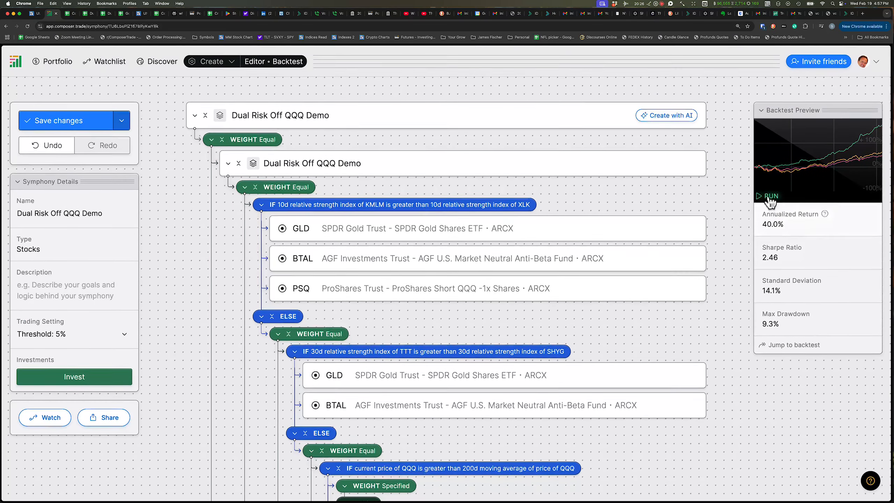
{"action": "left_click", "coordinate": [769, 197]}
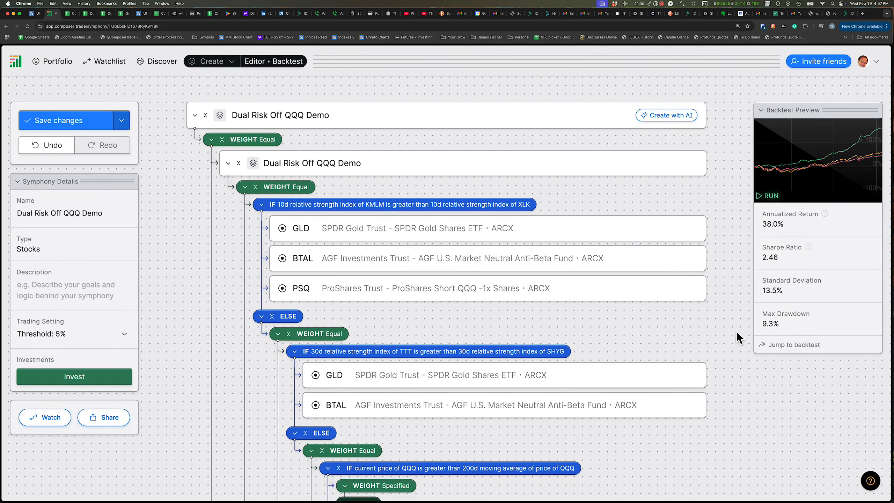
Delete the Specified weight block and put QQQ alone in the innermost IF branch
{"action": "scroll", "coordinate": [738, 381], "scroll_direction": "down", "scroll_amount": 10}
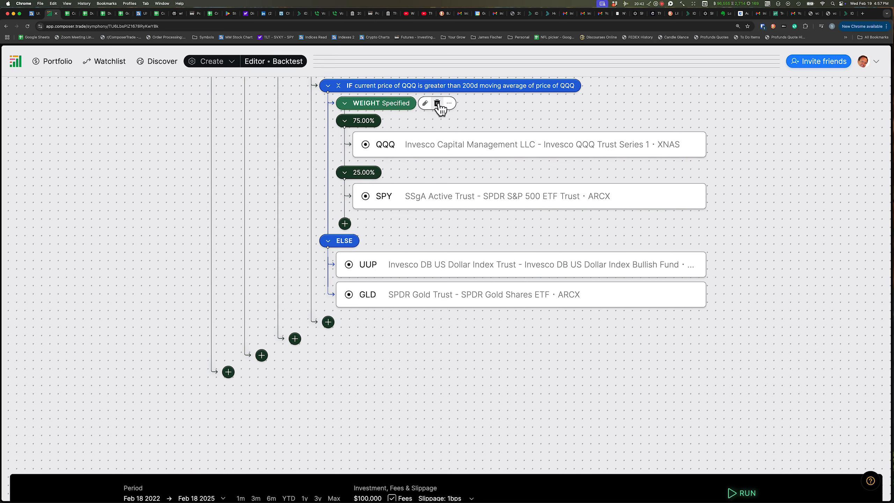
{"action": "left_click", "coordinate": [437, 103]}
{"action": "left_click", "coordinate": [408, 111]}
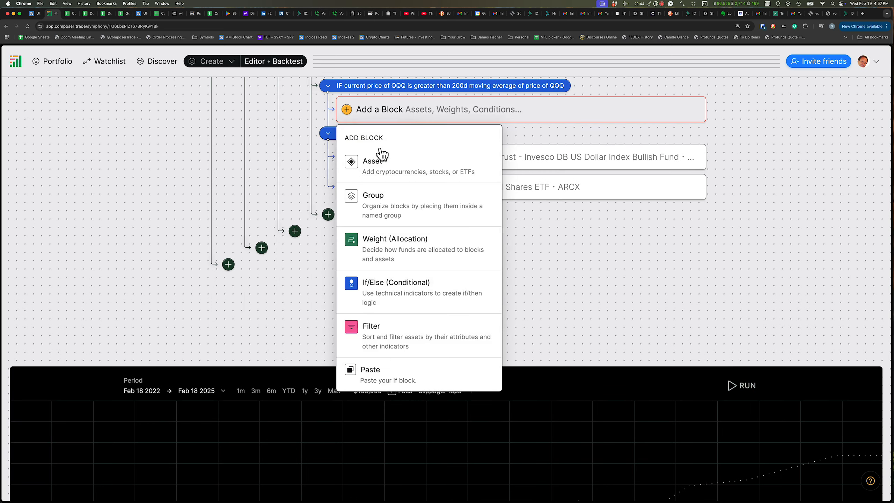
{"action": "left_click", "coordinate": [369, 166]}
{"action": "type", "text": "QQQ"}
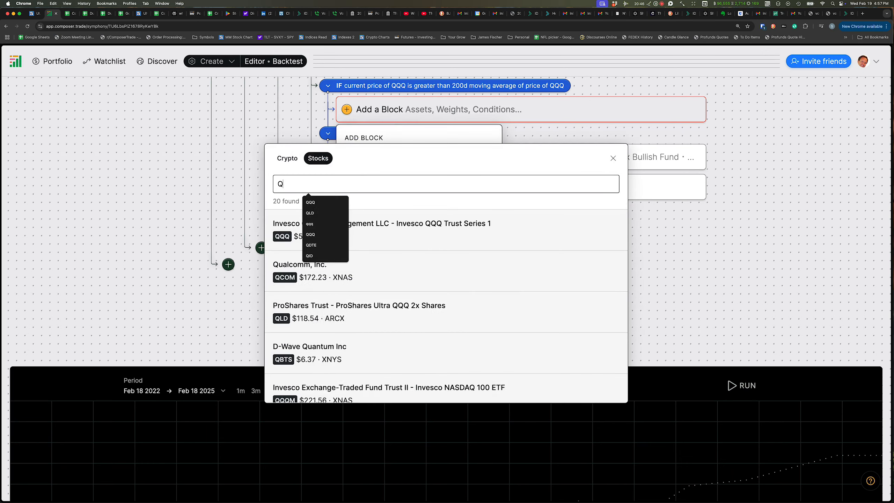
{"action": "left_click", "coordinate": [282, 236]}
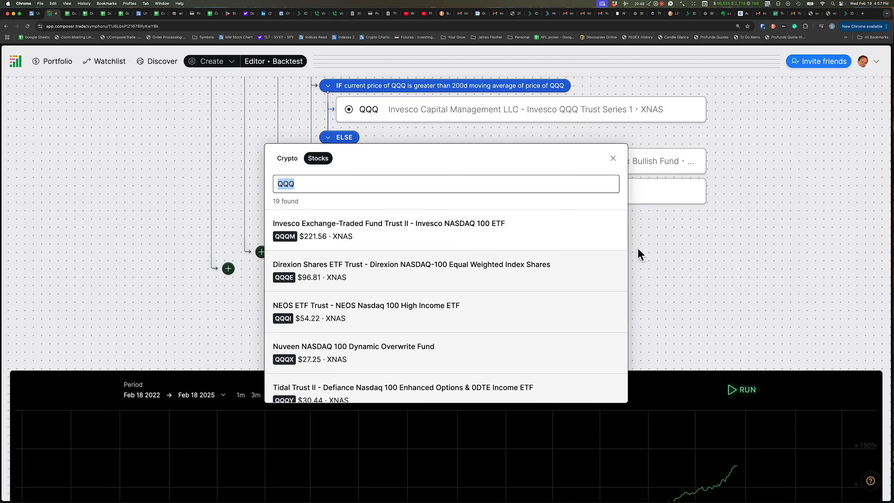
{"action": "left_click", "coordinate": [638, 248]}
Rerun the backtest preview and save the symphony changes
{"action": "scroll", "coordinate": [760, 281], "scroll_direction": "up", "scroll_amount": 10}
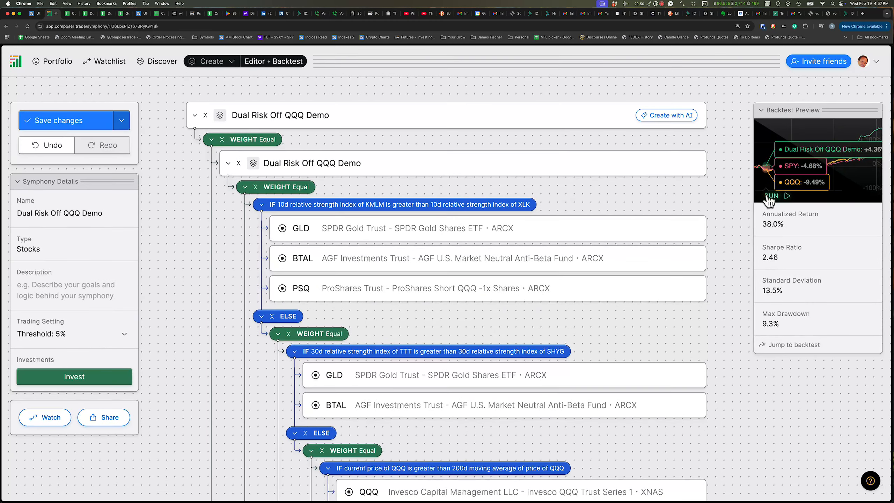
{"action": "left_click", "coordinate": [768, 196]}
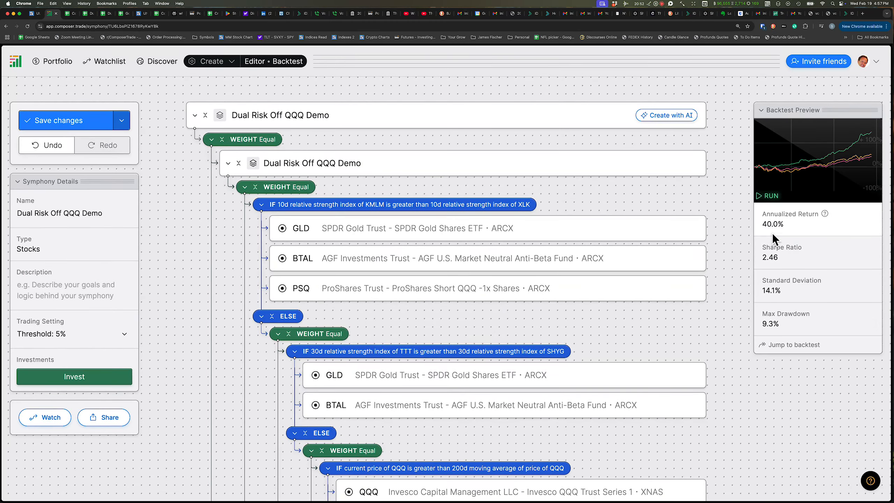
{"action": "left_click", "coordinate": [54, 121]}
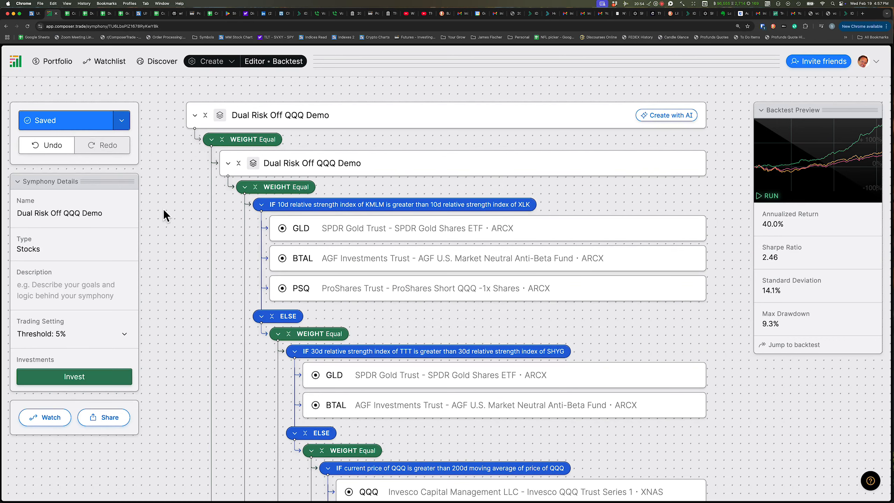
Review the symphony tree and open the indicator function options of the first KMLM versus XLK condition
{"action": "scroll", "coordinate": [183, 258], "scroll_direction": "down", "scroll_amount": 5}
{"action": "scroll", "coordinate": [183, 259], "scroll_direction": "down", "scroll_amount": 6}
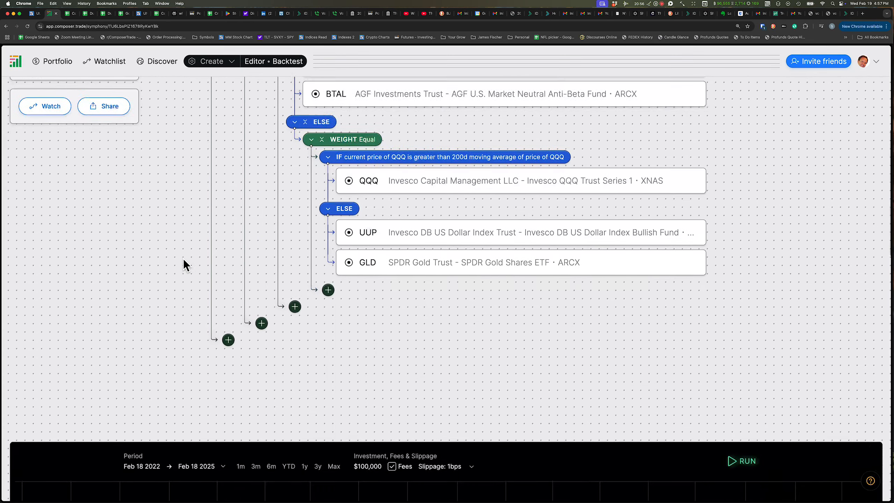
{"action": "scroll", "coordinate": [276, 309], "scroll_direction": "up", "scroll_amount": 6}
{"action": "scroll", "coordinate": [274, 309], "scroll_direction": "up", "scroll_amount": 2}
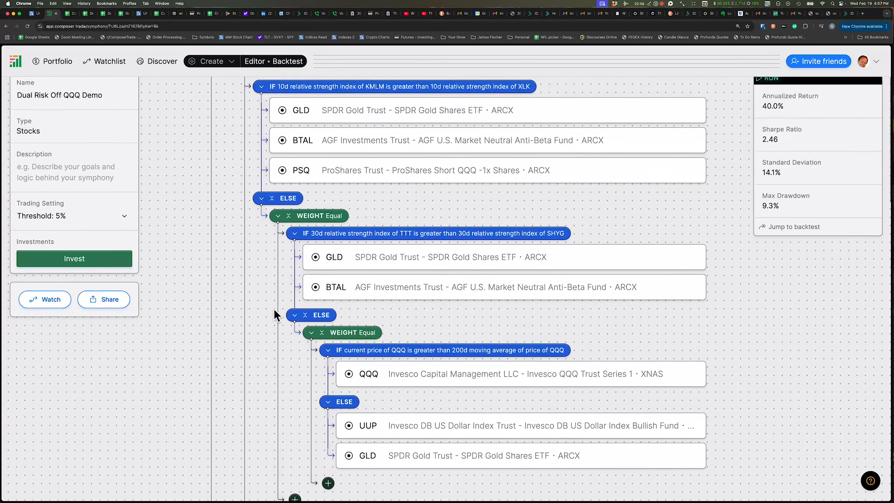
{"action": "scroll", "coordinate": [274, 309], "scroll_direction": "down", "scroll_amount": 6}
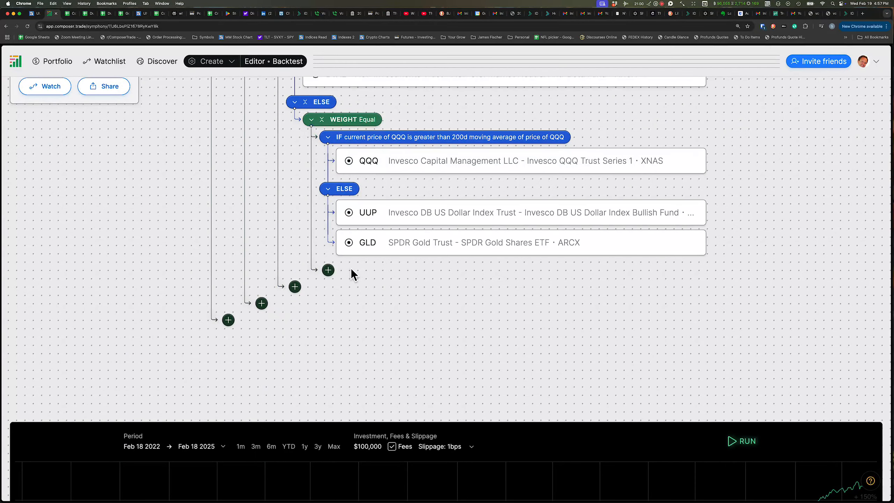
{"action": "scroll", "coordinate": [373, 278], "scroll_direction": "up", "scroll_amount": 8}
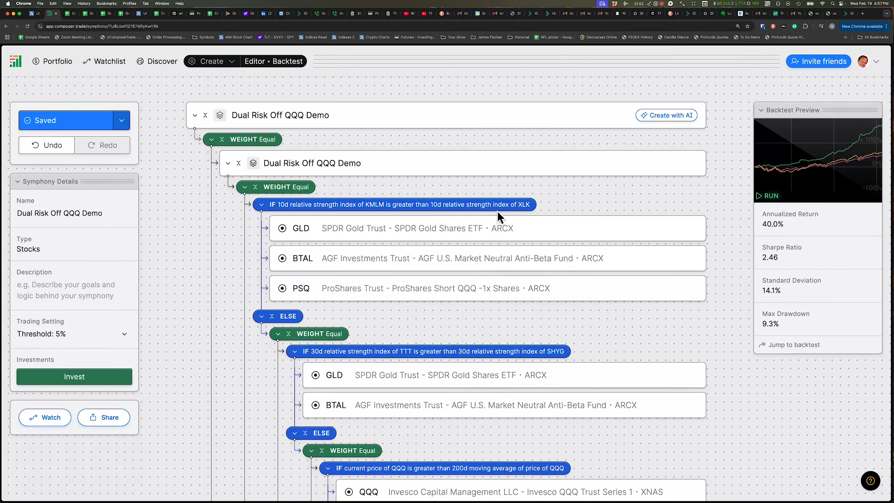
{"action": "left_click", "coordinate": [544, 205]}
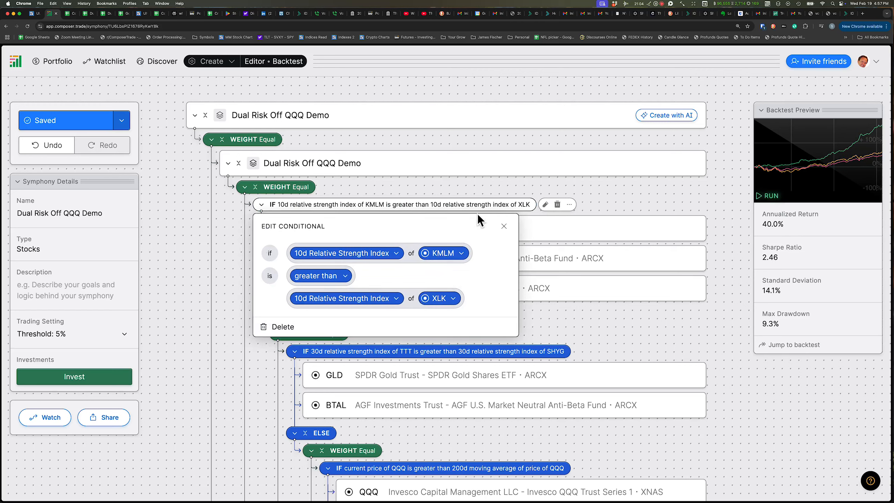
{"action": "left_click", "coordinate": [389, 257]}
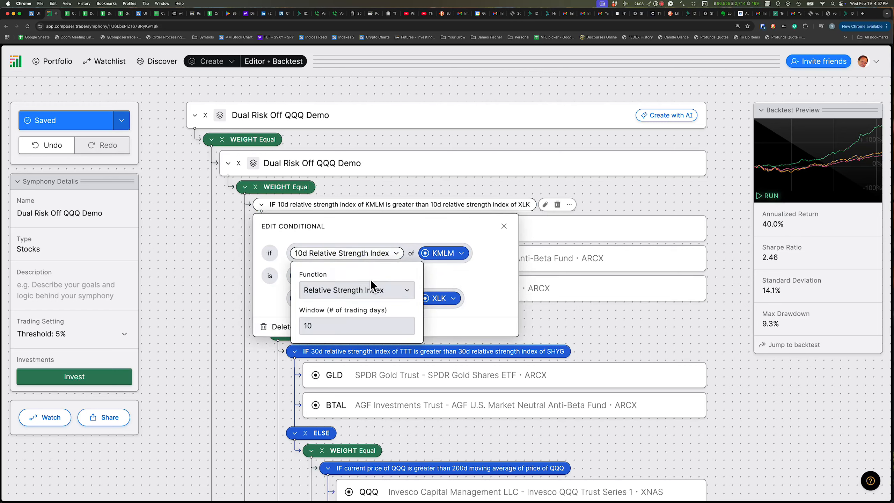
{"action": "left_click", "coordinate": [366, 292]}
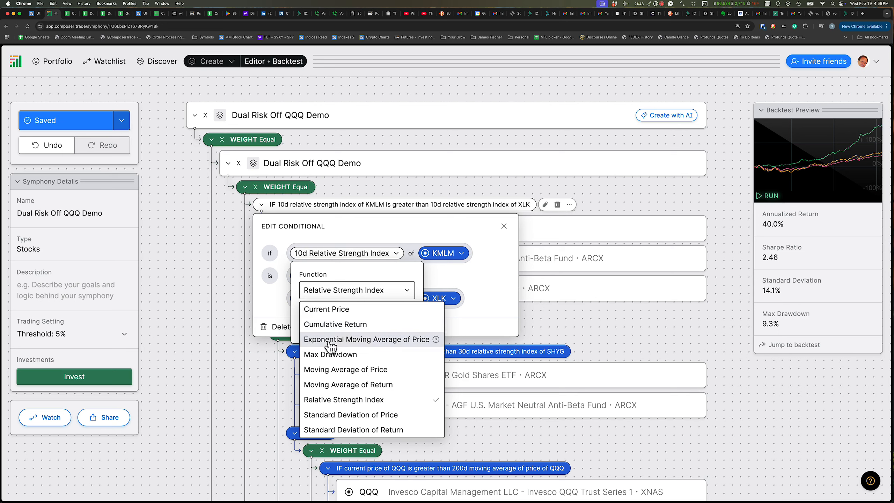
{"action": "left_click", "coordinate": [533, 444]}
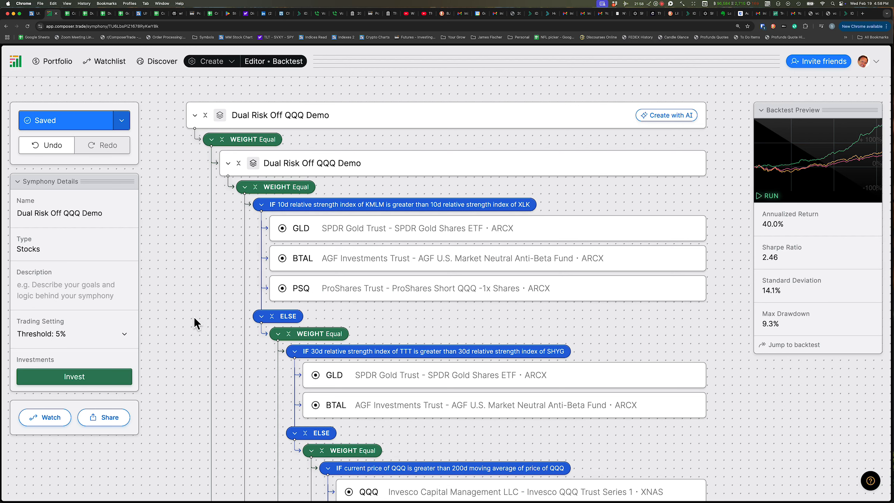
Reopen the first condition's Relative Strength Index function list and close the editor without changes
{"action": "scroll", "coordinate": [194, 317], "scroll_direction": "down", "scroll_amount": 3}
{"action": "scroll", "coordinate": [194, 317], "scroll_direction": "up", "scroll_amount": 1}
{"action": "mouse_move", "coordinate": [257, 176]}
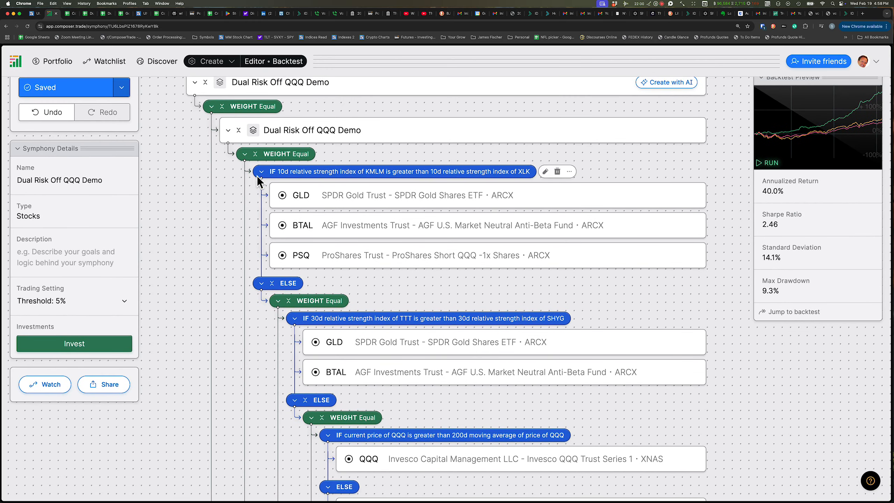
{"action": "left_click", "coordinate": [545, 172]}
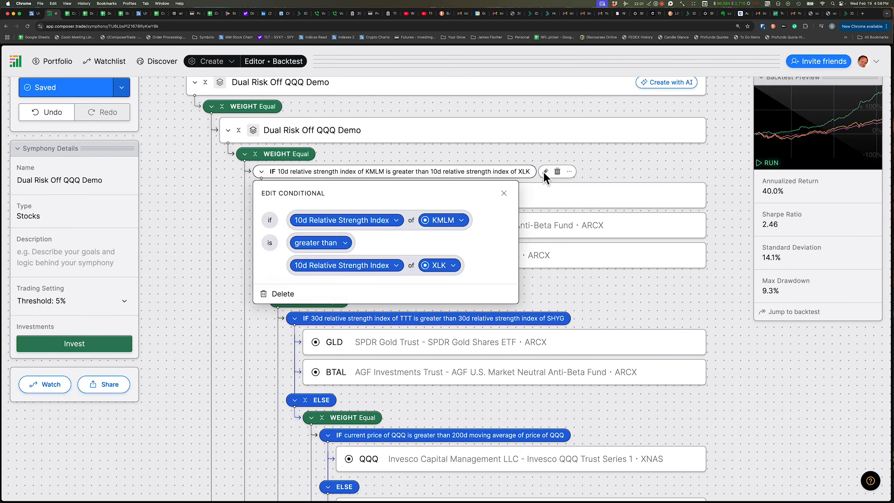
{"action": "left_click", "coordinate": [350, 221]}
{"action": "left_click", "coordinate": [346, 261]}
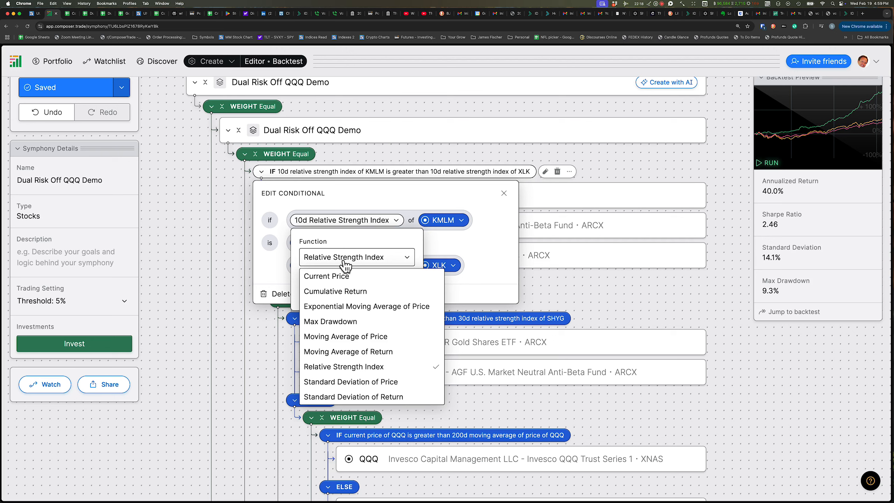
{"action": "left_click", "coordinate": [504, 200]}
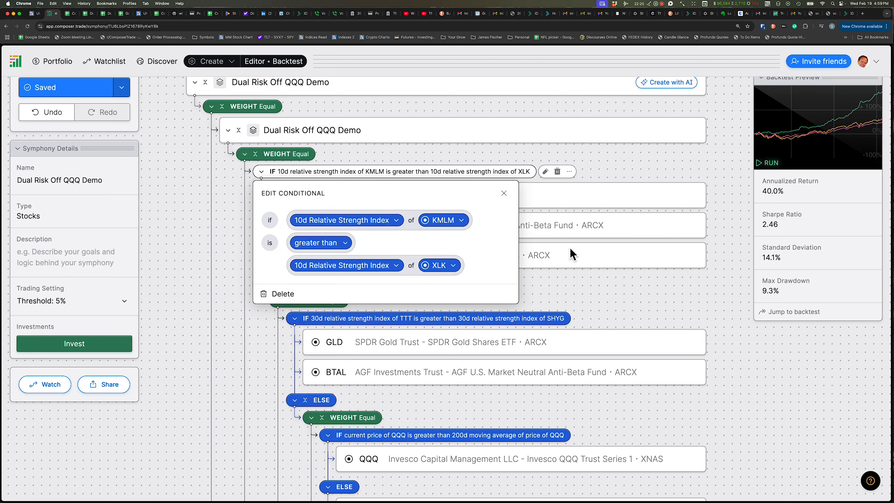
{"action": "left_click", "coordinate": [645, 286]}
Collapse the nested Dual Risk Off QQQ Demo group and rerun the backtest preview
{"action": "scroll", "coordinate": [646, 286], "scroll_direction": "up", "scroll_amount": 2}
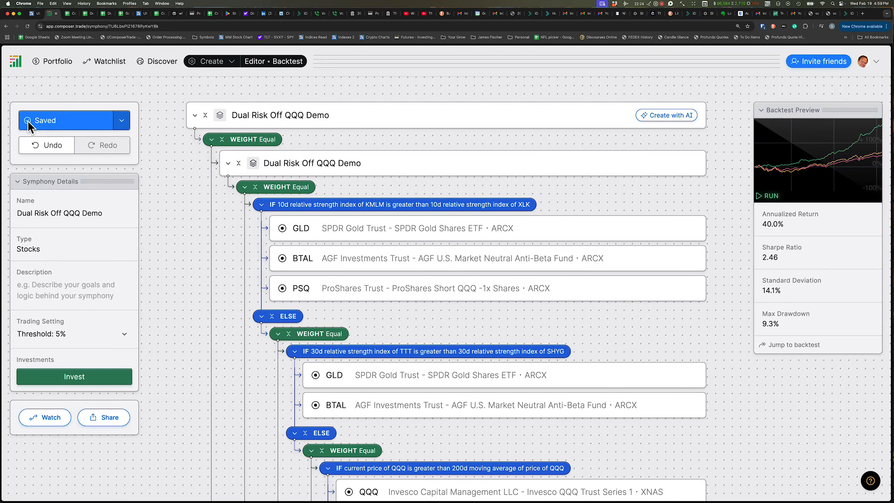
{"action": "left_click", "coordinate": [228, 163]}
{"action": "left_click", "coordinate": [225, 163]}
{"action": "left_click", "coordinate": [227, 163]}
{"action": "left_click", "coordinate": [65, 123]}
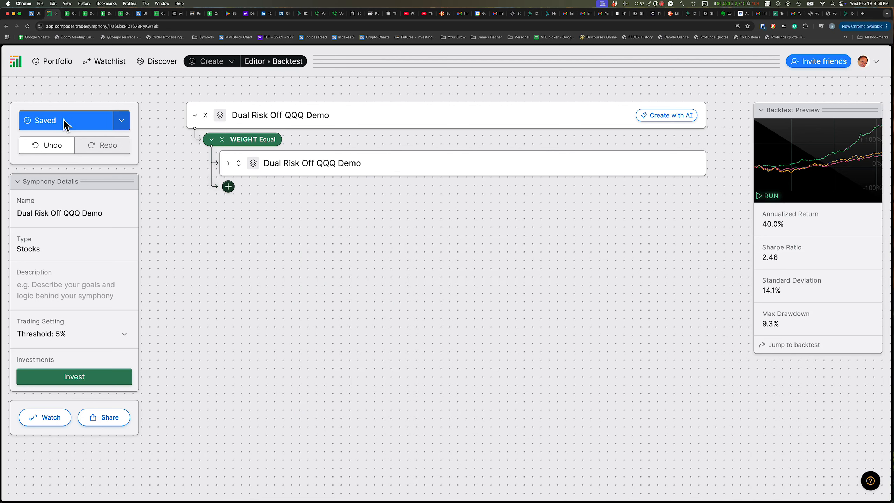
{"action": "mouse_move", "coordinate": [325, 169]}
{"action": "left_click", "coordinate": [768, 195]}
Add a new block under the Equal weight and paste the copied HCMT Dips group into it
{"action": "mouse_move", "coordinate": [274, 176]}
{"action": "left_click", "coordinate": [229, 187]}
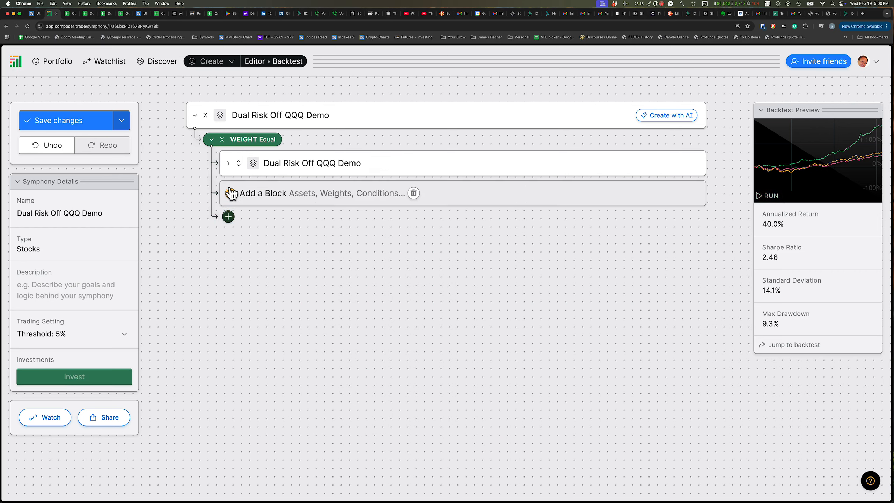
{"action": "left_click", "coordinate": [270, 192]}
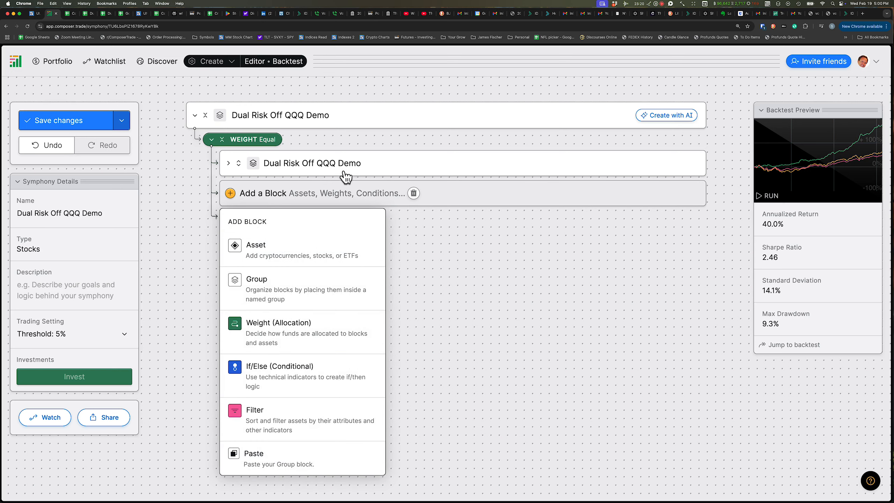
{"action": "left_click", "coordinate": [387, 166]}
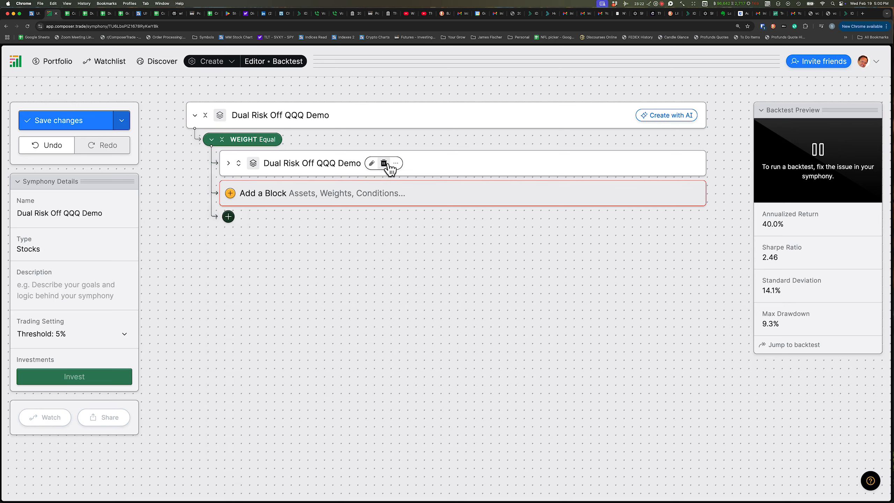
{"action": "left_click", "coordinate": [395, 163]}
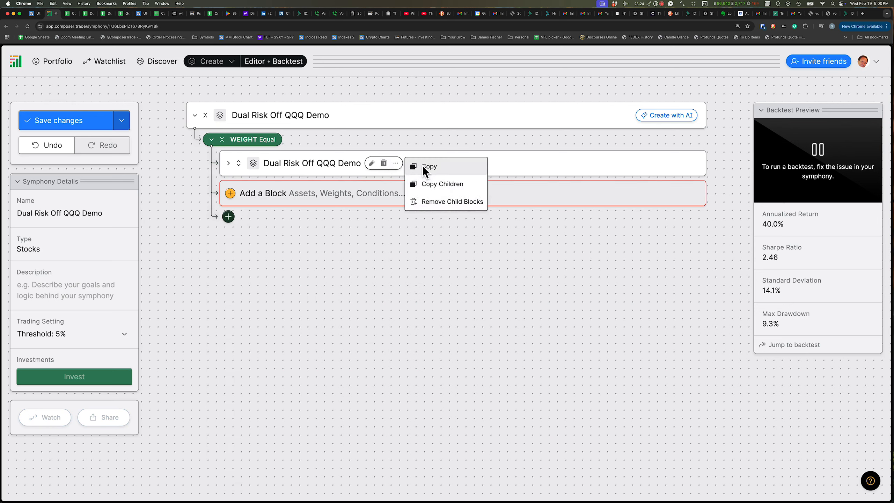
{"action": "left_click", "coordinate": [306, 204]}
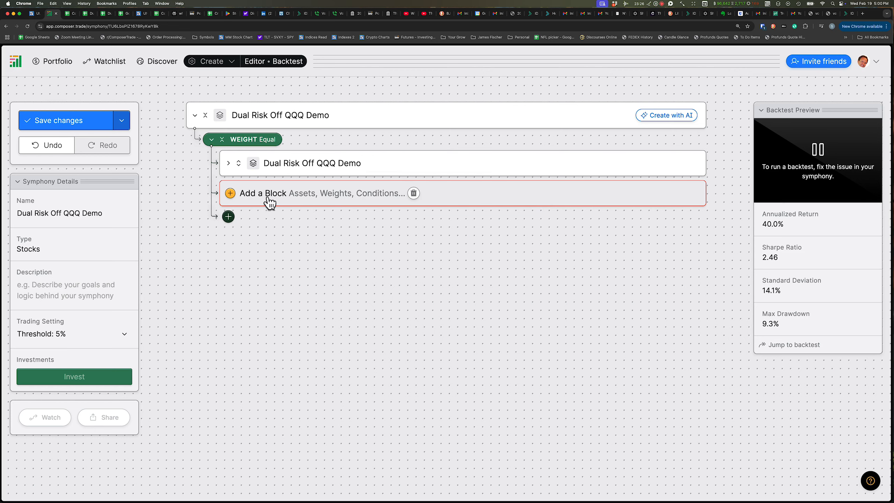
{"action": "left_click", "coordinate": [297, 198]}
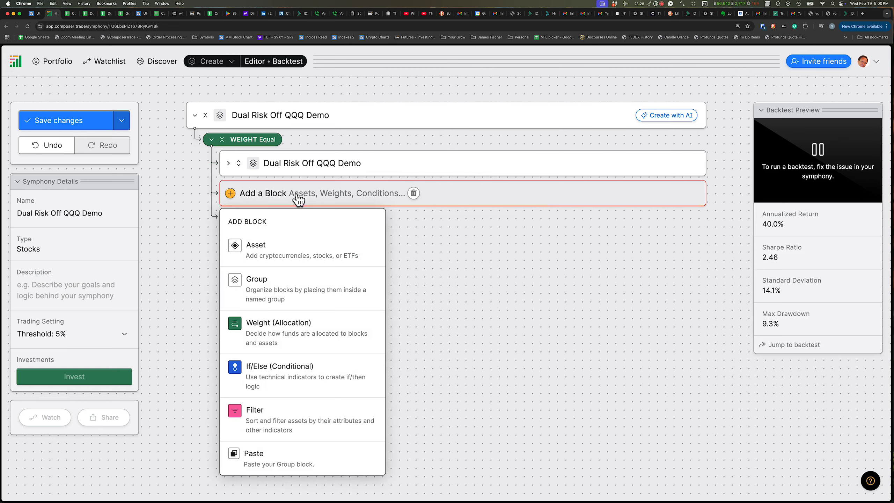
{"action": "left_click", "coordinate": [284, 463]}
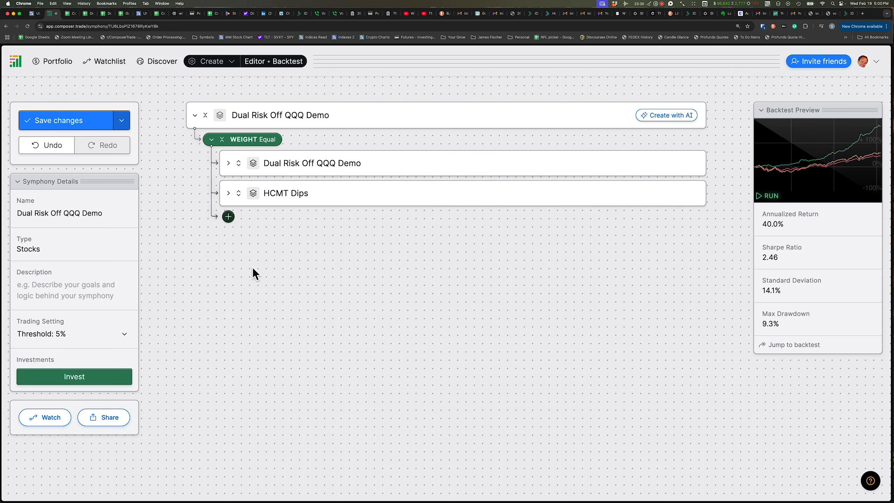
Rerun the backtest preview and set the full backtest period to one year
{"action": "mouse_move", "coordinate": [293, 196]}
{"action": "left_click", "coordinate": [771, 196]}
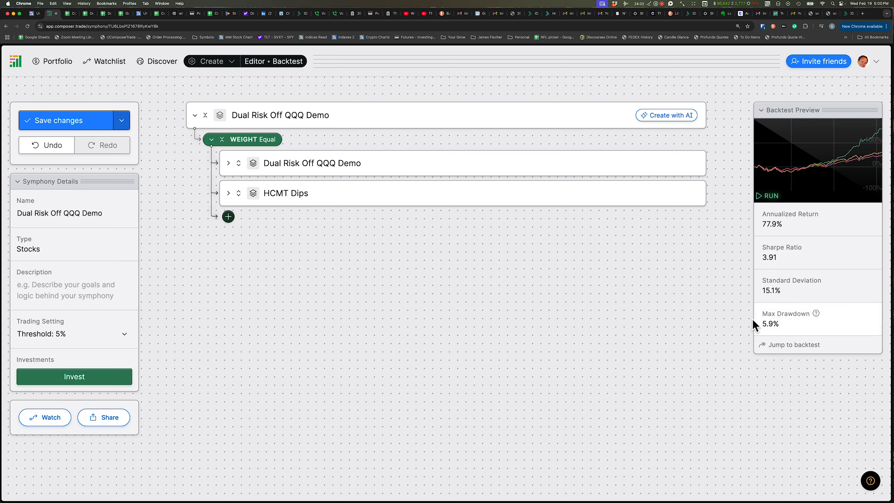
{"action": "scroll", "coordinate": [675, 313], "scroll_direction": "down", "scroll_amount": 10}
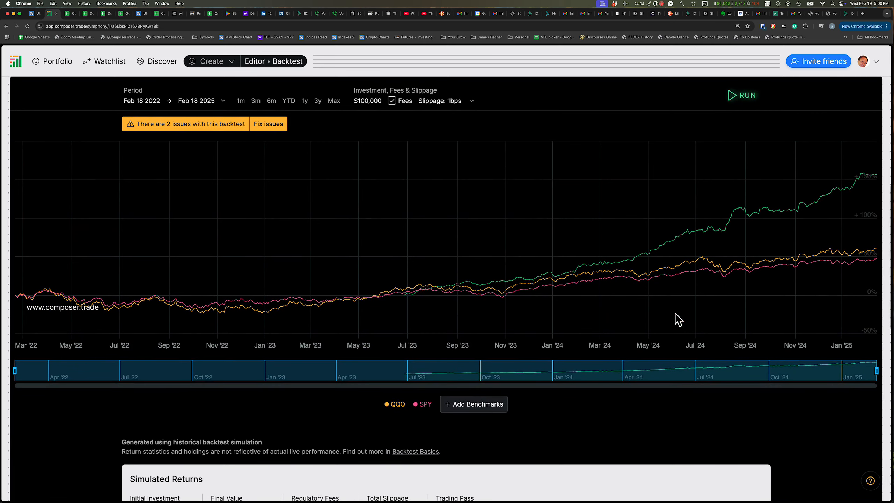
{"action": "left_click", "coordinate": [175, 125]}
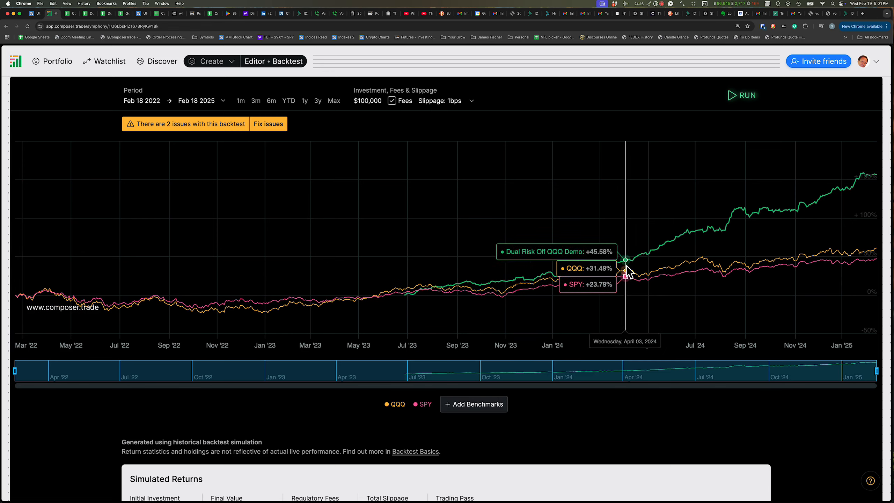
{"action": "left_click", "coordinate": [305, 100]}
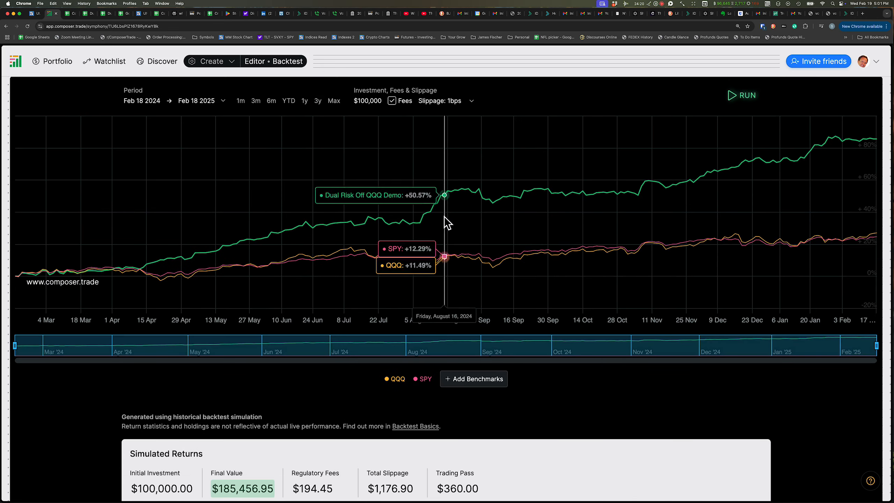
Review the backtest's simulated returns and performance metrics against QQQ and SPY
{"action": "scroll", "coordinate": [681, 223], "scroll_direction": "up", "scroll_amount": 12}
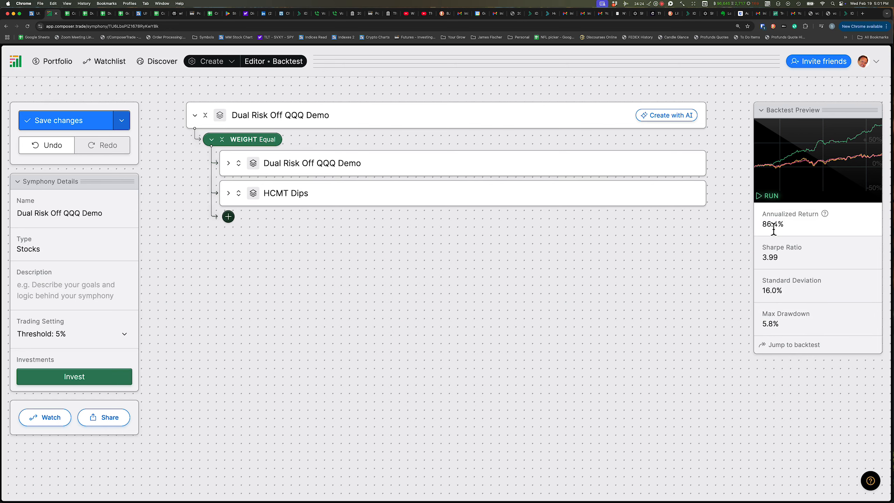
{"action": "scroll", "coordinate": [462, 336], "scroll_direction": "down", "scroll_amount": 10}
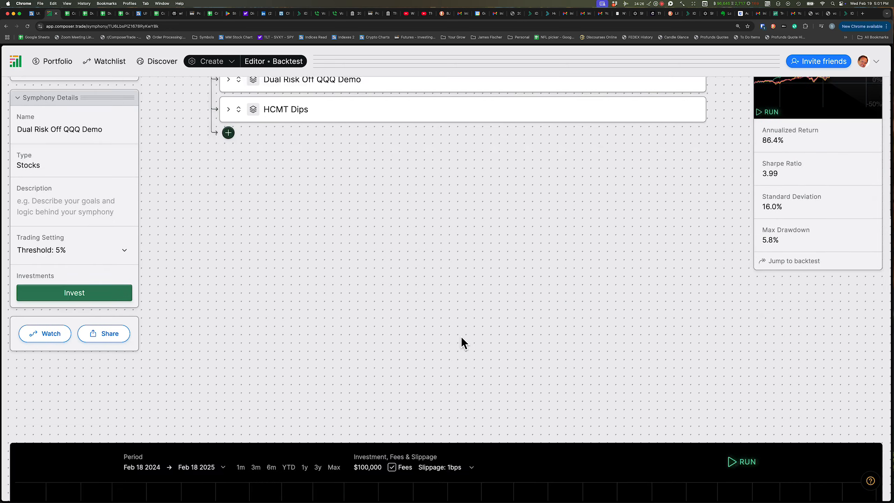
{"action": "scroll", "coordinate": [461, 337], "scroll_direction": "down", "scroll_amount": 9}
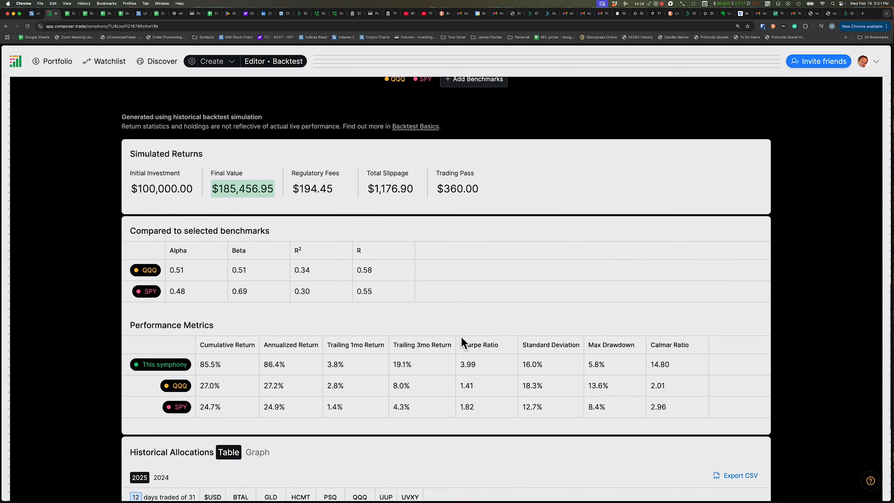
{"action": "scroll", "coordinate": [461, 337], "scroll_direction": "up", "scroll_amount": 20}
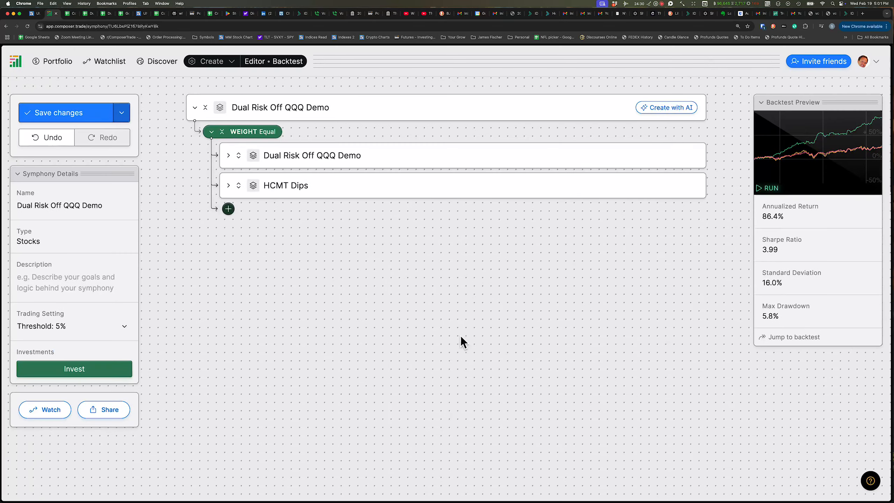
Navigate back from the symphony editor toward the portfolio page
{"action": "mouse_move", "coordinate": [313, 135]}
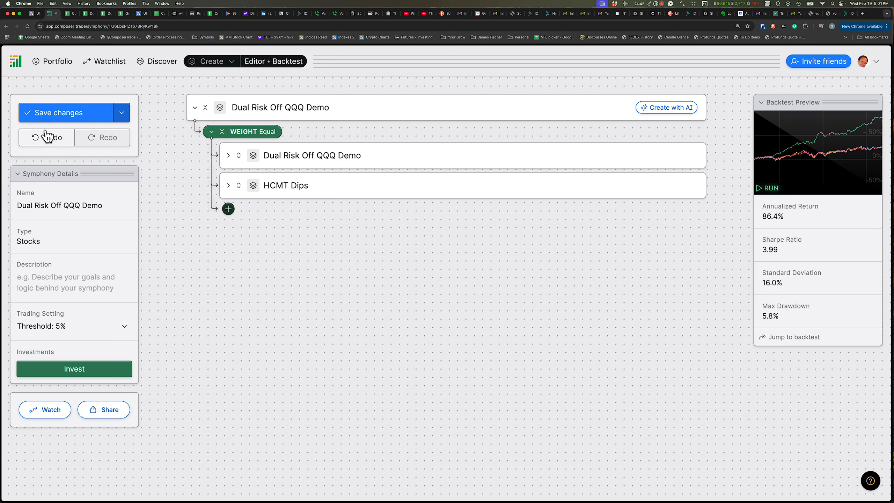
{"action": "left_click", "coordinate": [6, 27]}
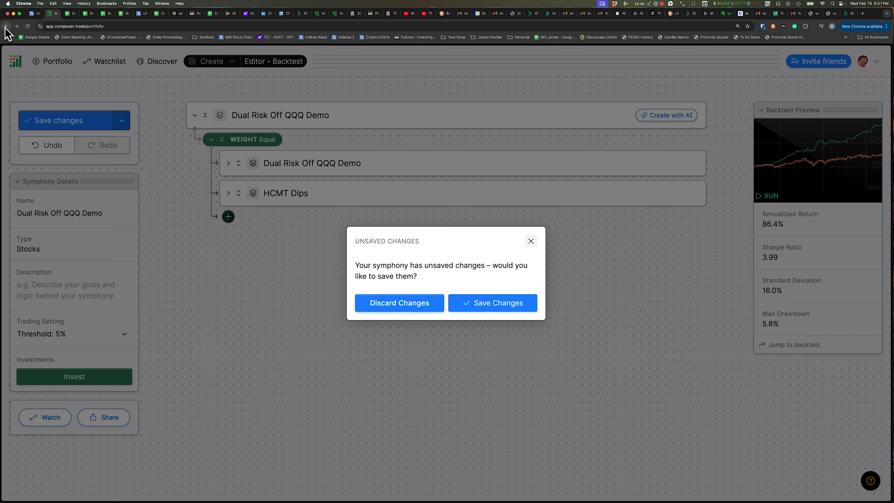